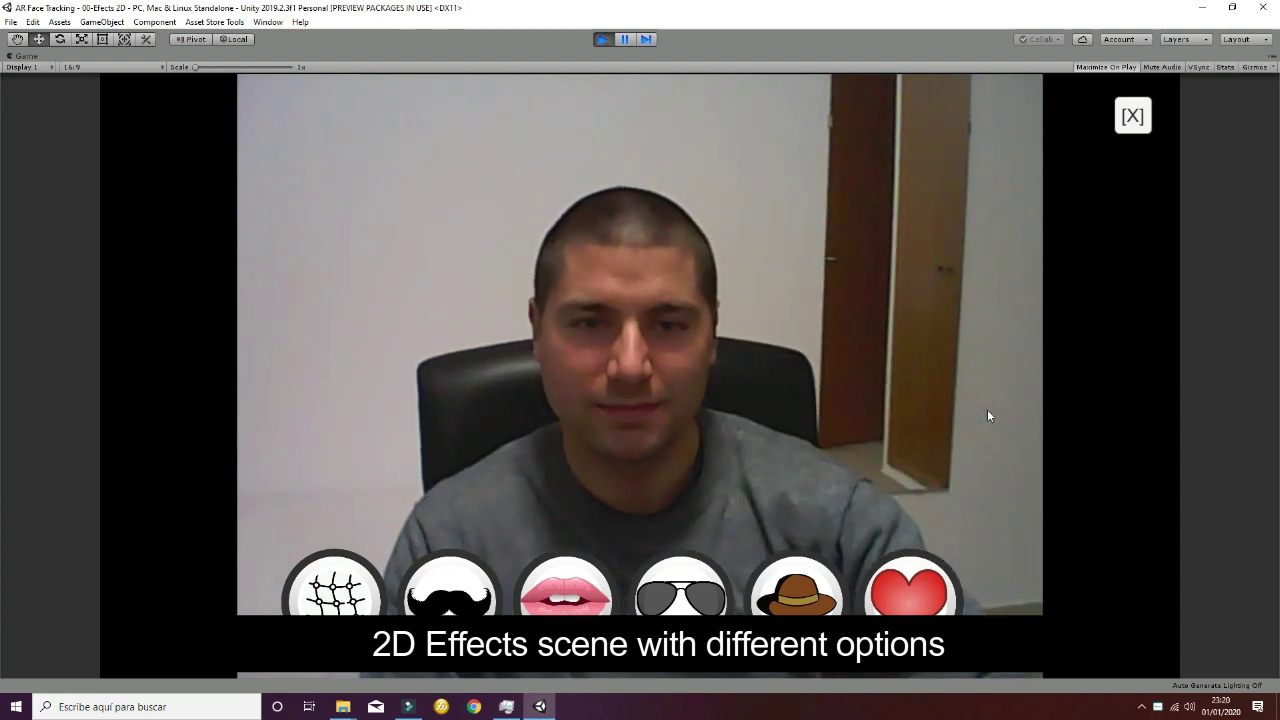
Toggle the face mesh on and off, add mustache, lips, sunglasses and brown hat, then remove the lips.
left_click(345, 596)
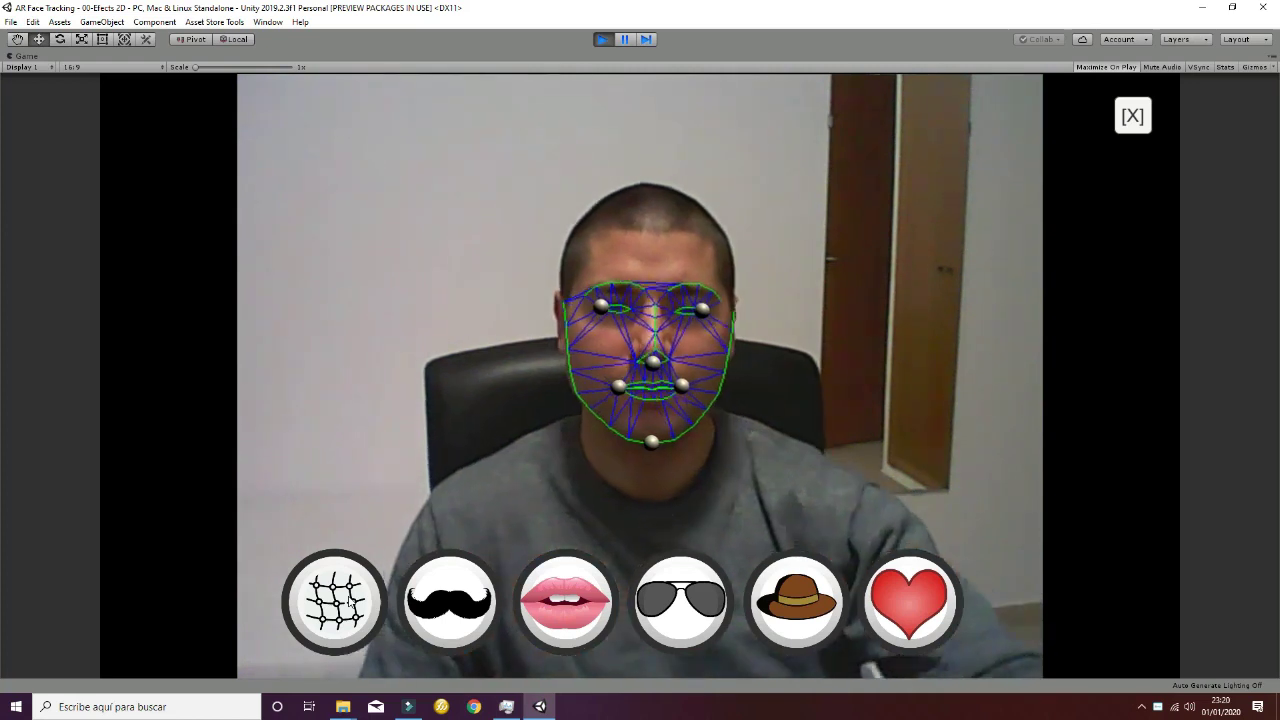
left_click(335, 608)
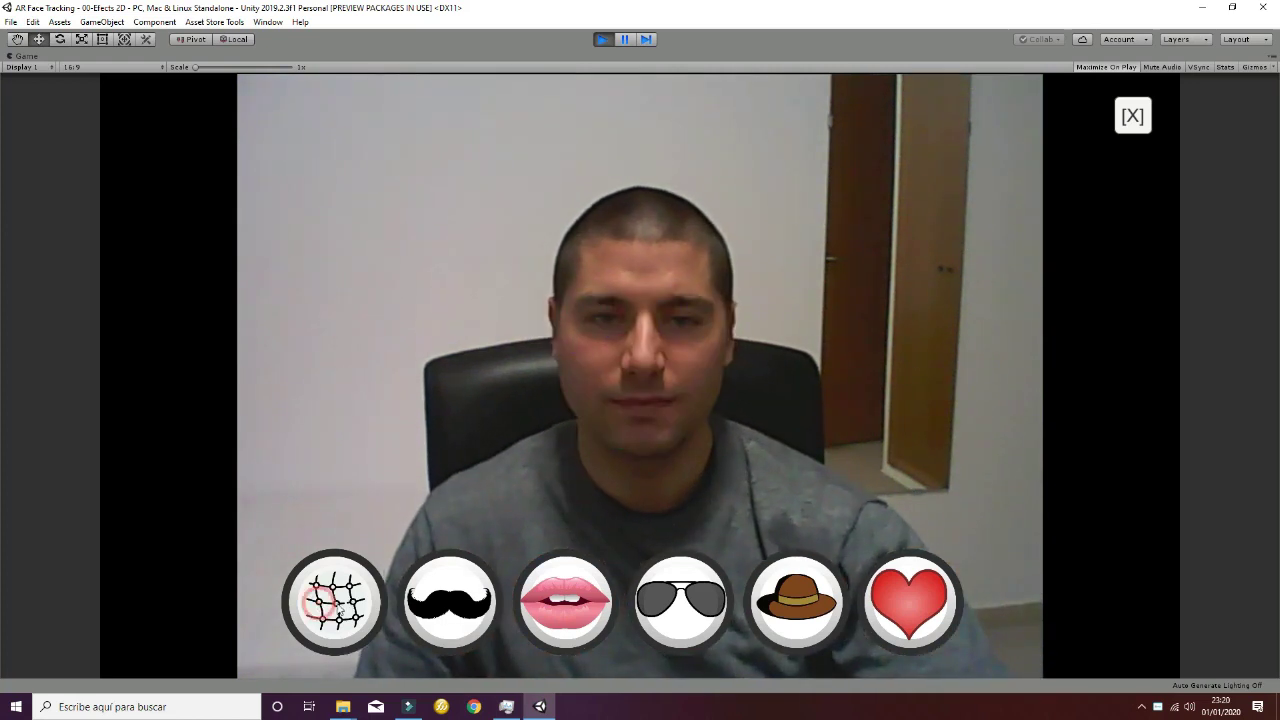
left_click(453, 605)
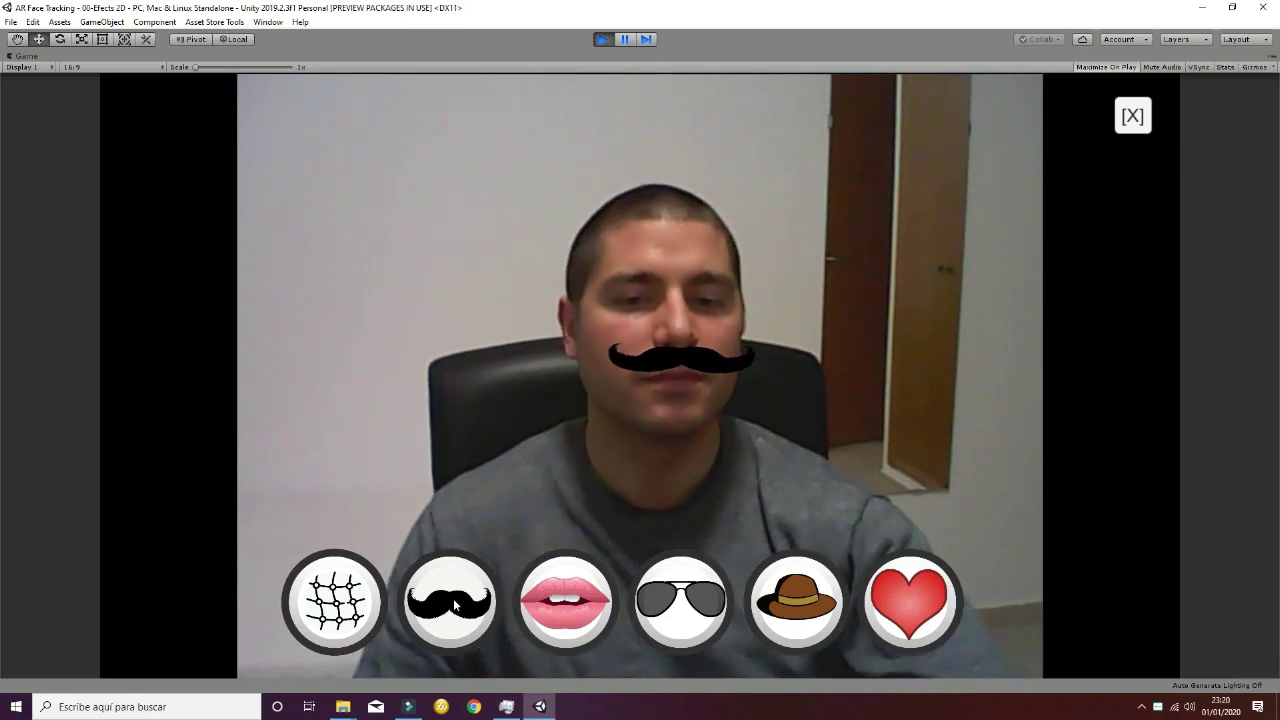
left_click(556, 610)
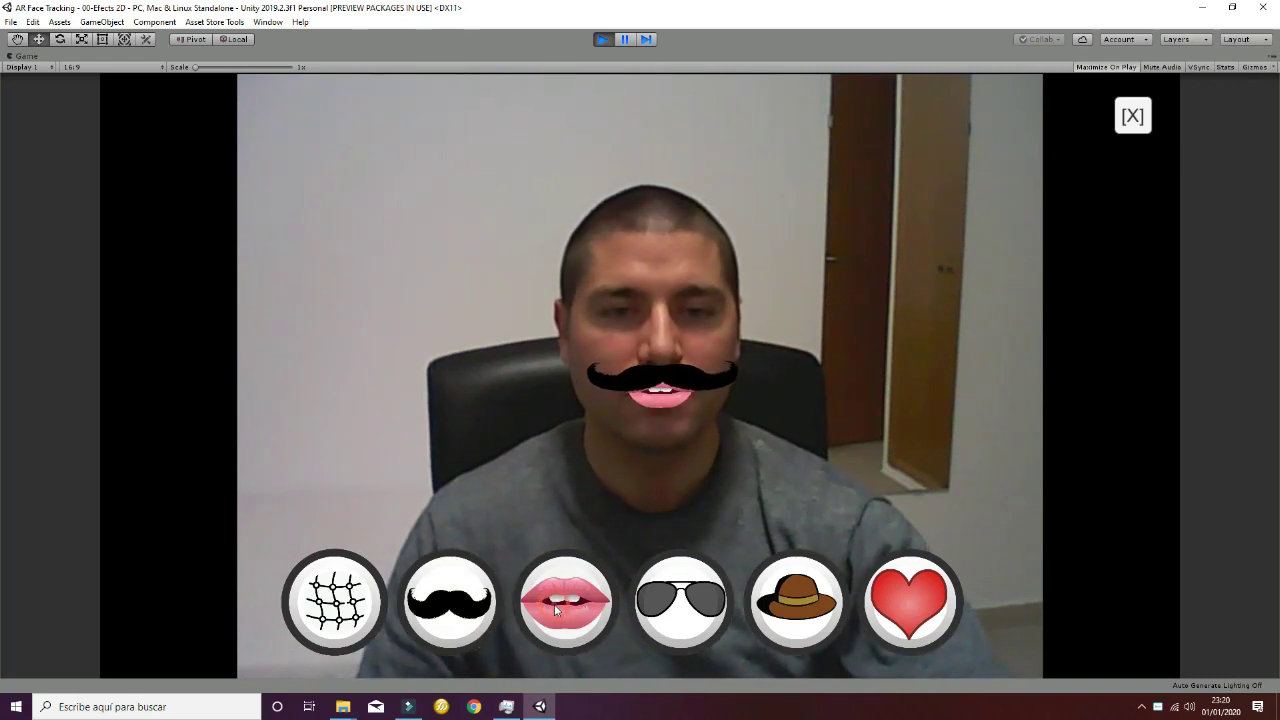
left_click(676, 606)
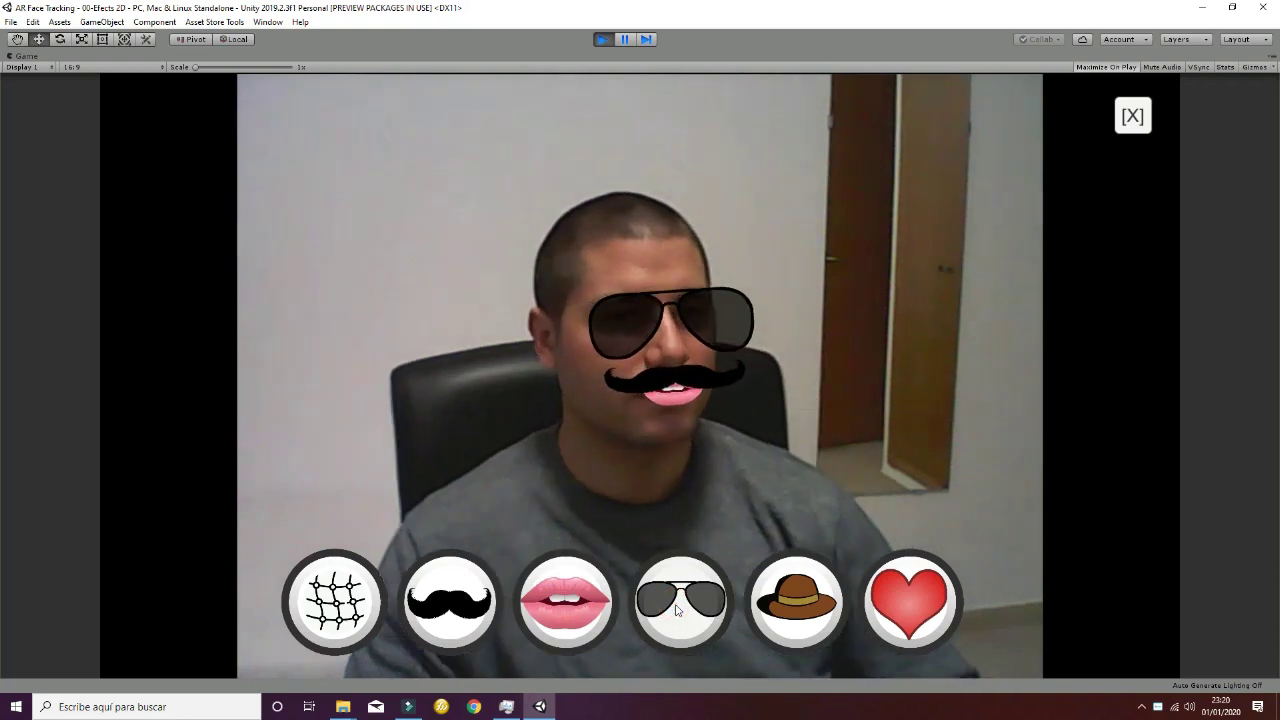
left_click(797, 598)
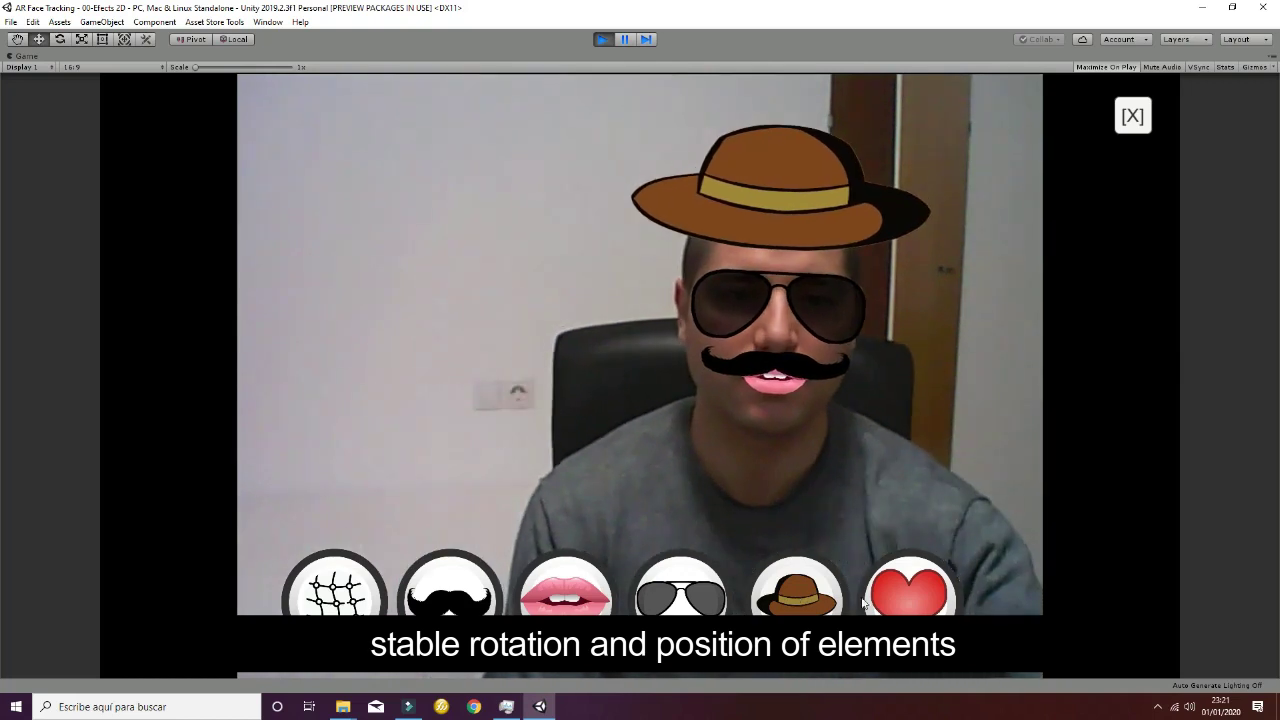
left_click(609, 591)
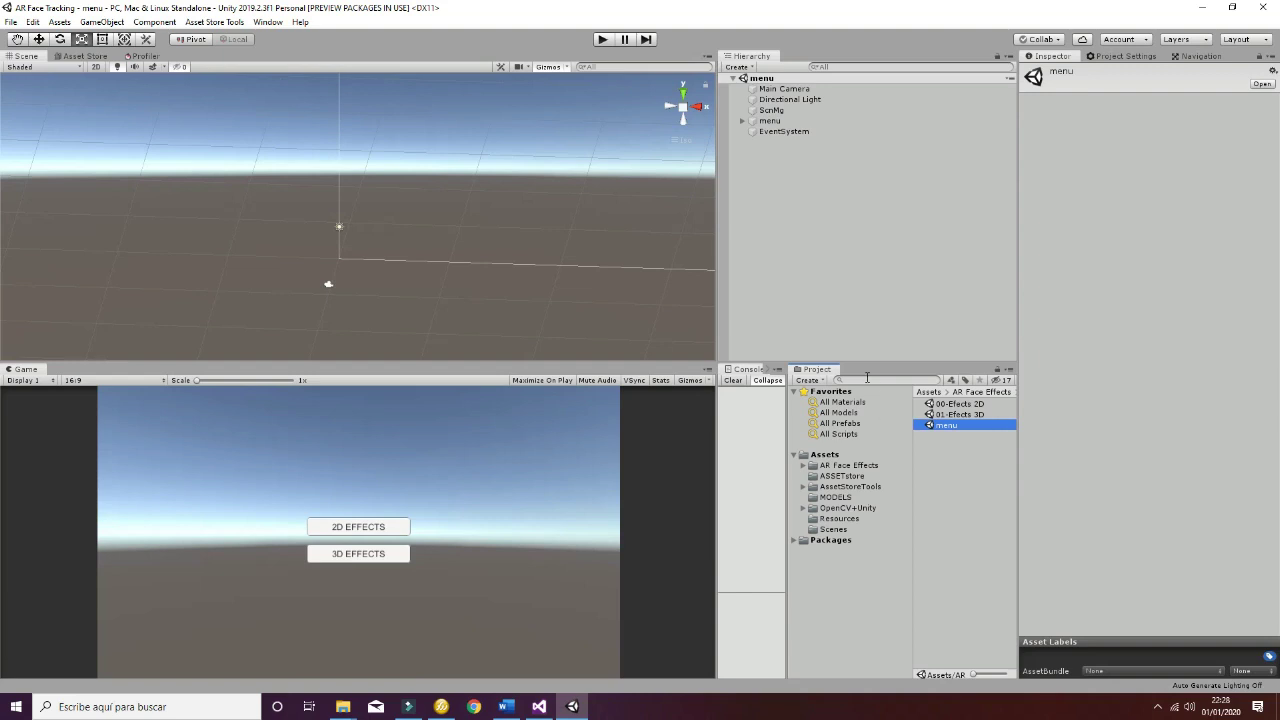
Start importing OpenCV plus Unity from the Asset Store, cancel the preparation, and open the OpenCV+Unity folder.
left_click(80, 56)
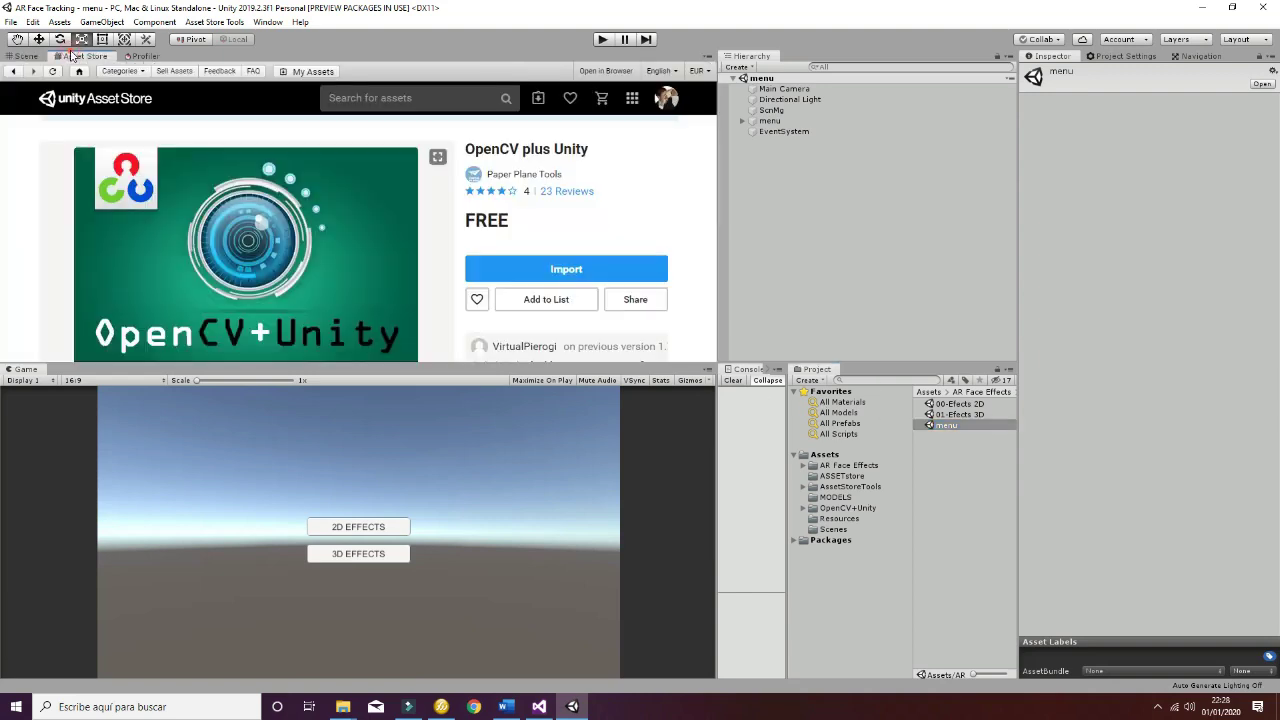
scroll(435, 266, "down", 2)
scroll(435, 266, "up", 1)
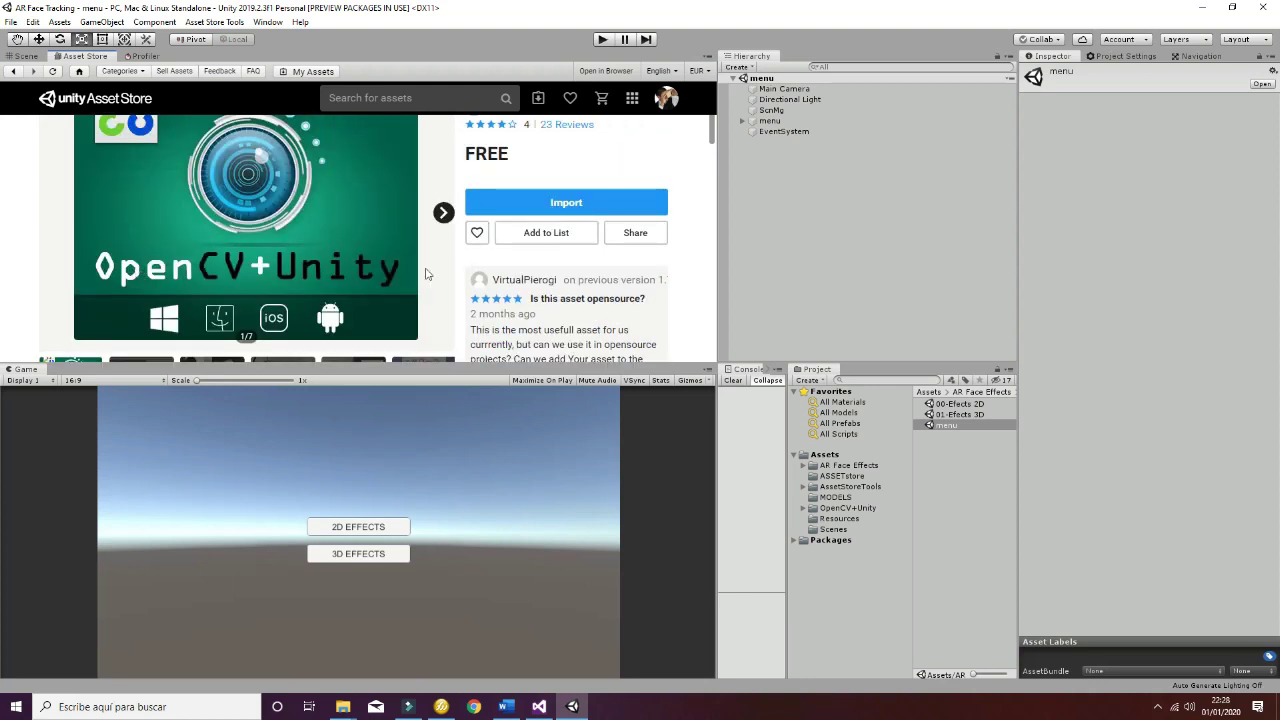
scroll(430, 273, "down", 1)
scroll(431, 273, "up", 2)
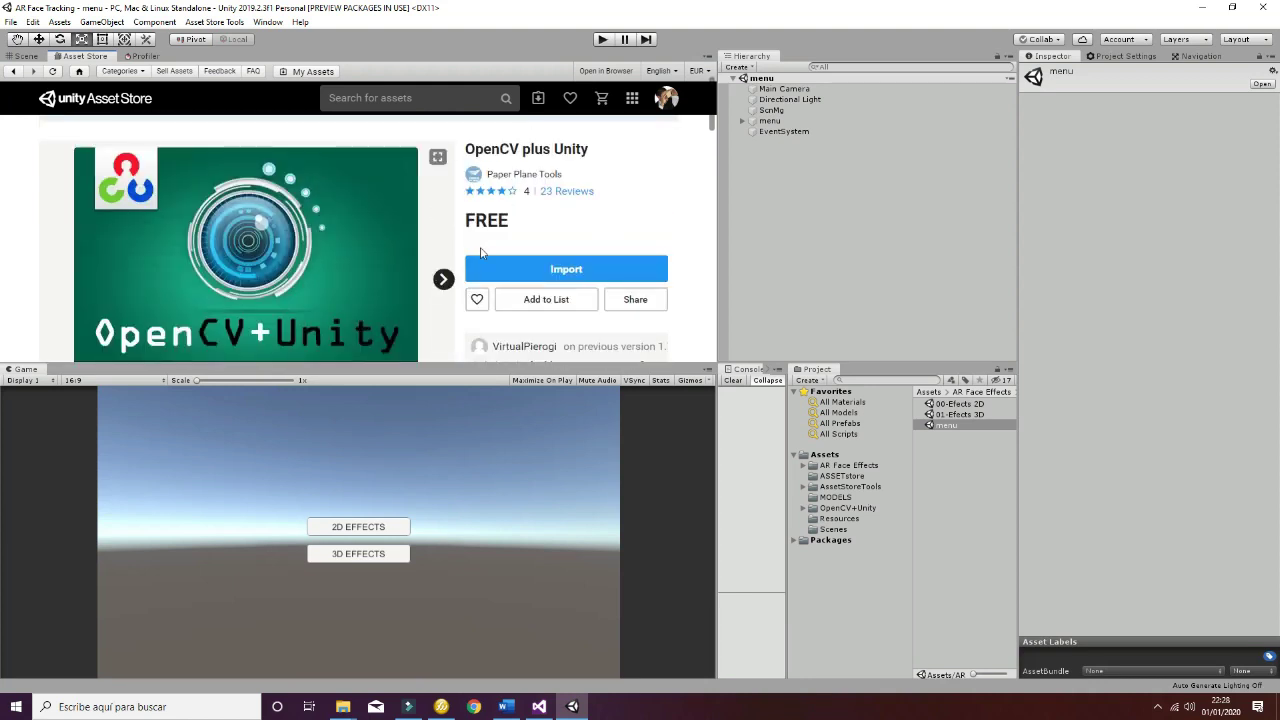
left_click(531, 270)
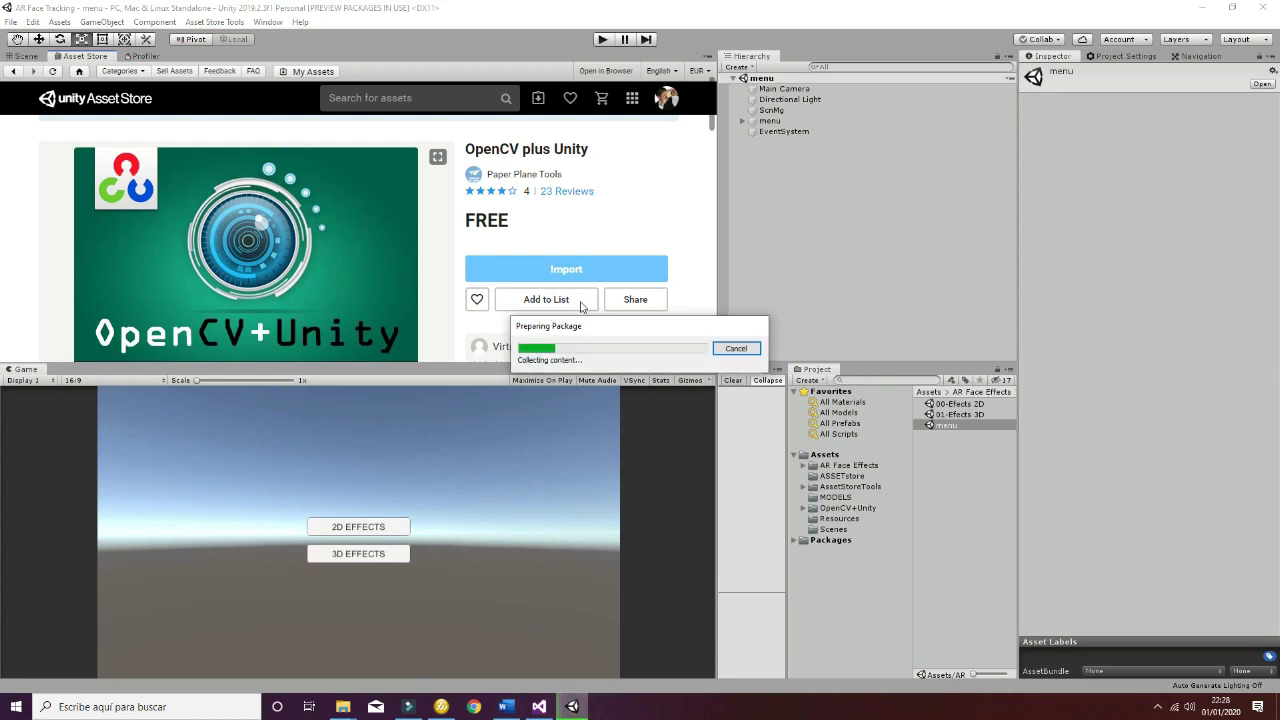
left_click(739, 354)
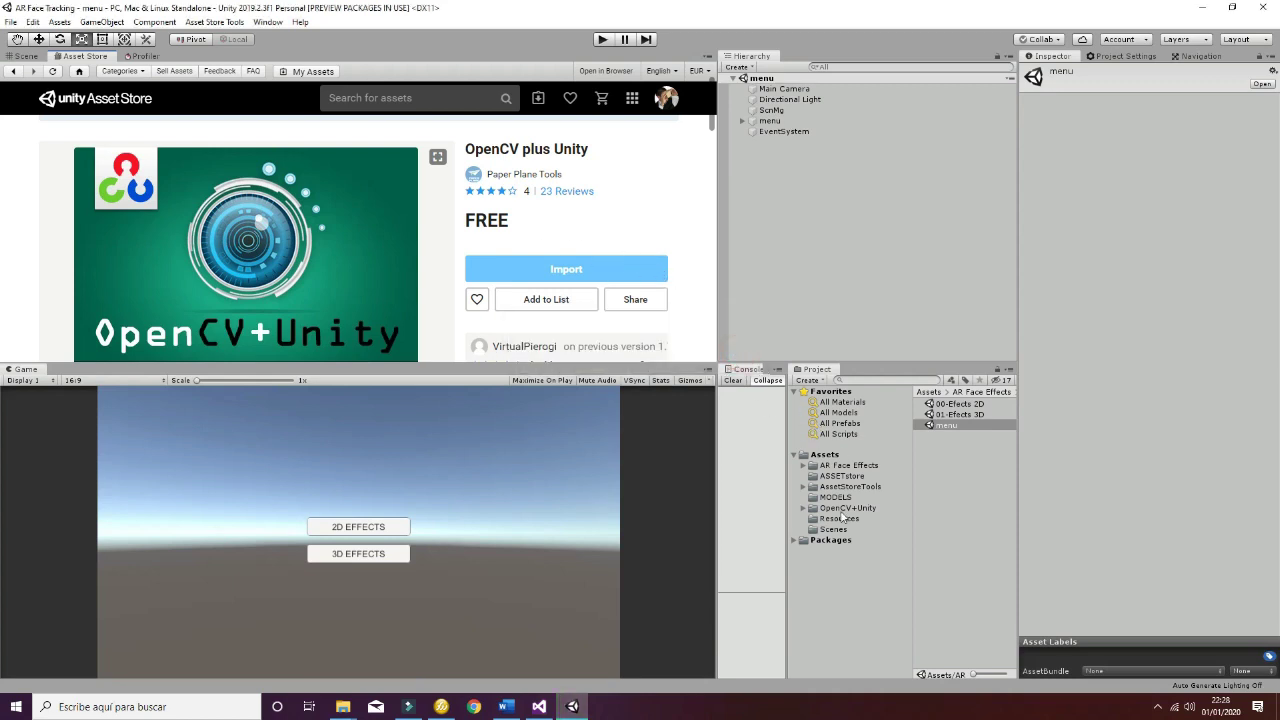
left_click(840, 509)
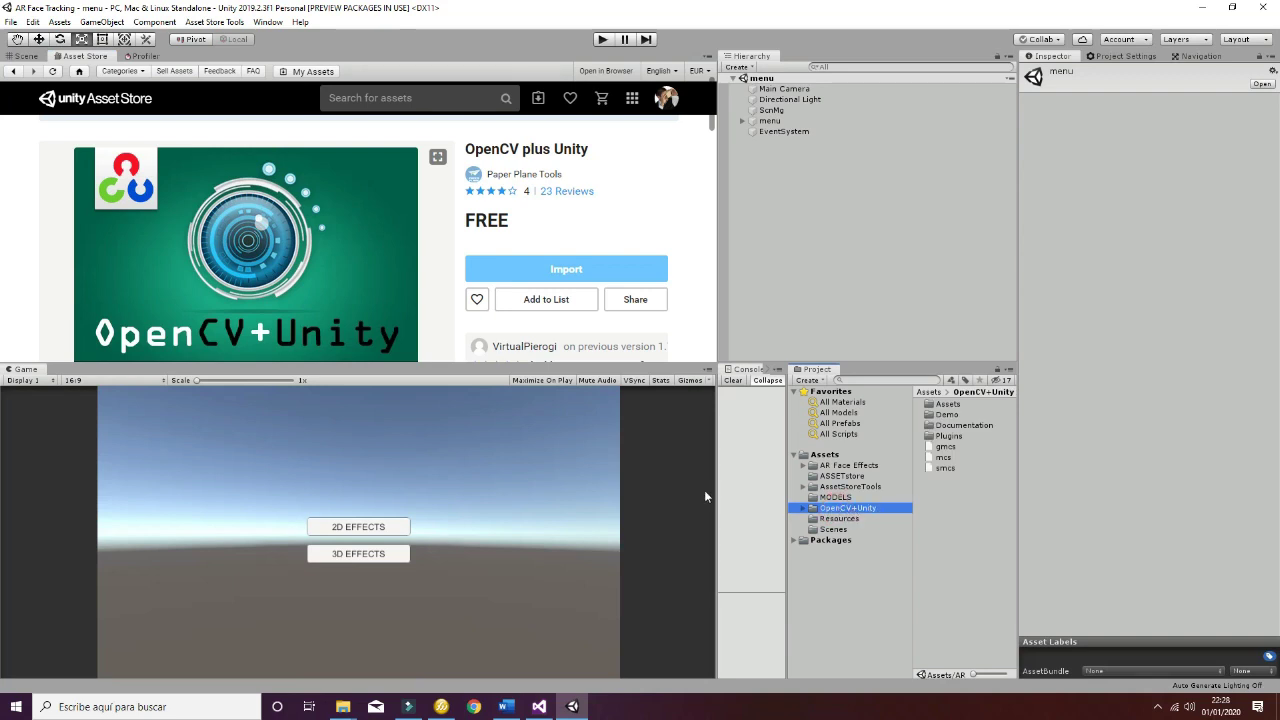
Enable Allow 'unsafe' Code under Other Settings in the Player settings from Build Settings.
left_click(11, 22)
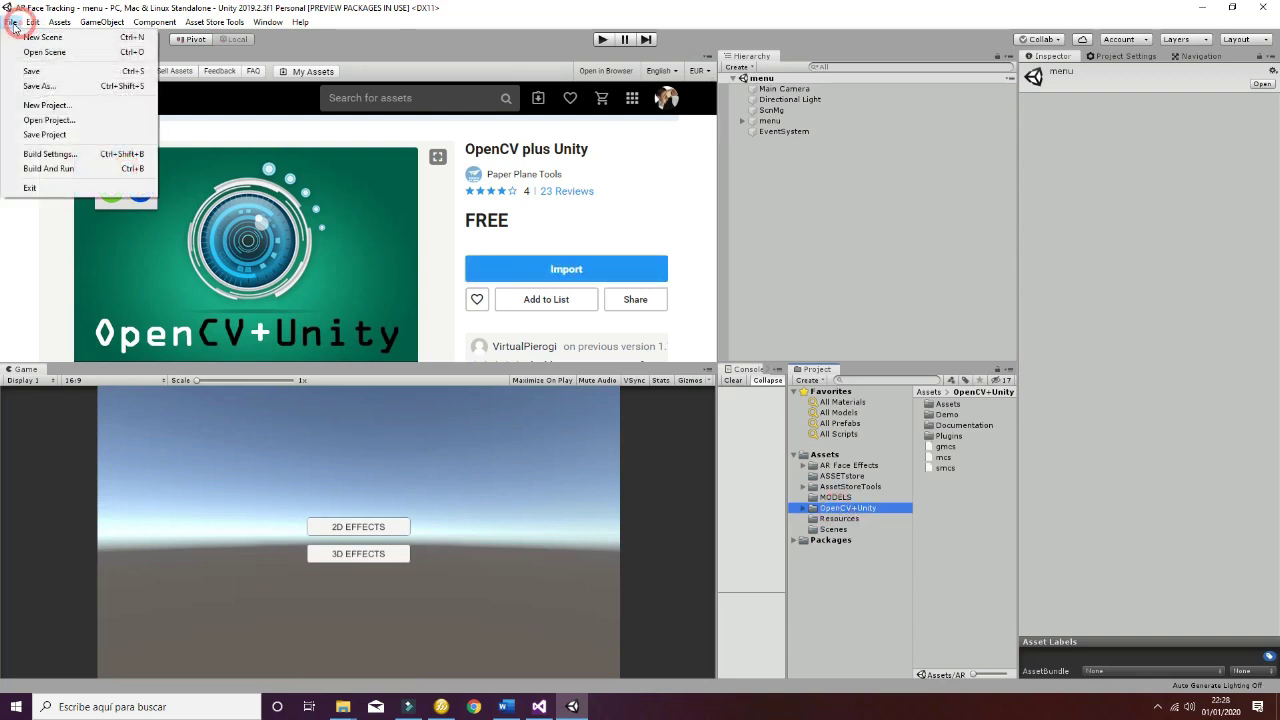
left_click(89, 162)
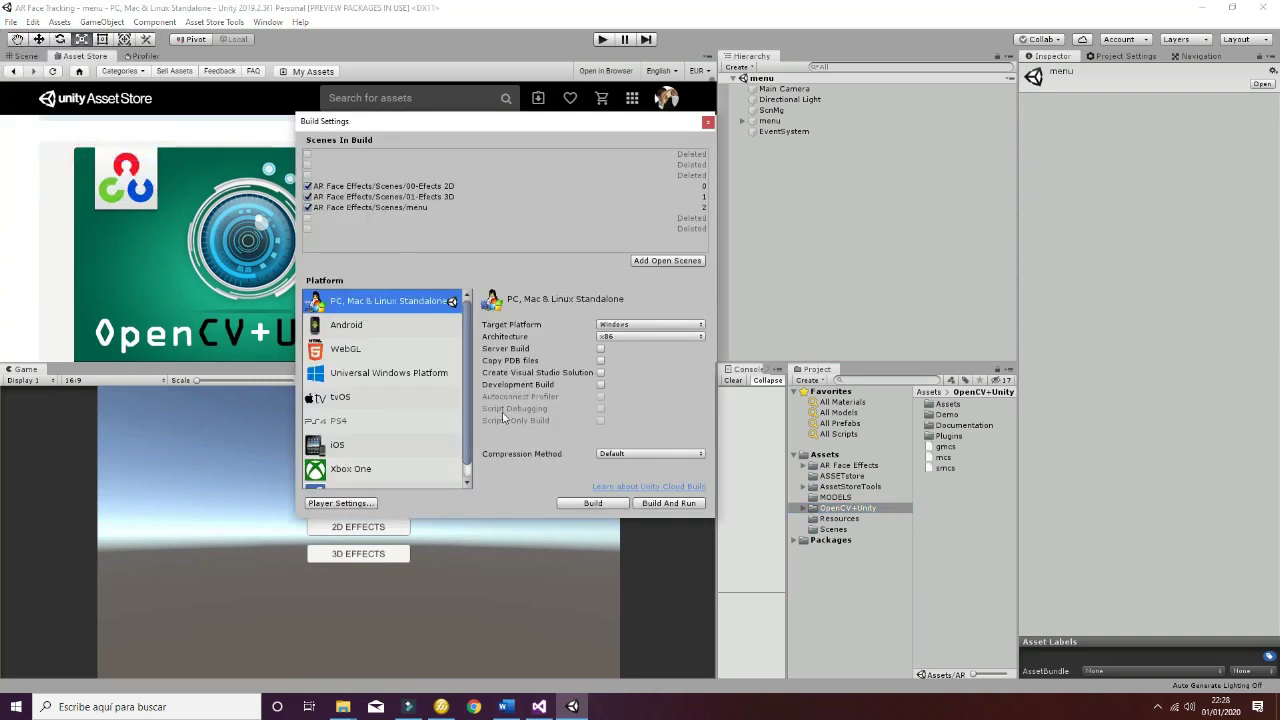
left_click(345, 505)
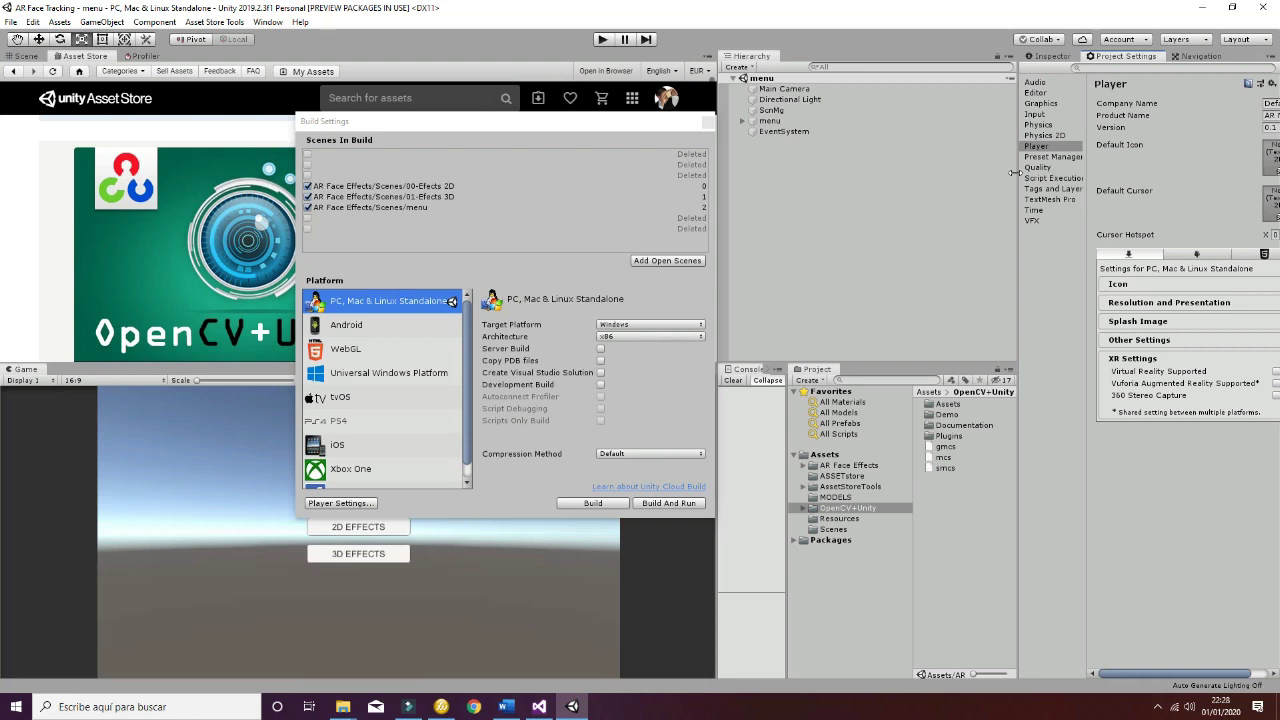
left_click_drag(1014, 174, 792, 201)
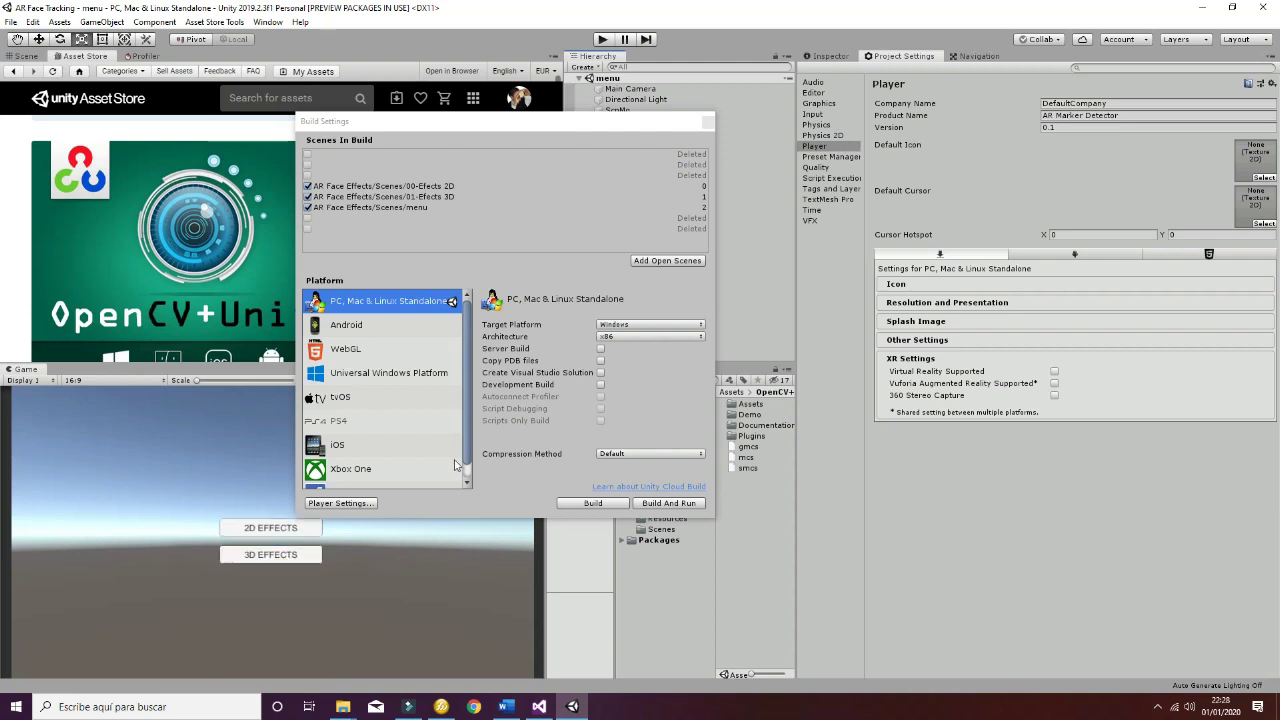
left_click(362, 504)
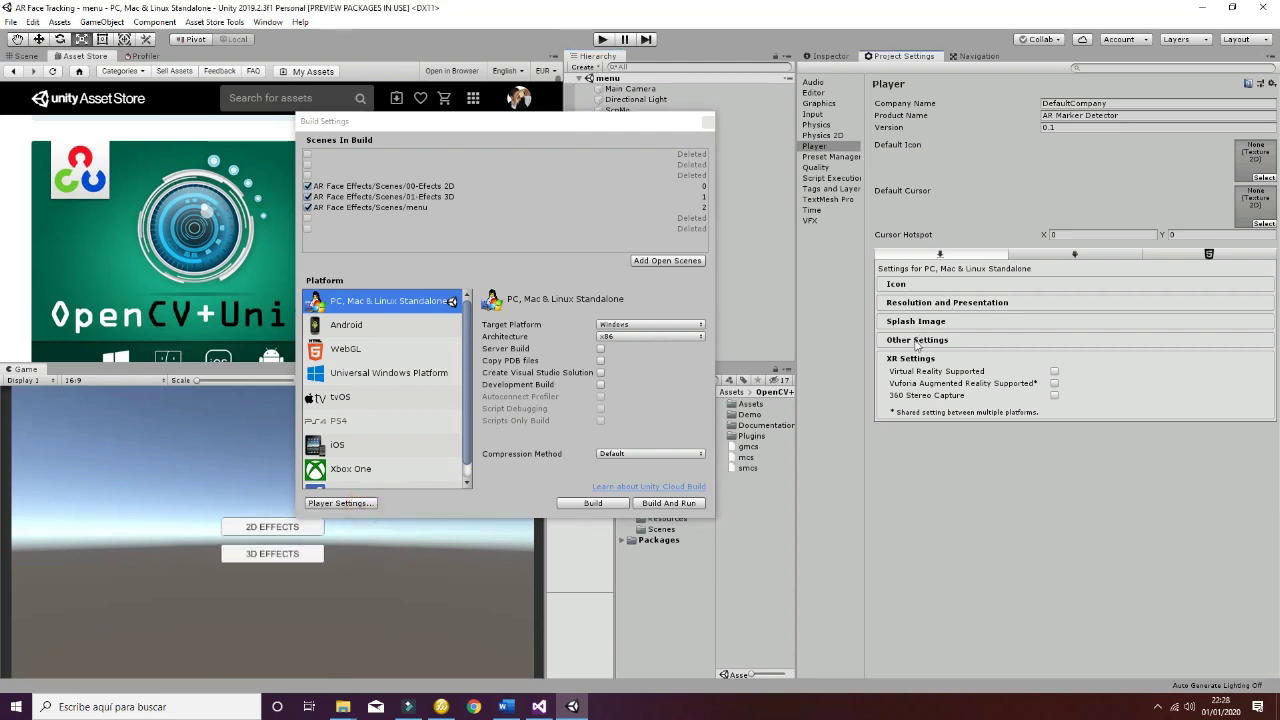
left_click(917, 341)
scroll(1068, 436, "down", 10)
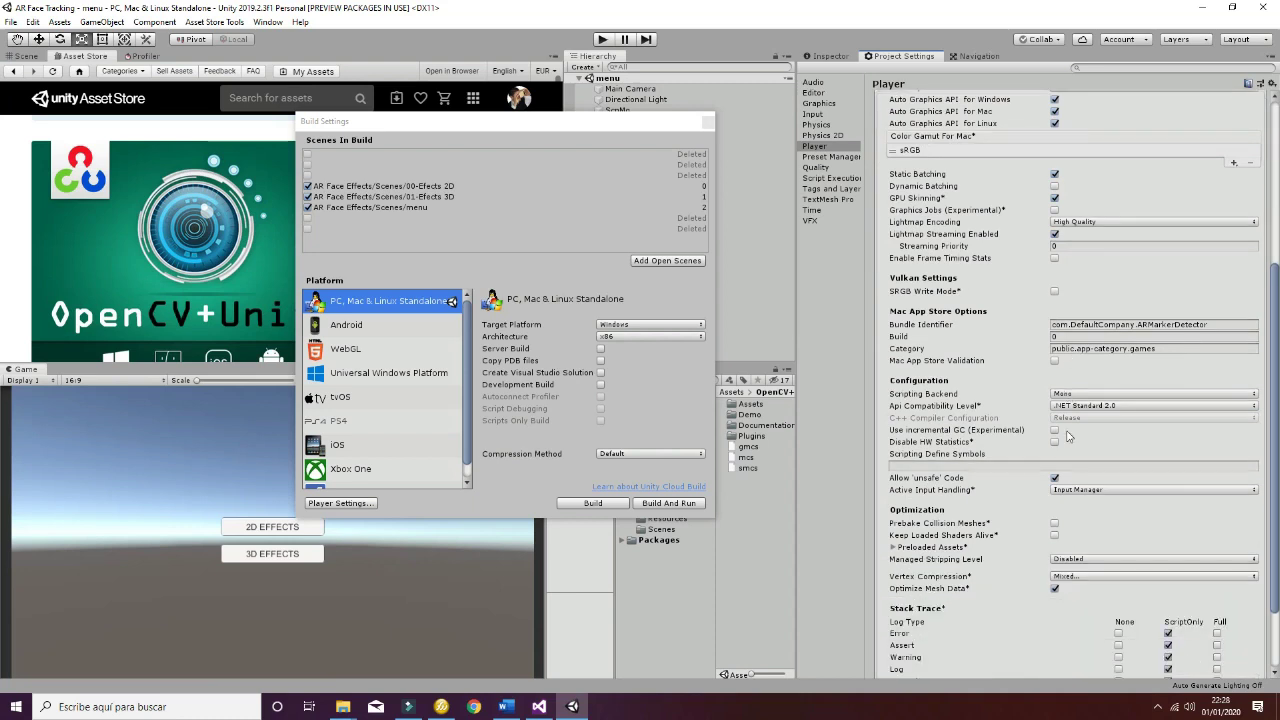
scroll(1068, 436, "down", 3)
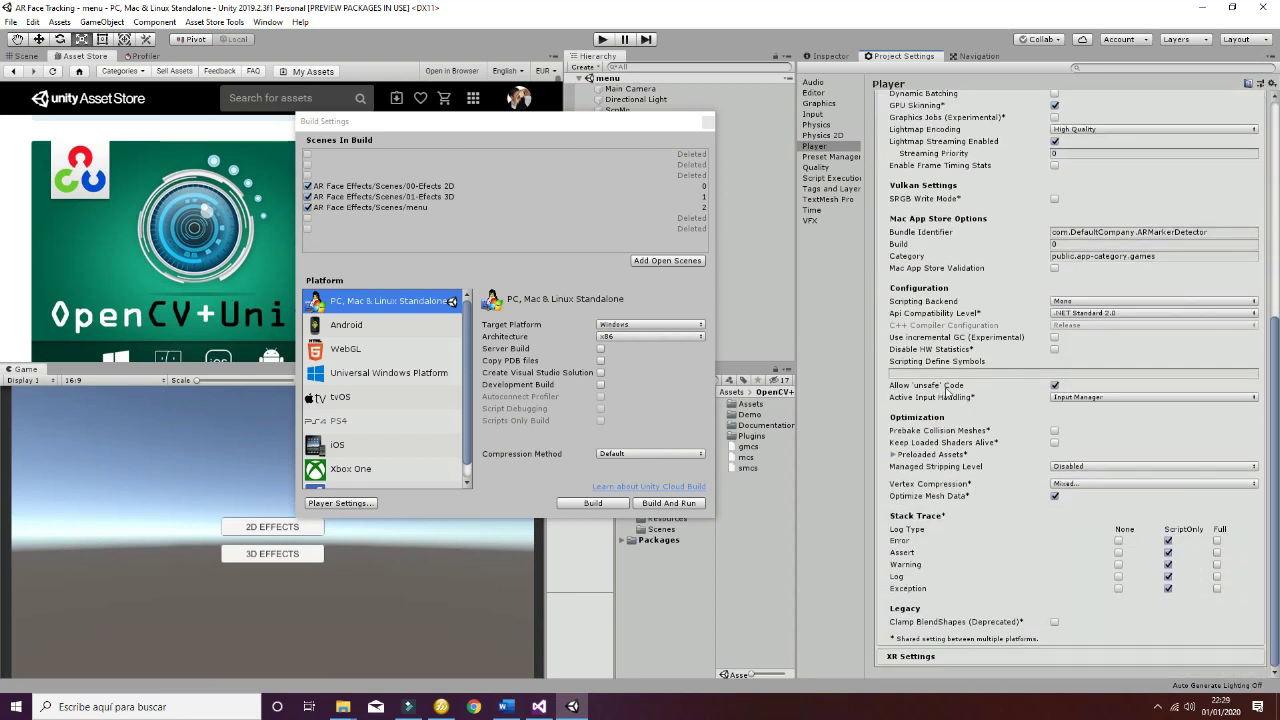
left_click(1055, 386)
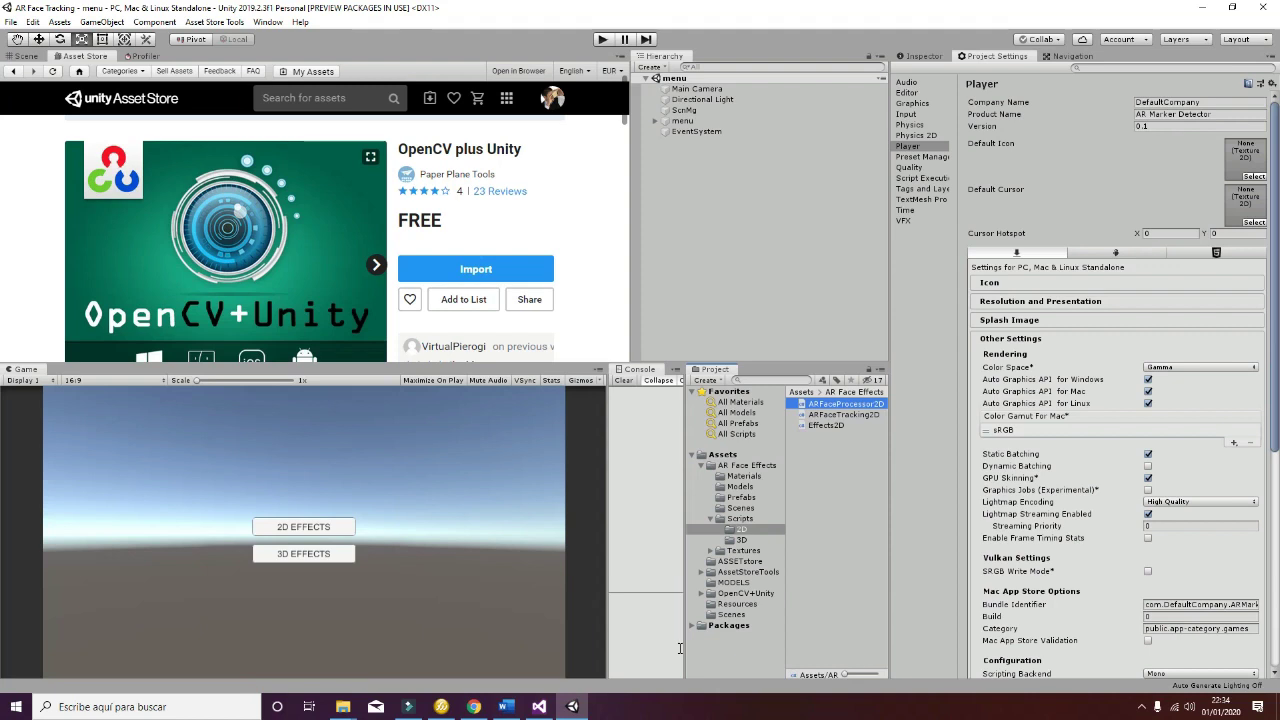
Copy the dlib shape_predictor_68_face_landmarks.dat.bz2 download link from the Word readme.
left_click(501, 708)
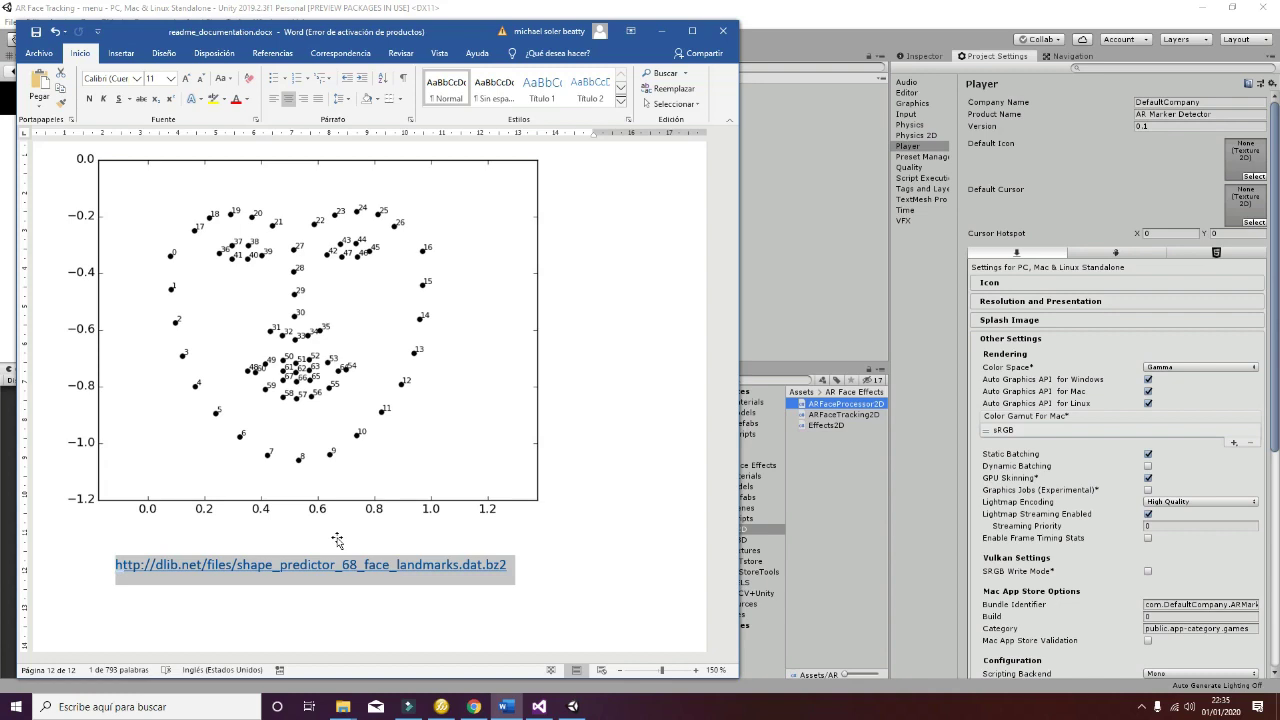
left_click(210, 600)
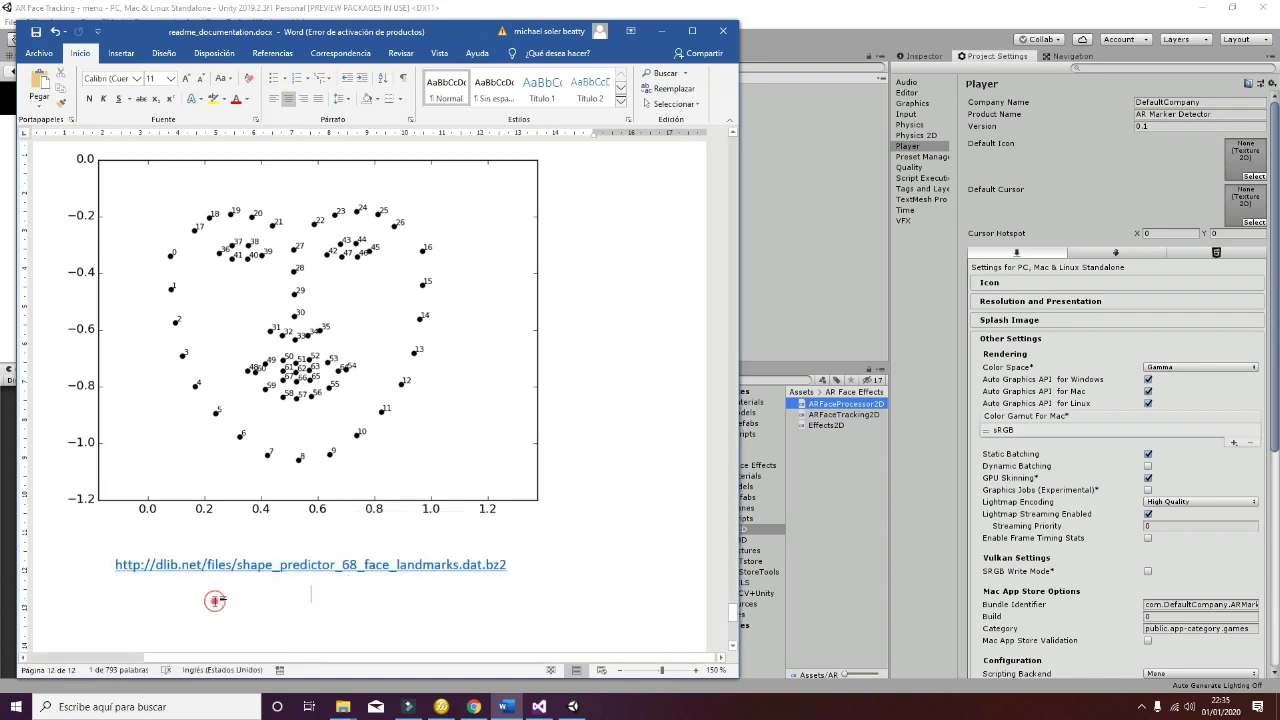
left_click_drag(115, 564, 512, 569)
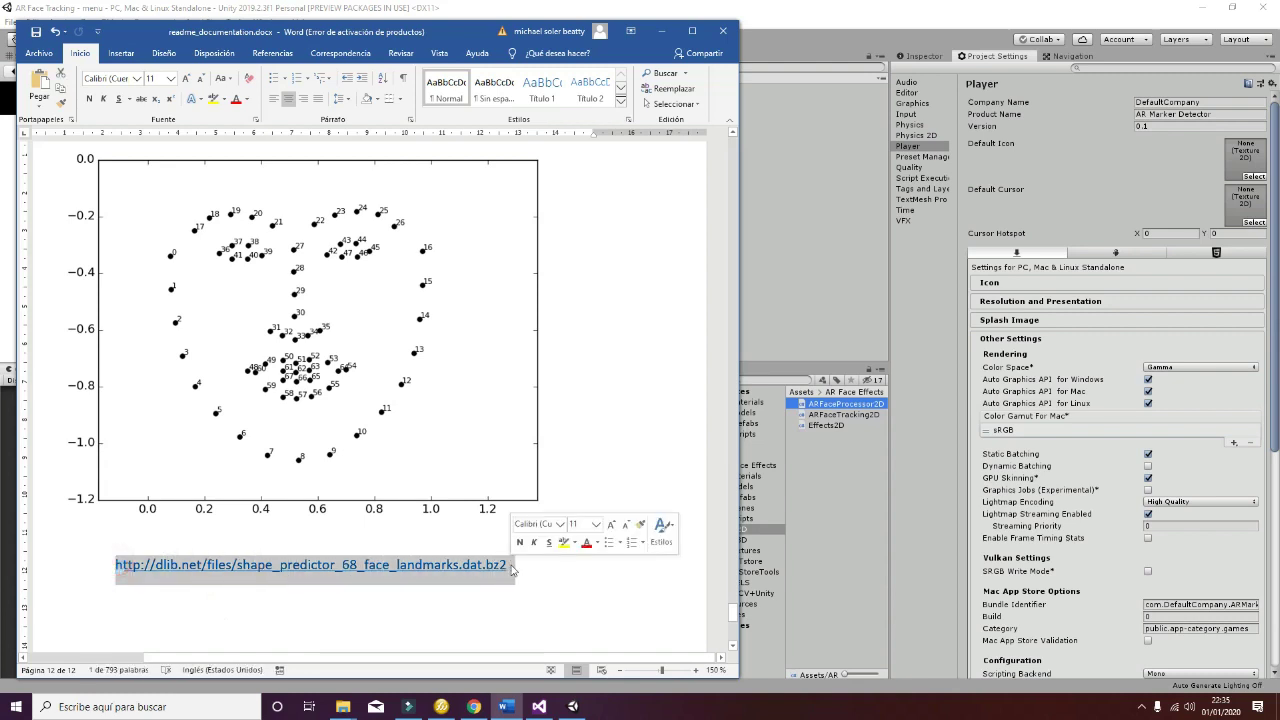
key("ctrl+c")
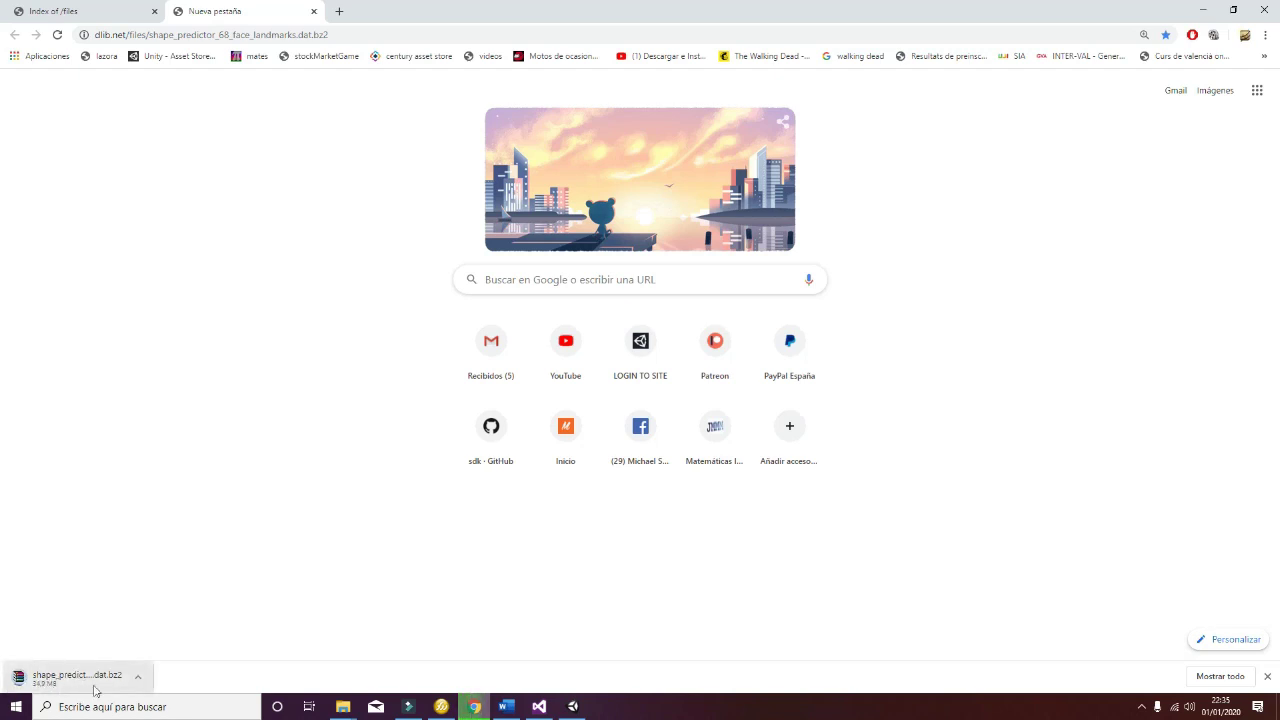
Extract the downloaded shape_predictor_68_face_landmarks.dat.bz2 archive into its own folder.
mouse_move(343, 706)
left_click(250, 648)
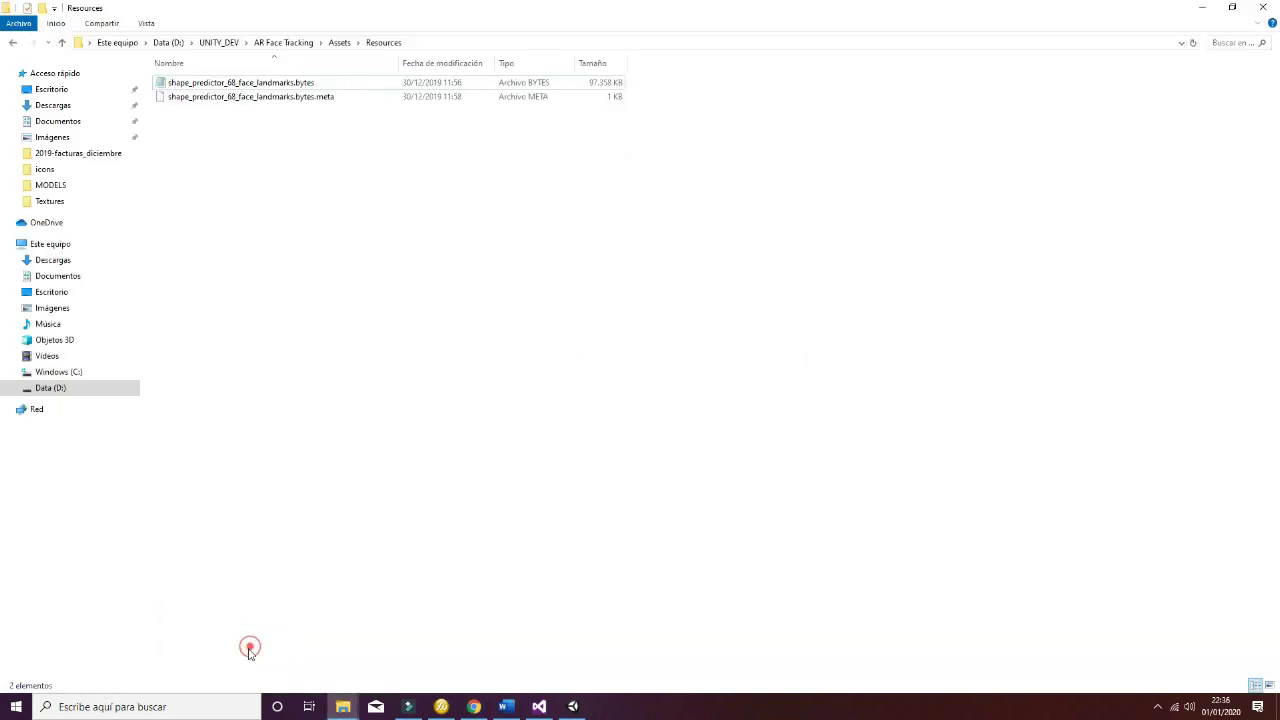
left_click(55, 106)
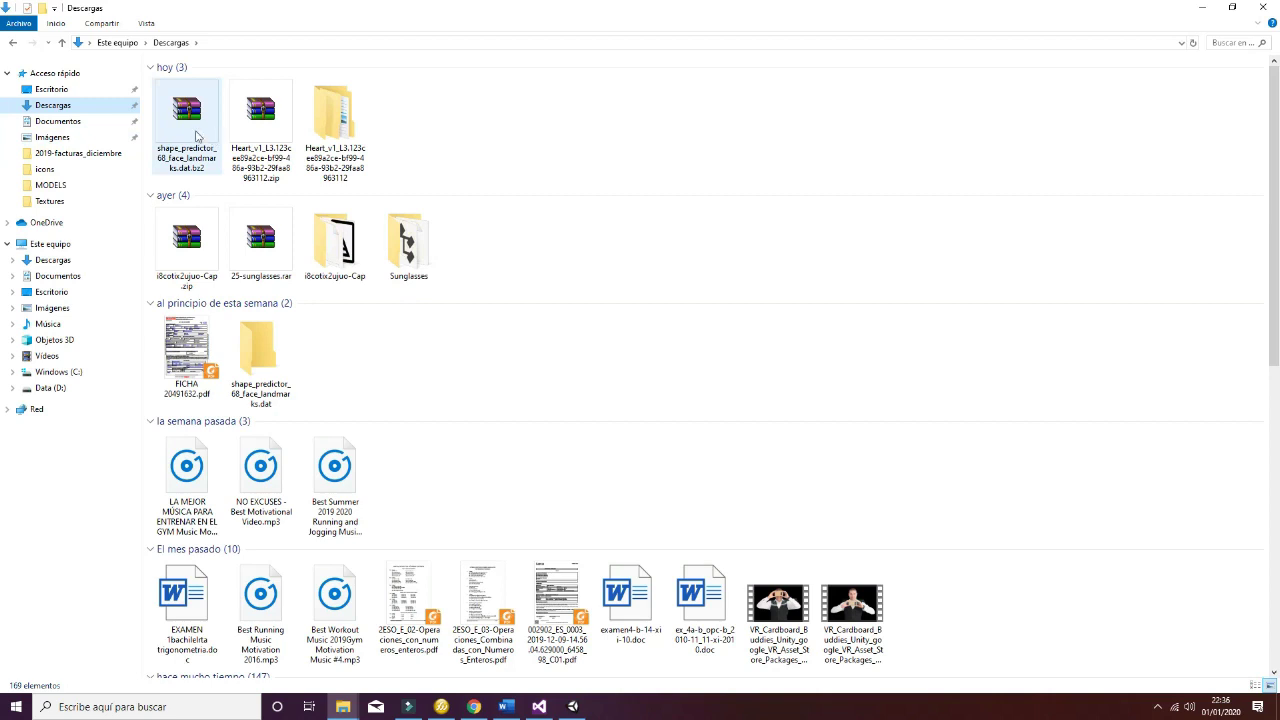
right_click(197, 136)
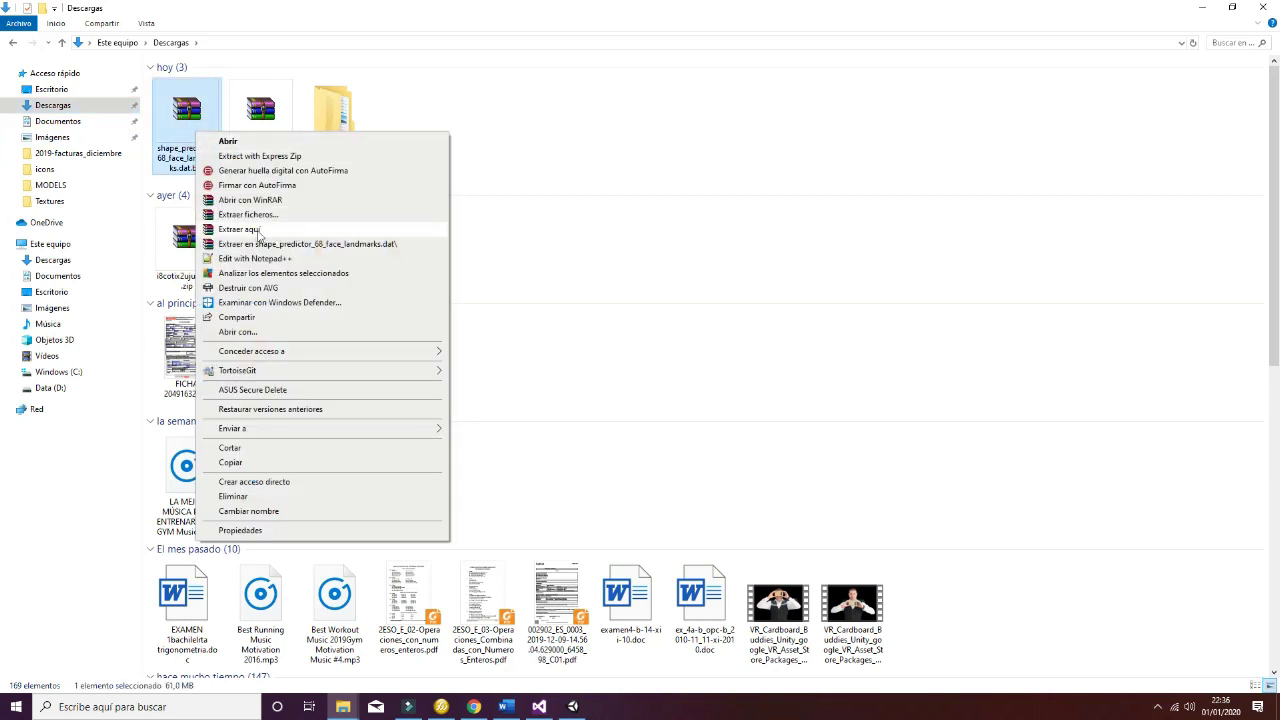
left_click(262, 244)
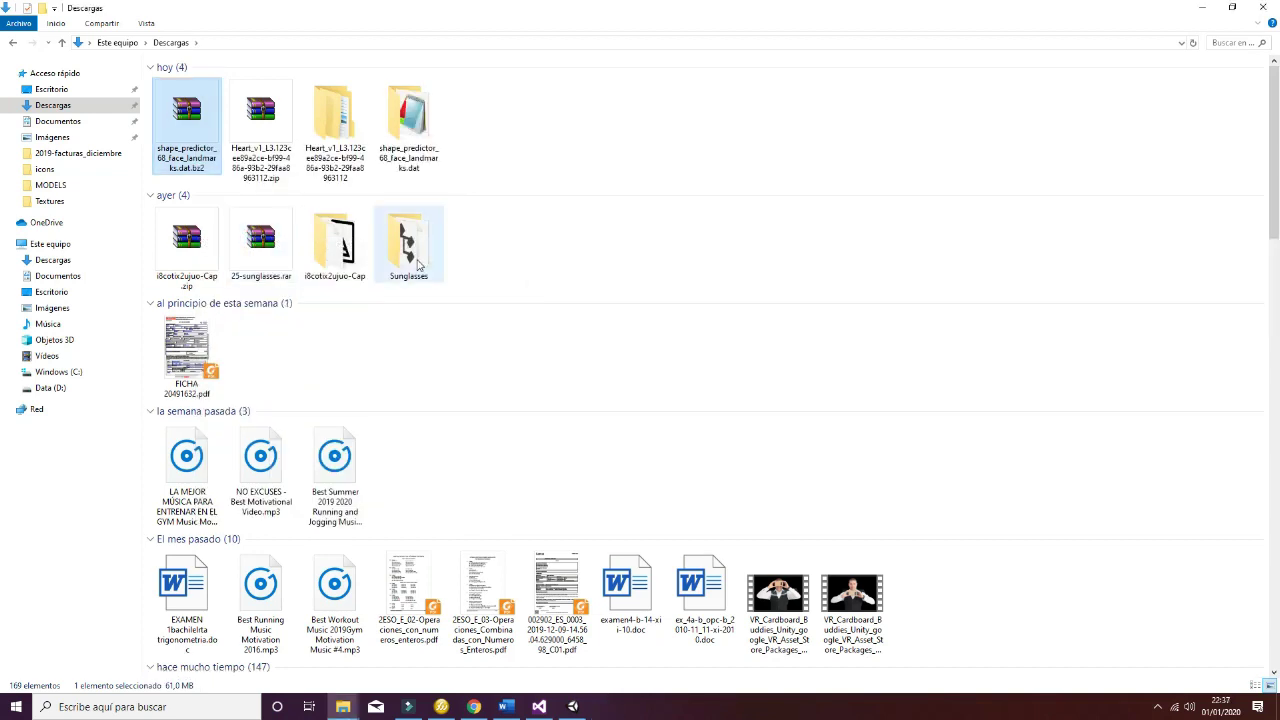
Rename the extracted landmarks file from .dat to .bytes and cut it.
double_click(410, 125)
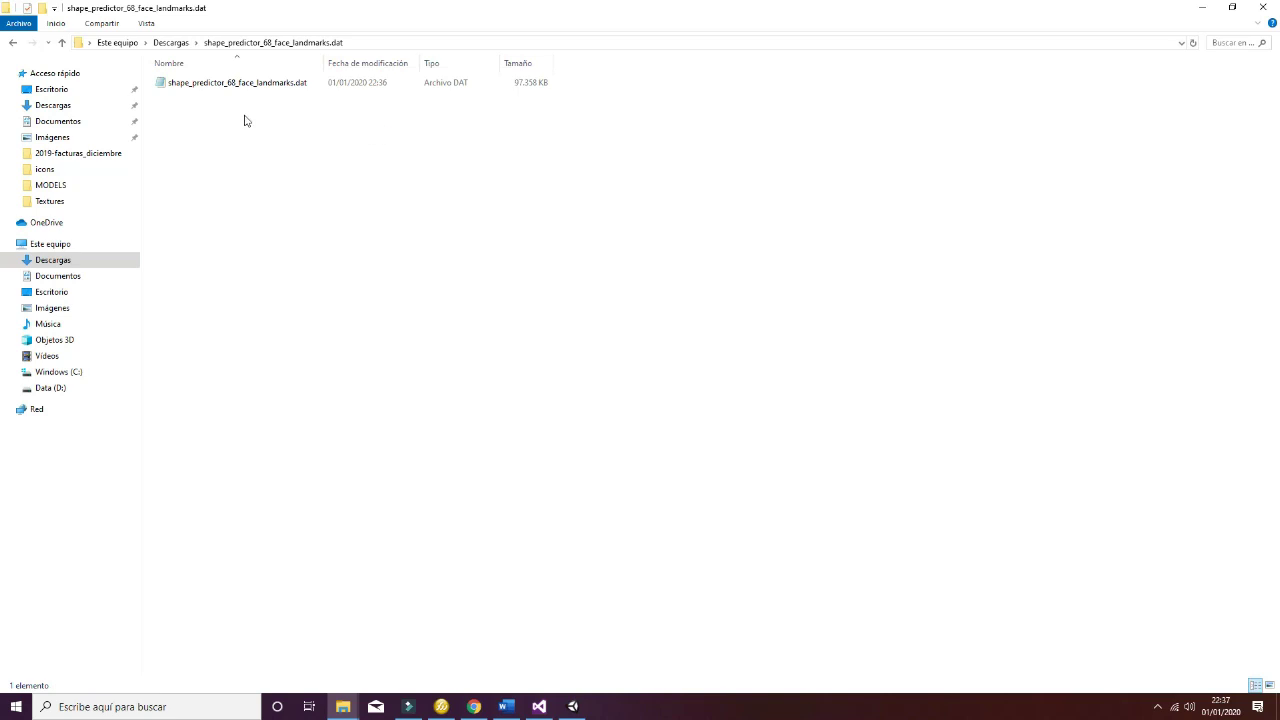
left_click(266, 84)
left_click(300, 84)
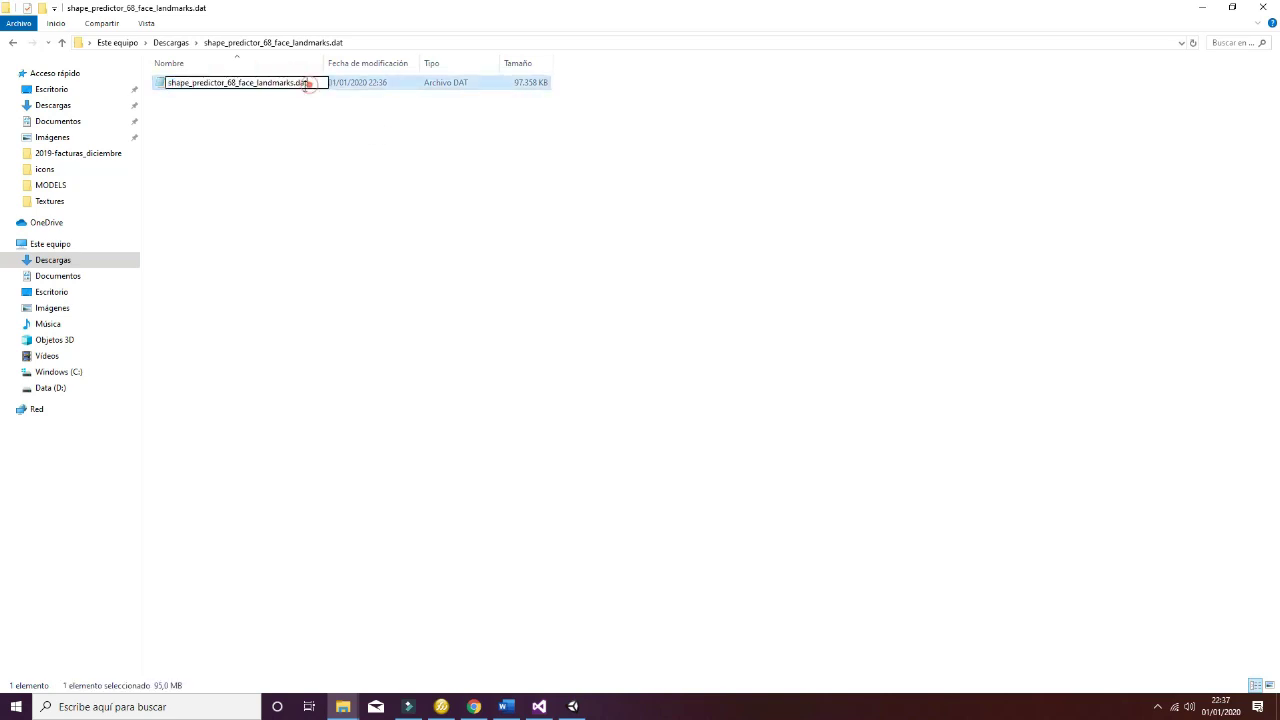
left_click_drag(310, 84, 298, 85)
type("bytes")
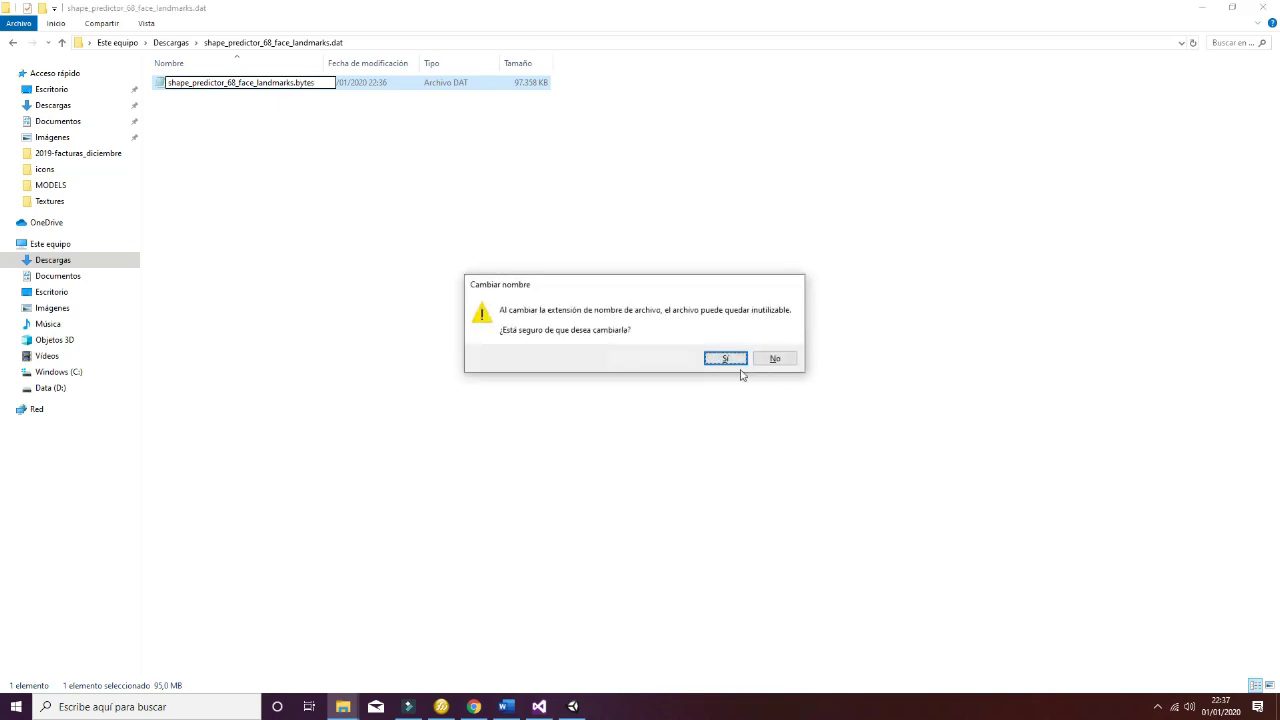
left_click(738, 363)
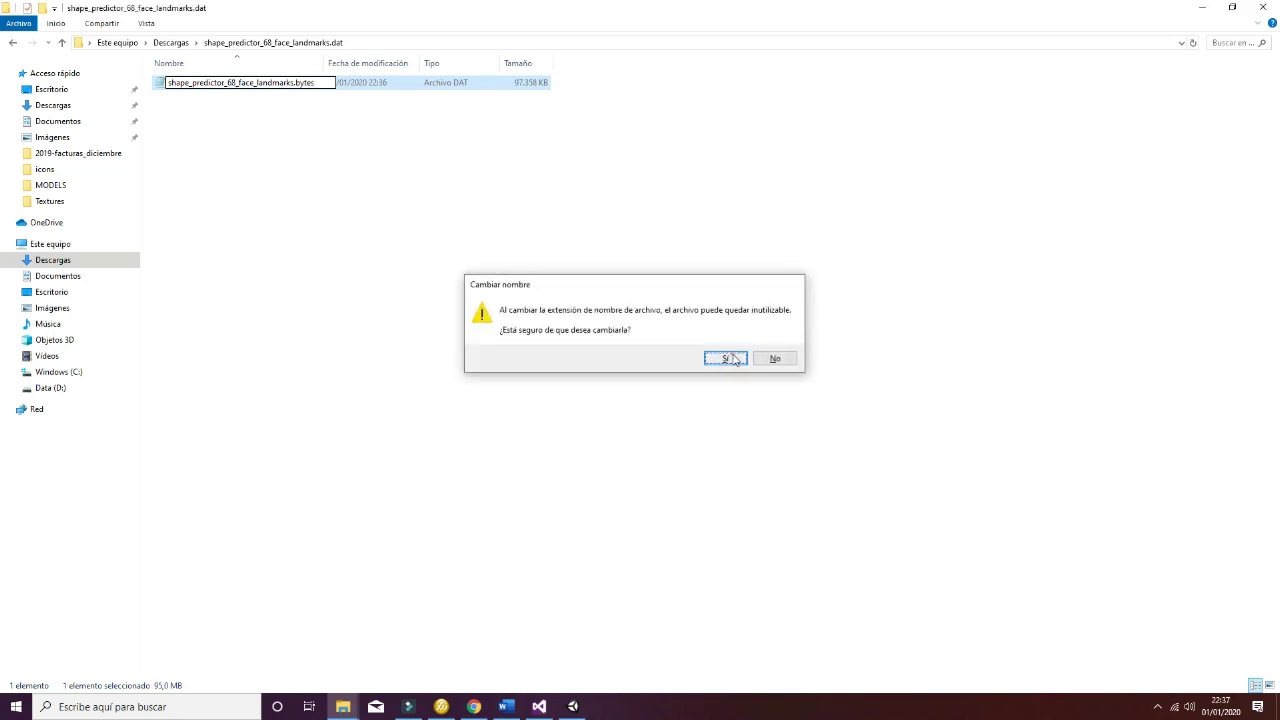
right_click(294, 88)
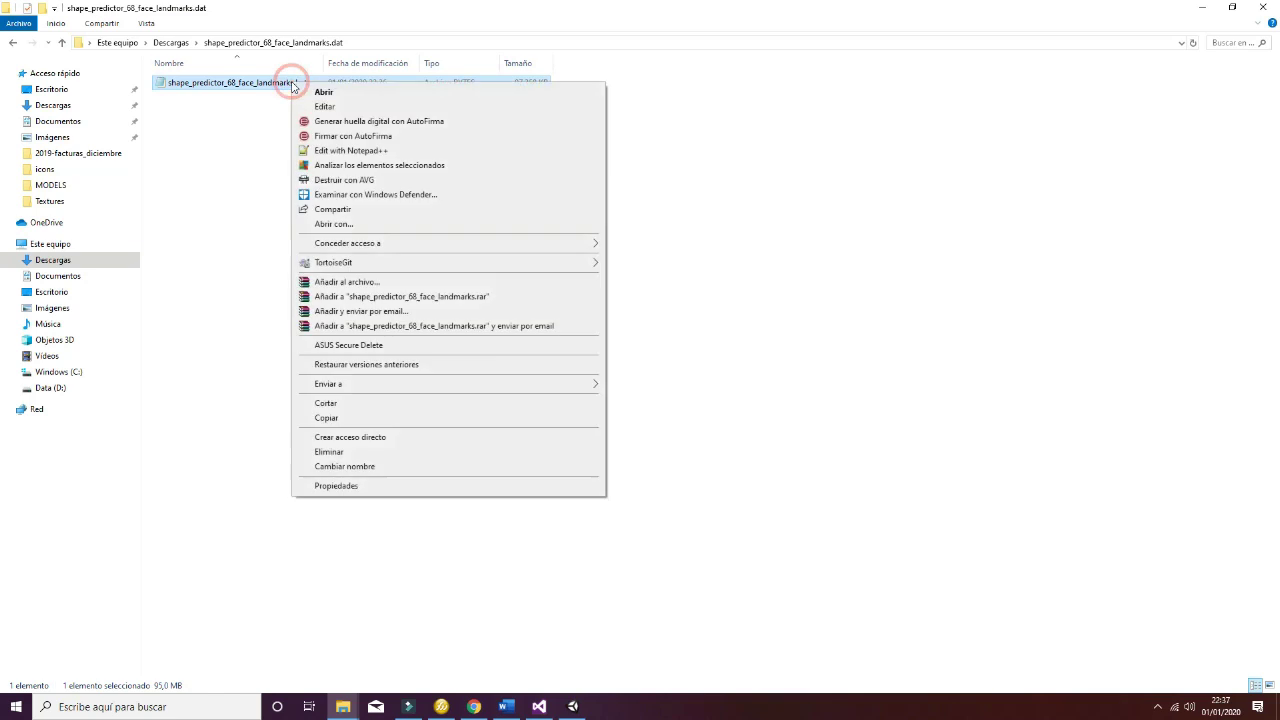
left_click(364, 407)
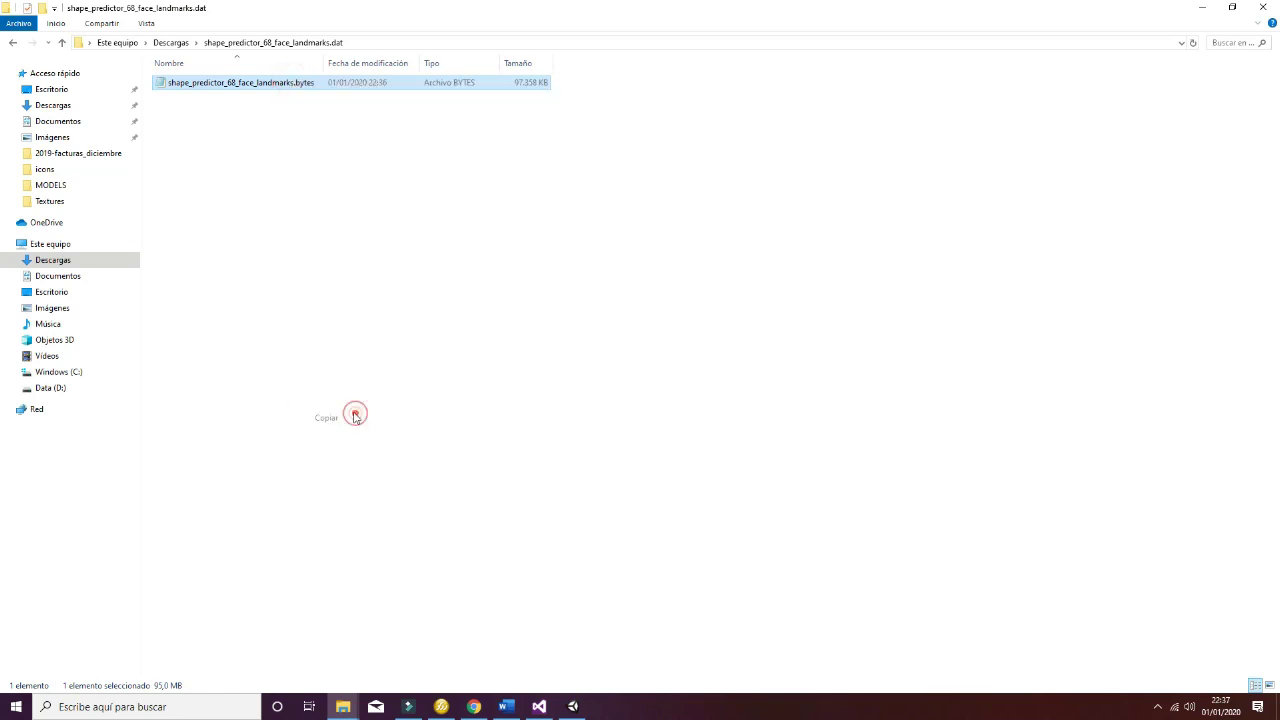
Paste the .bytes file into AR Face Tracking/Assets/Resources, replacing the existing one, and return to Unity.
left_click(66, 201)
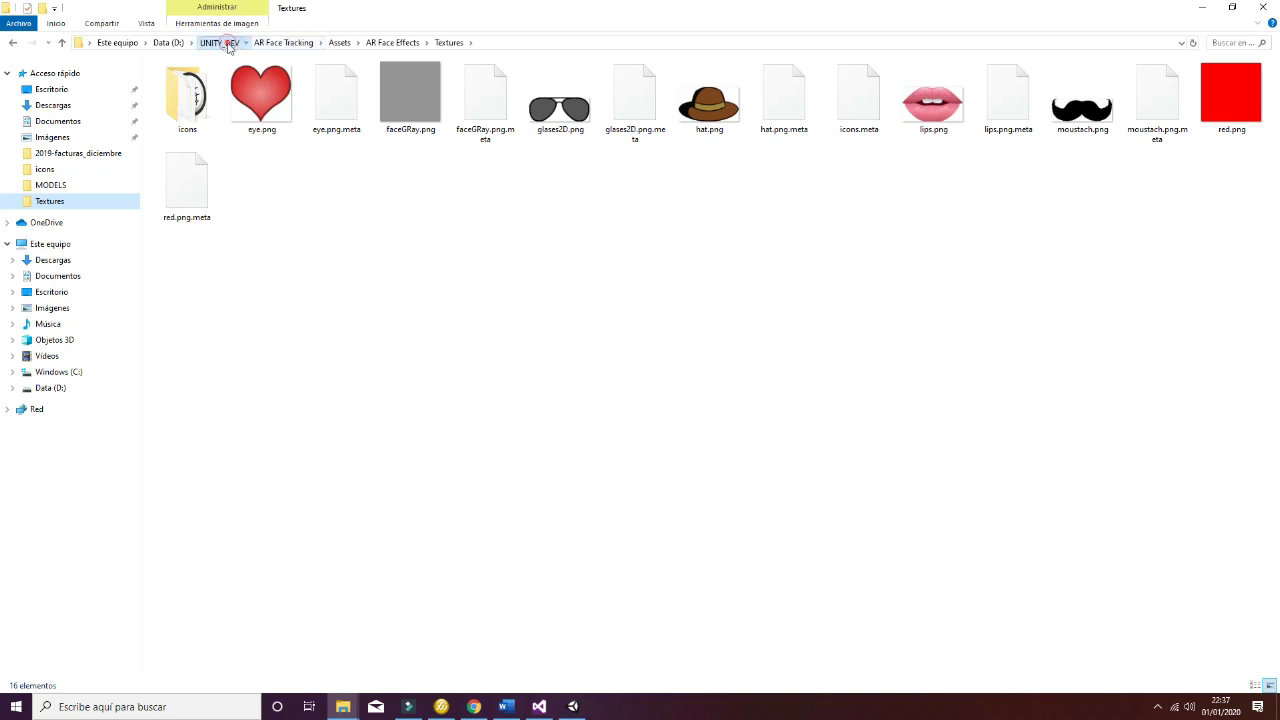
left_click(219, 42)
double_click(200, 656)
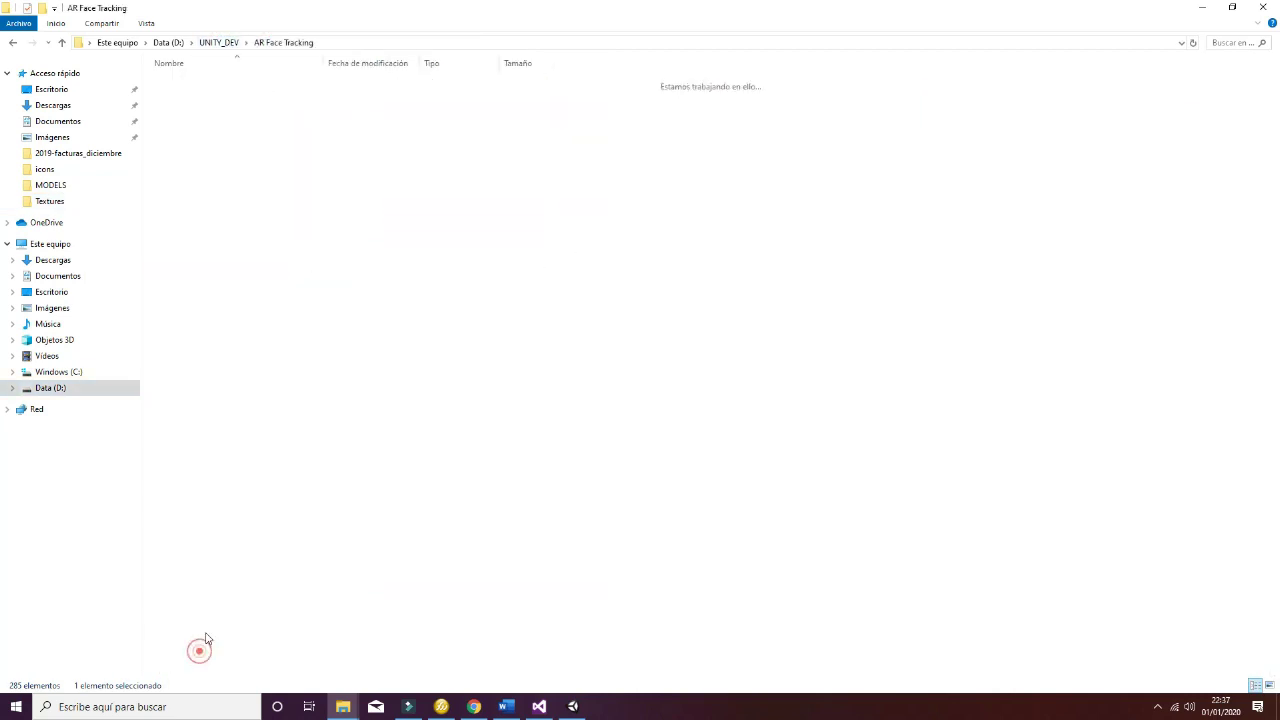
left_click(210, 97)
double_click(210, 97)
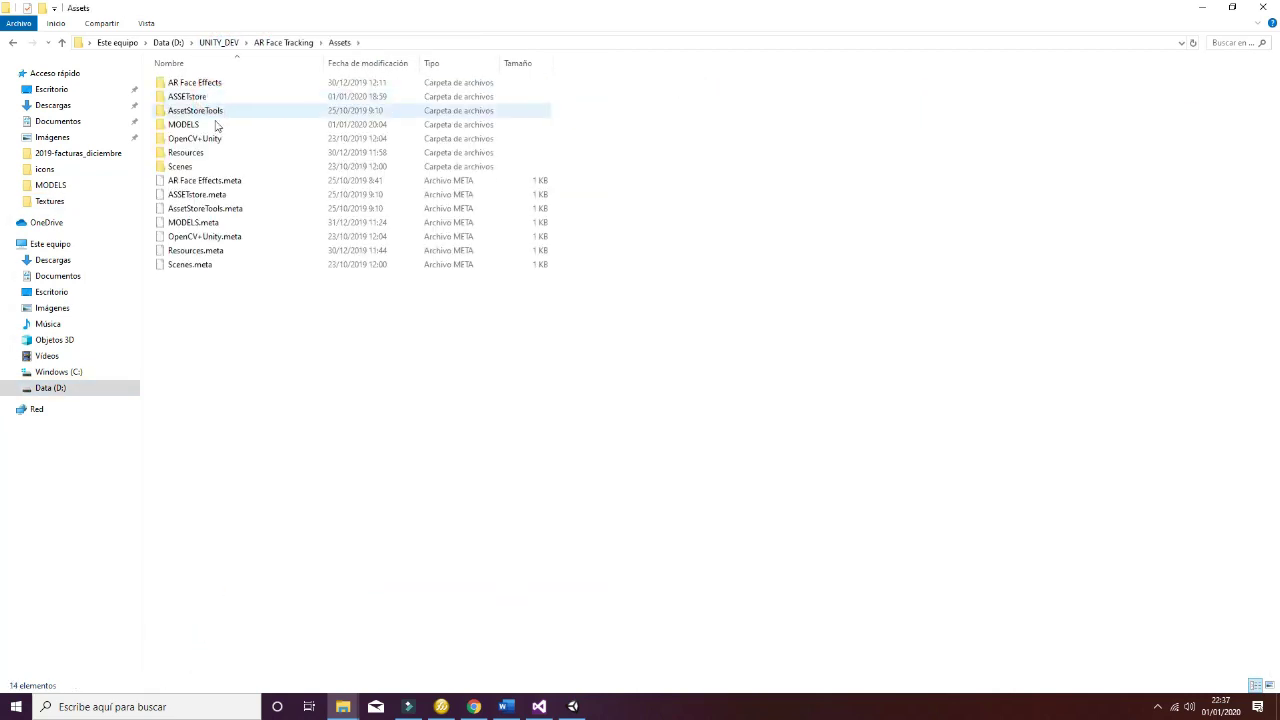
double_click(210, 153)
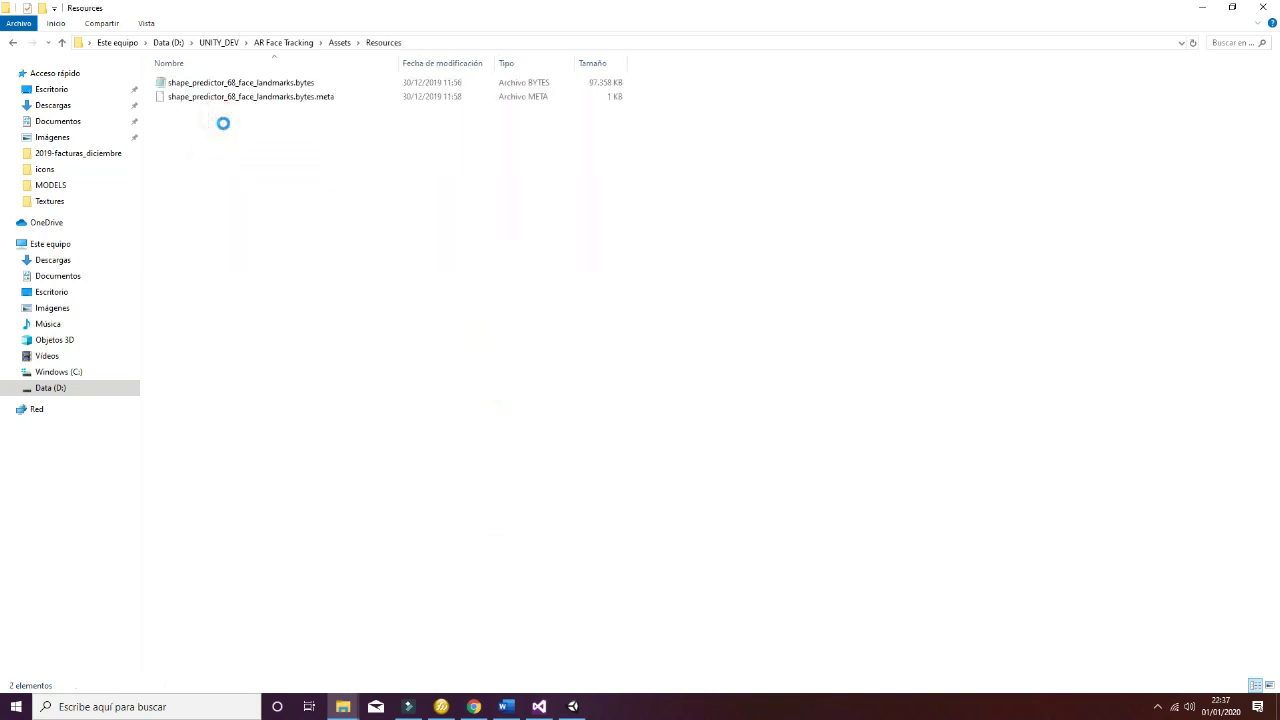
right_click(222, 122)
left_click(276, 213)
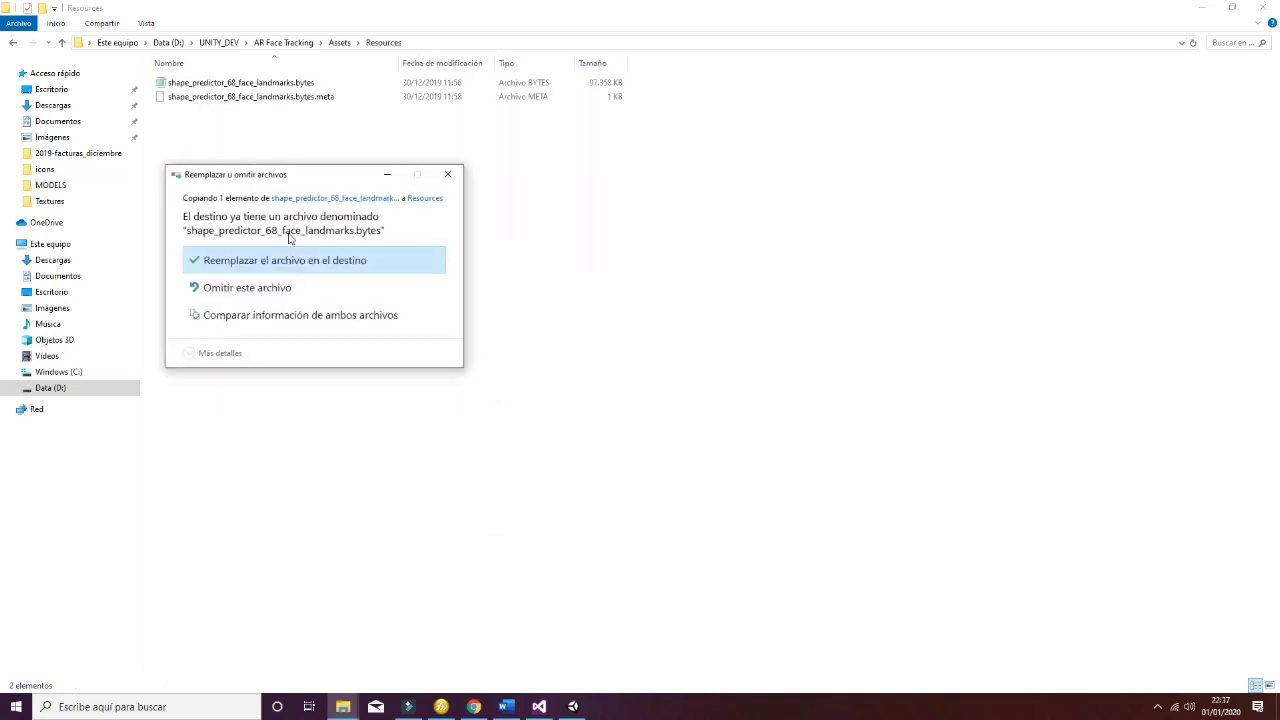
left_click(298, 262)
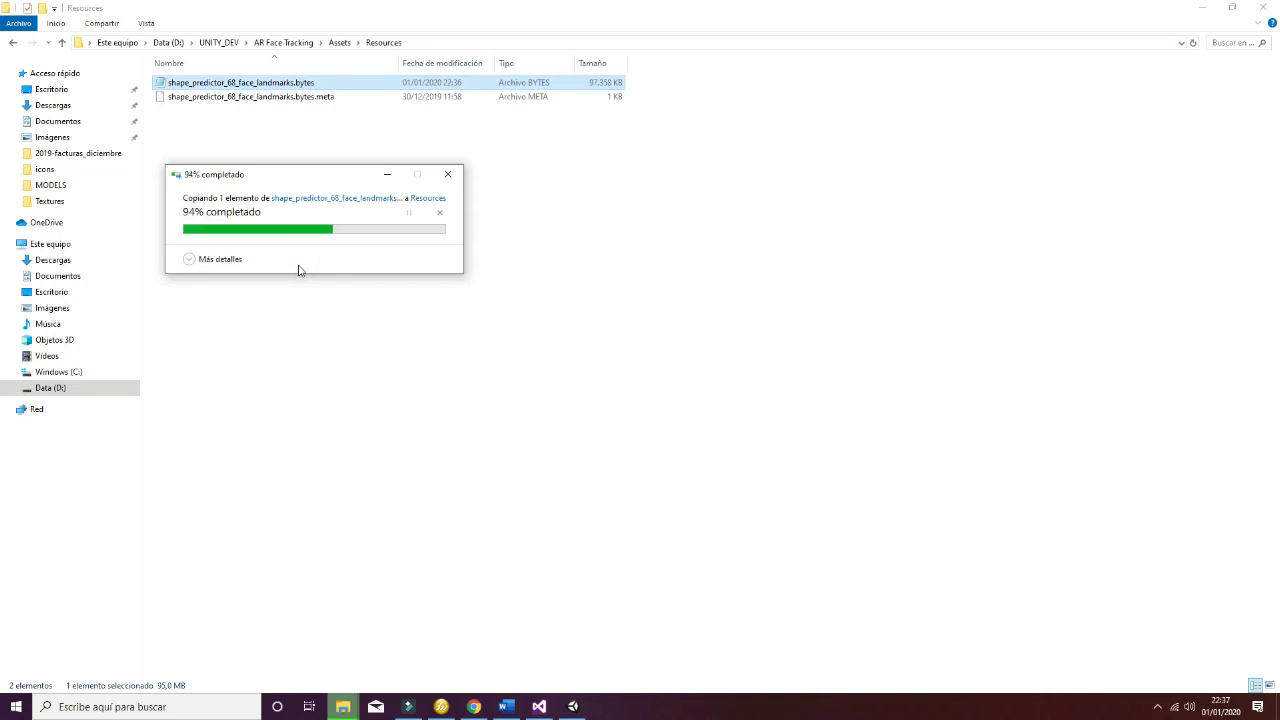
left_click(571, 707)
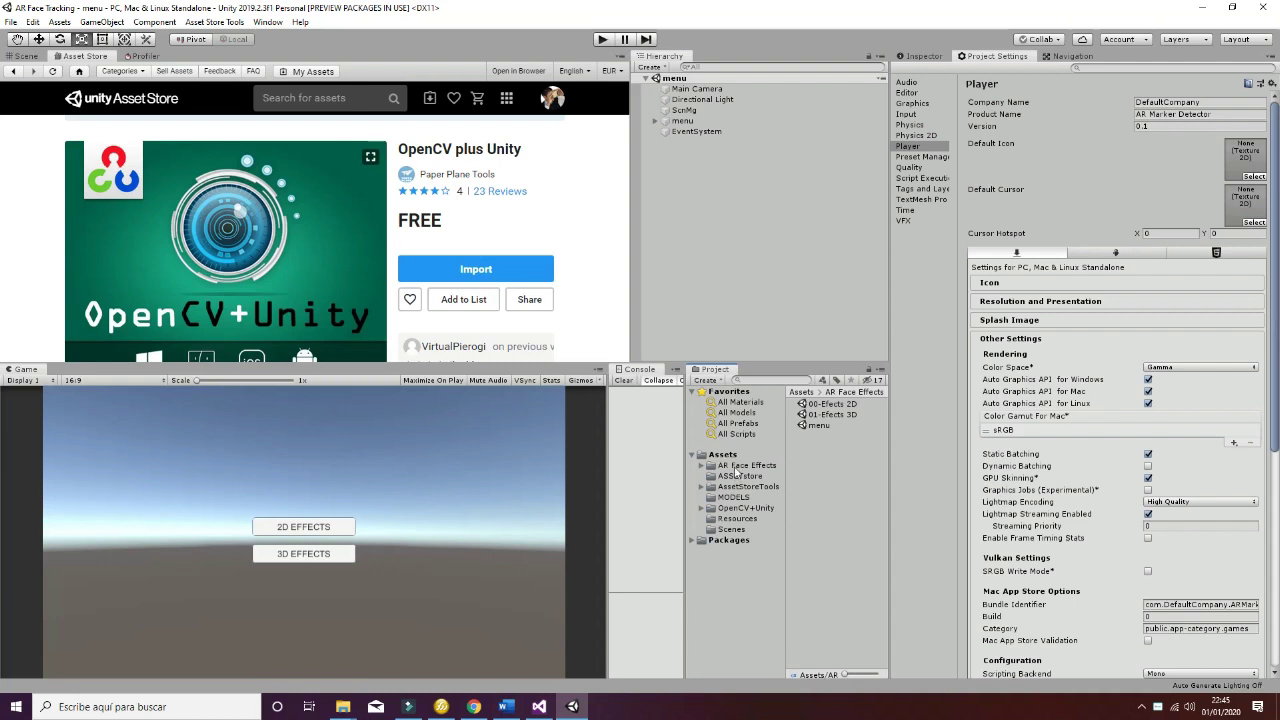
Browse the AR Face Effects and OpenCV+Unity folders, then select Resources to show the shape_predictor file.
left_click(737, 466)
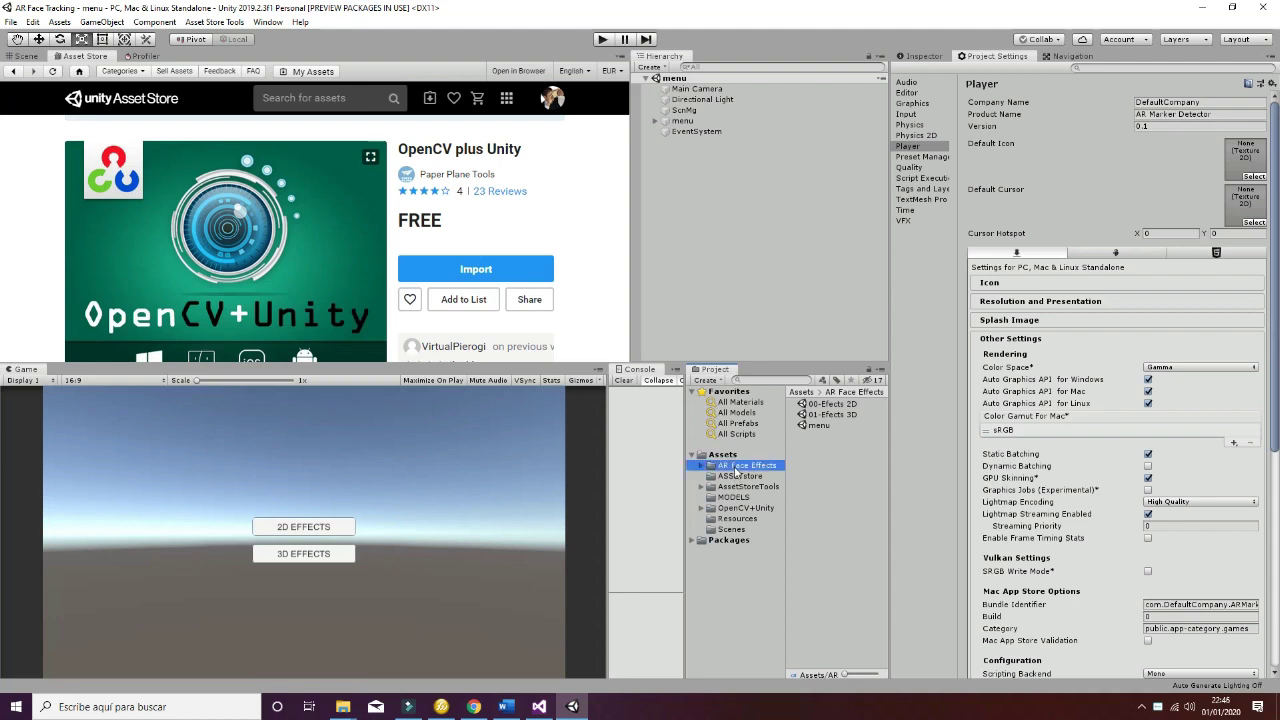
left_click(699, 466)
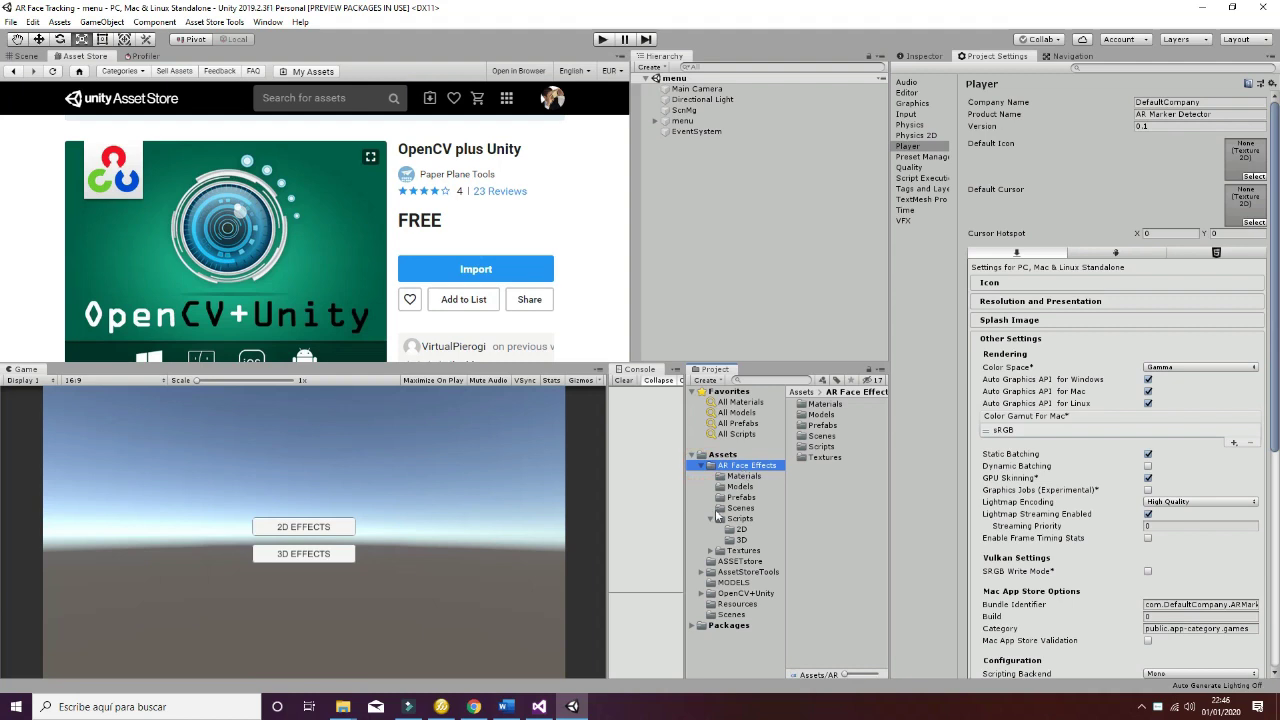
left_click(710, 520)
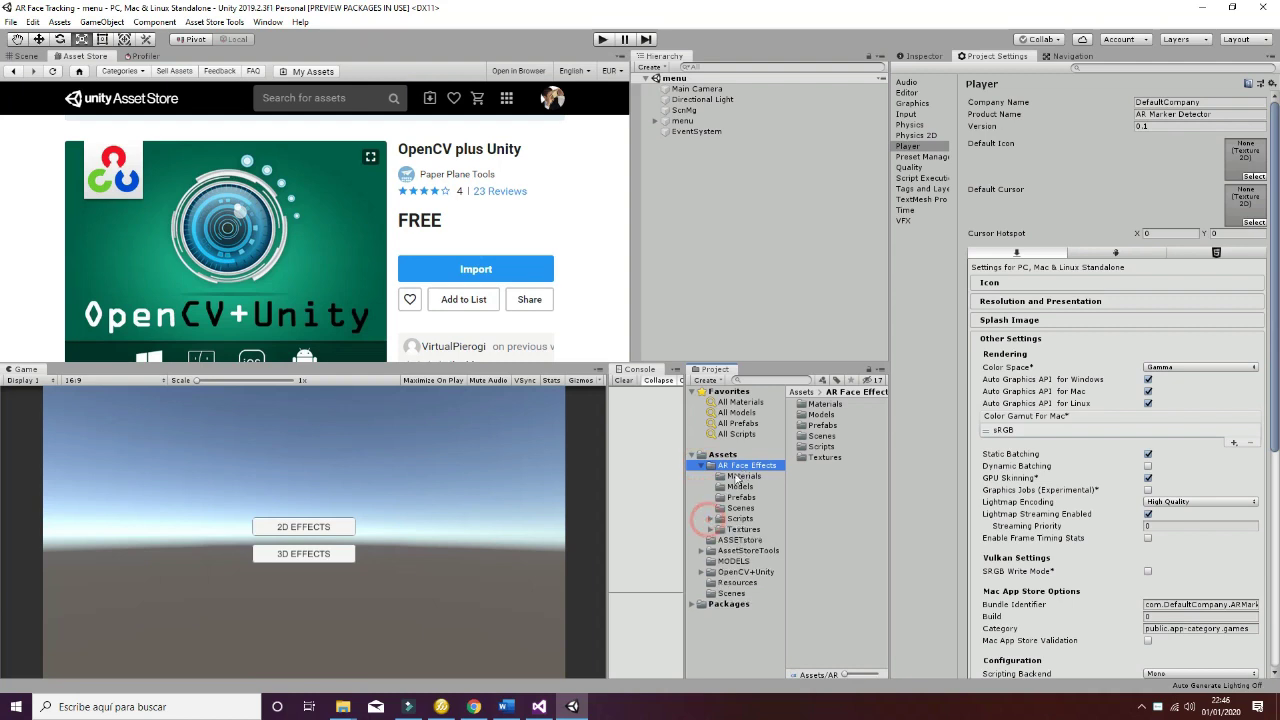
left_click(741, 572)
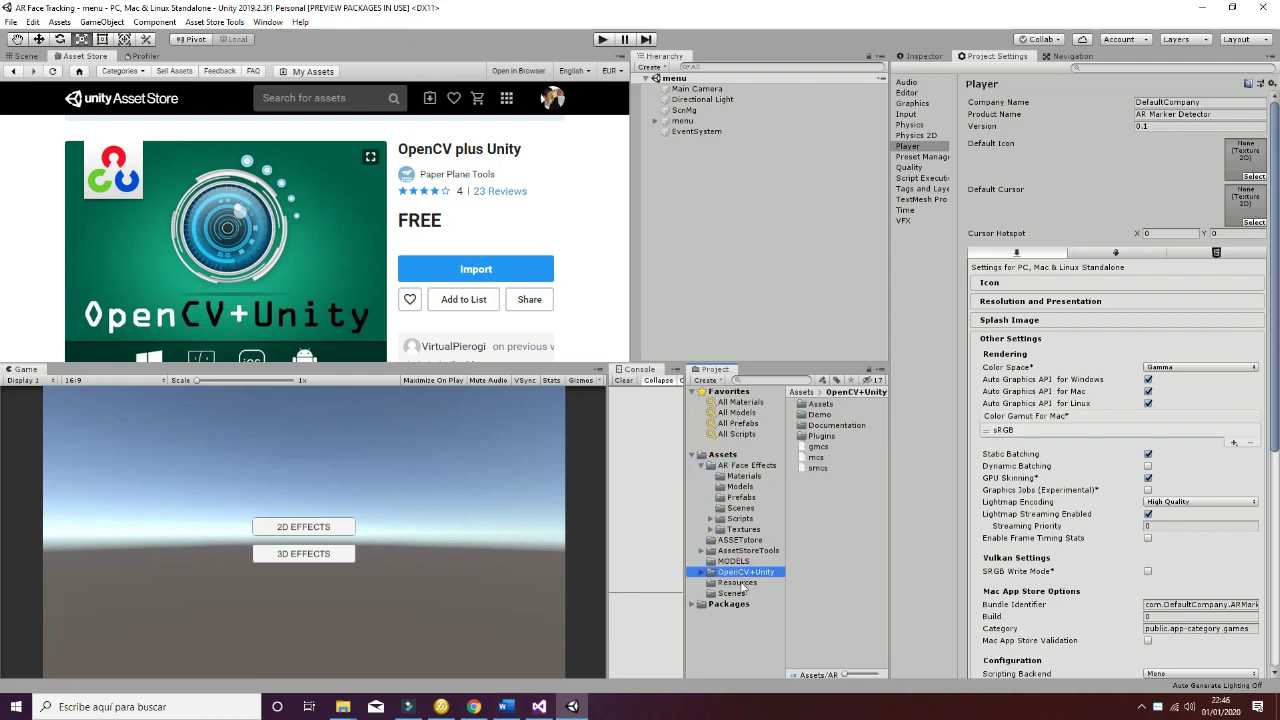
left_click(701, 572)
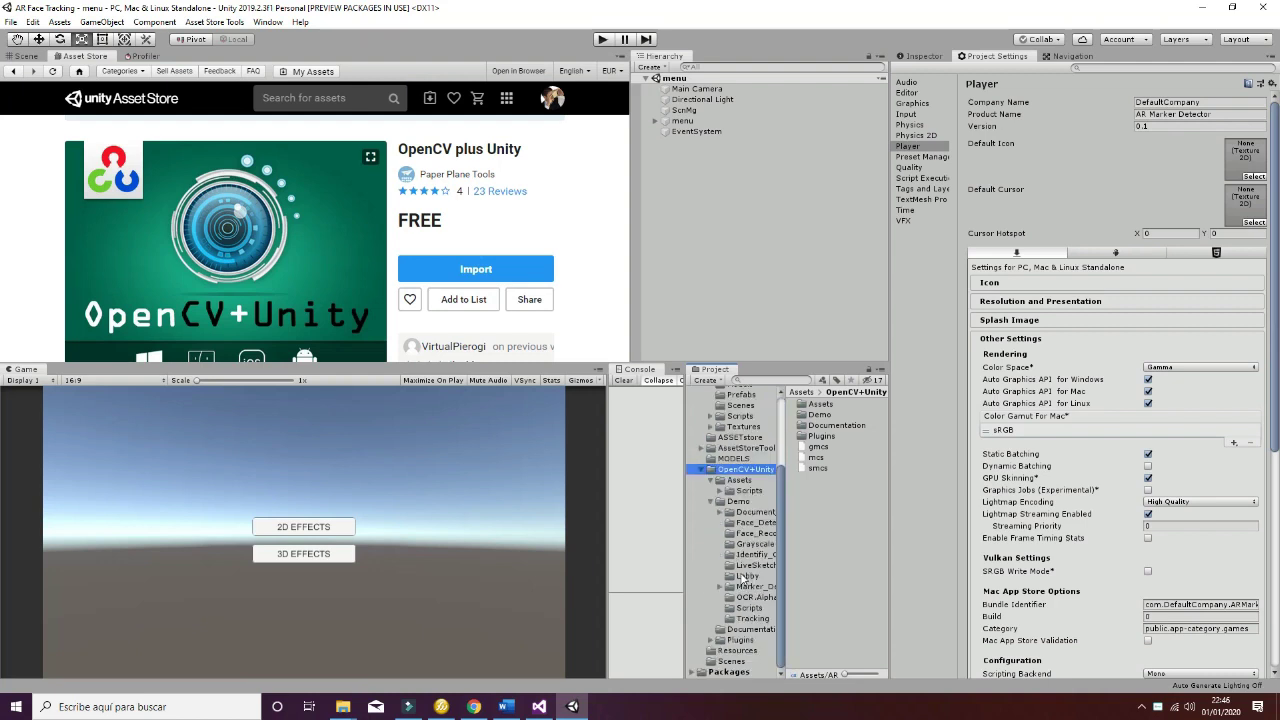
scroll(745, 578, "up", 4)
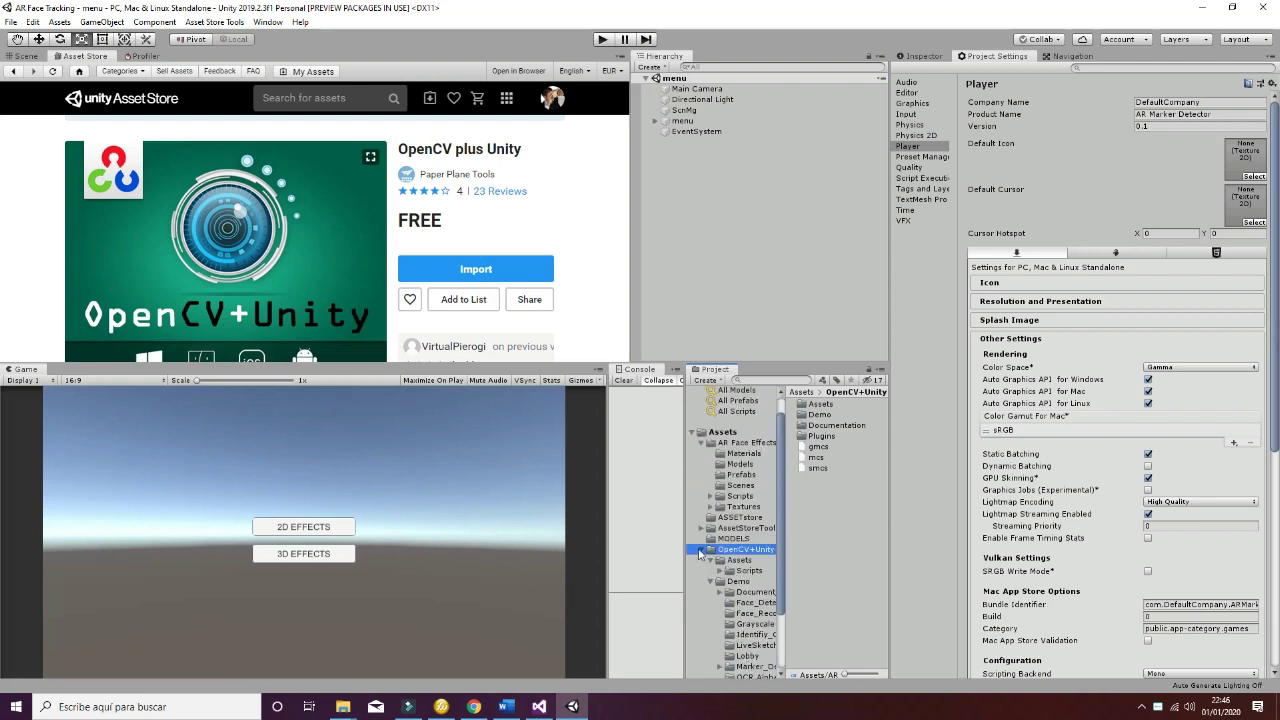
left_click(701, 550)
left_click(721, 581)
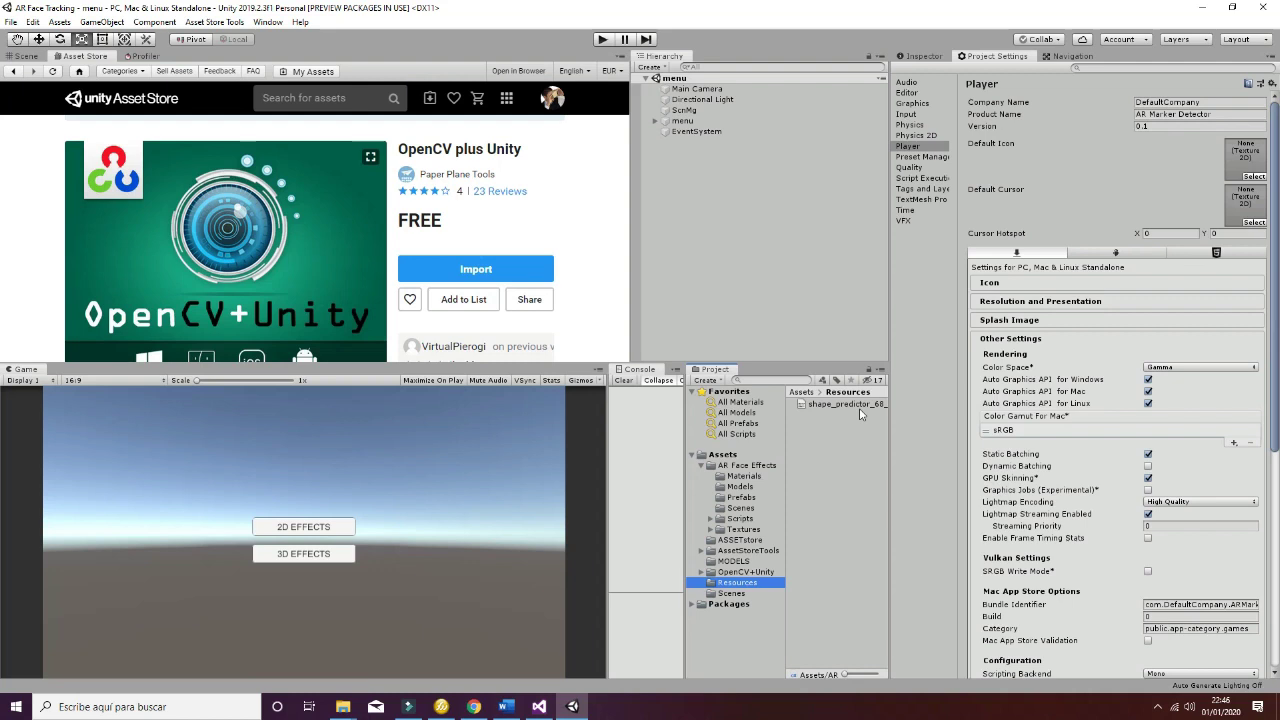
Open the 00-Efects 2D scene from AR Face Effects > Scenes and press Play.
left_click(724, 466)
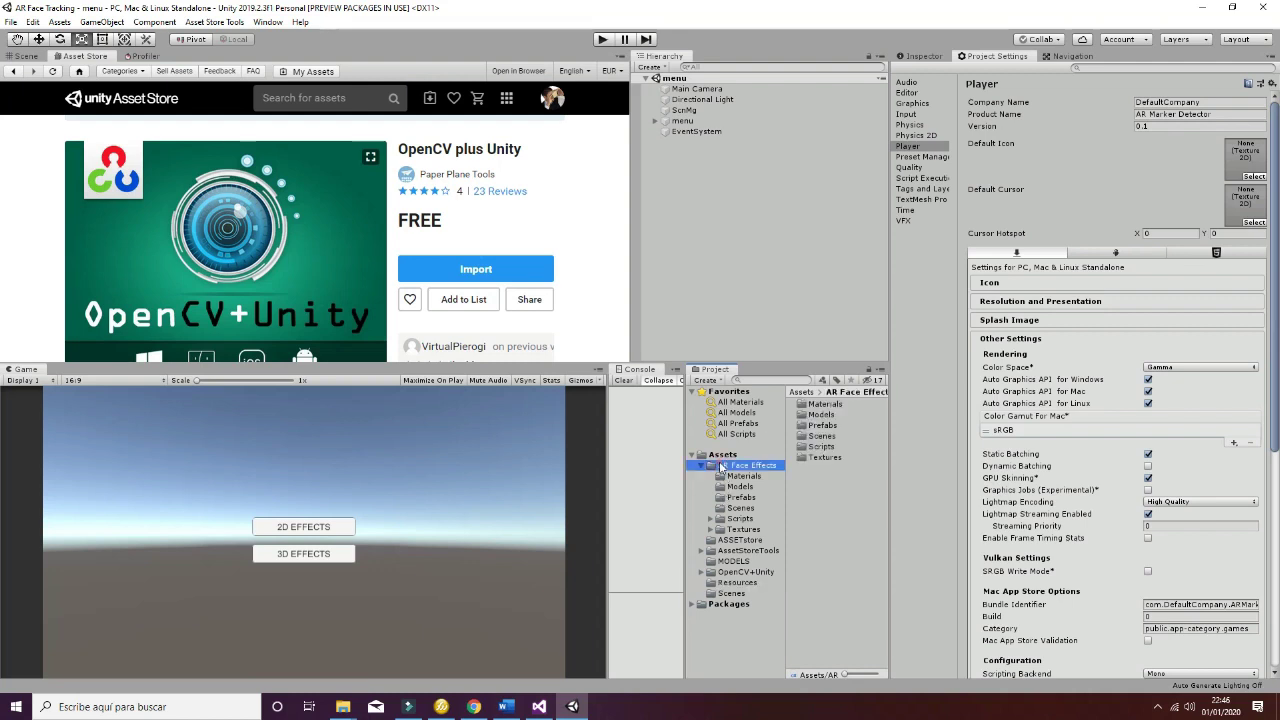
left_click(741, 508)
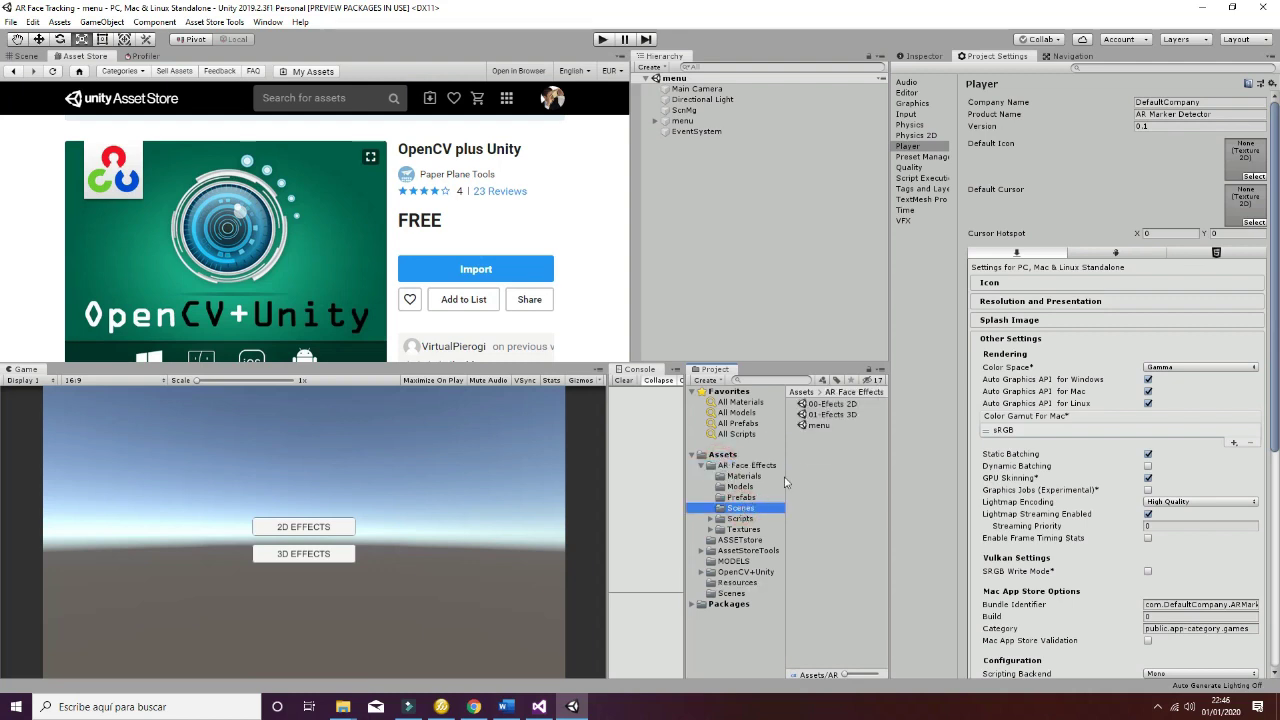
left_click(818, 426)
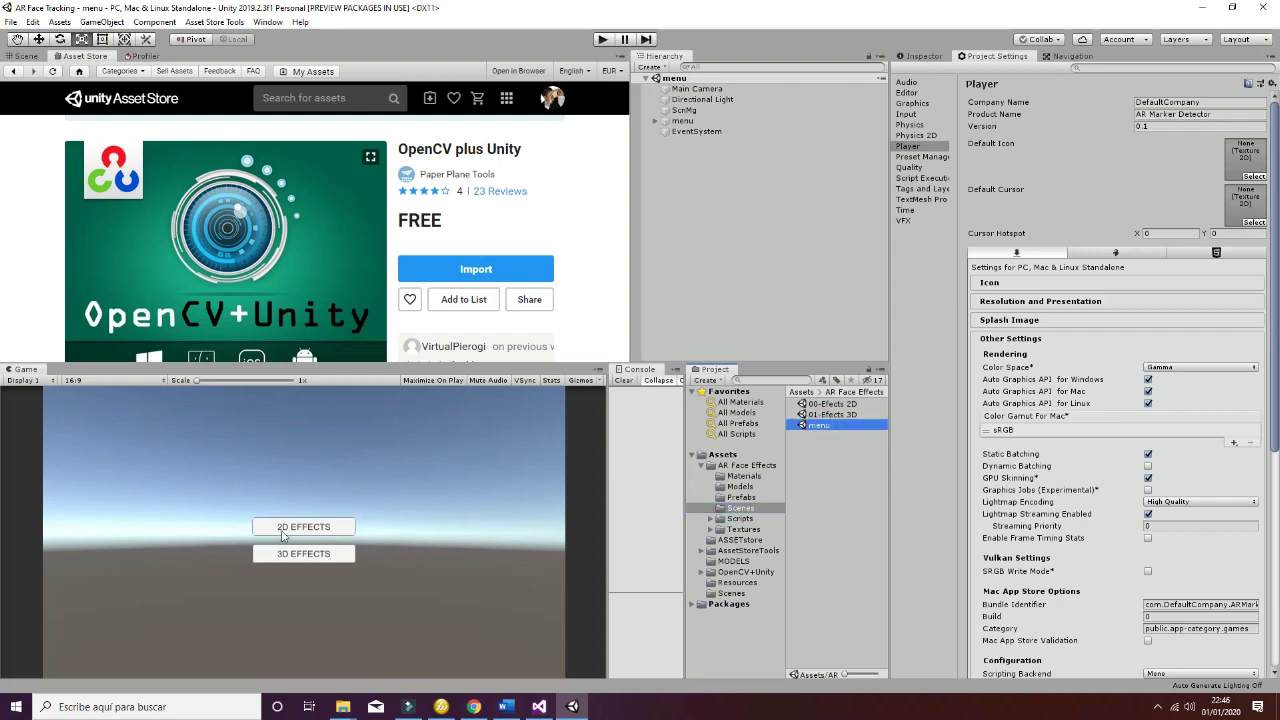
double_click(820, 404)
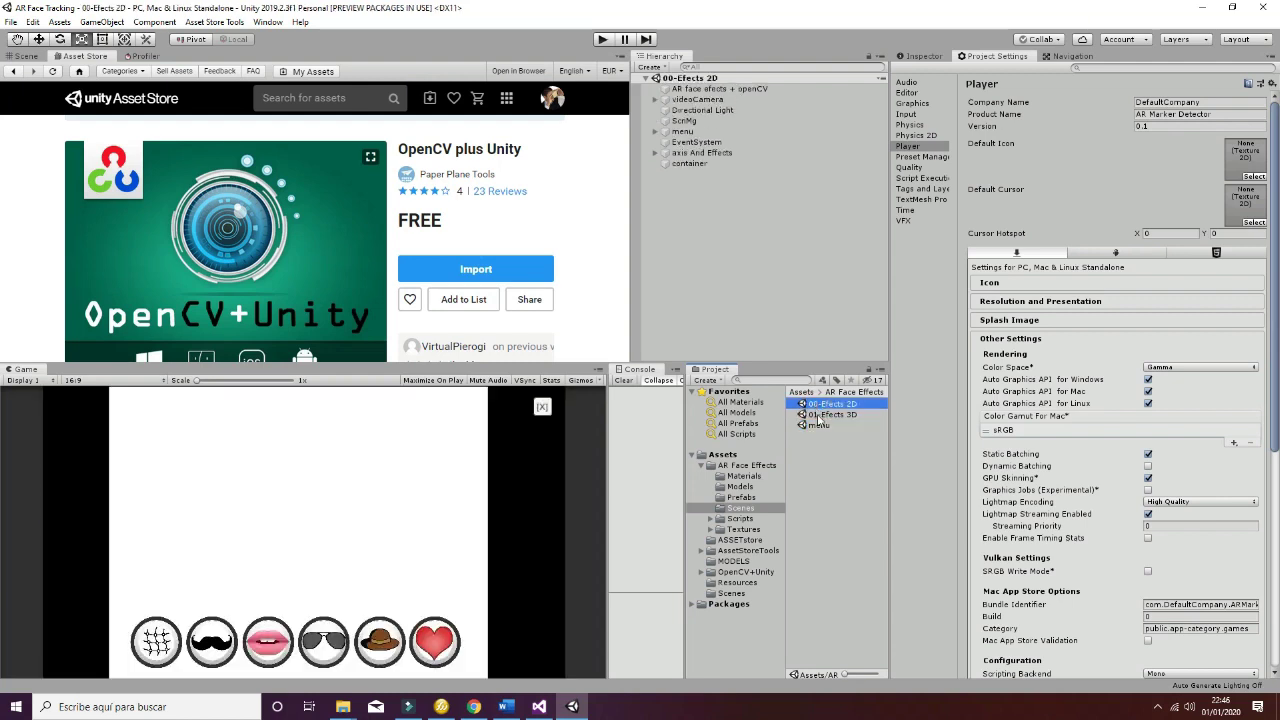
double_click(818, 417)
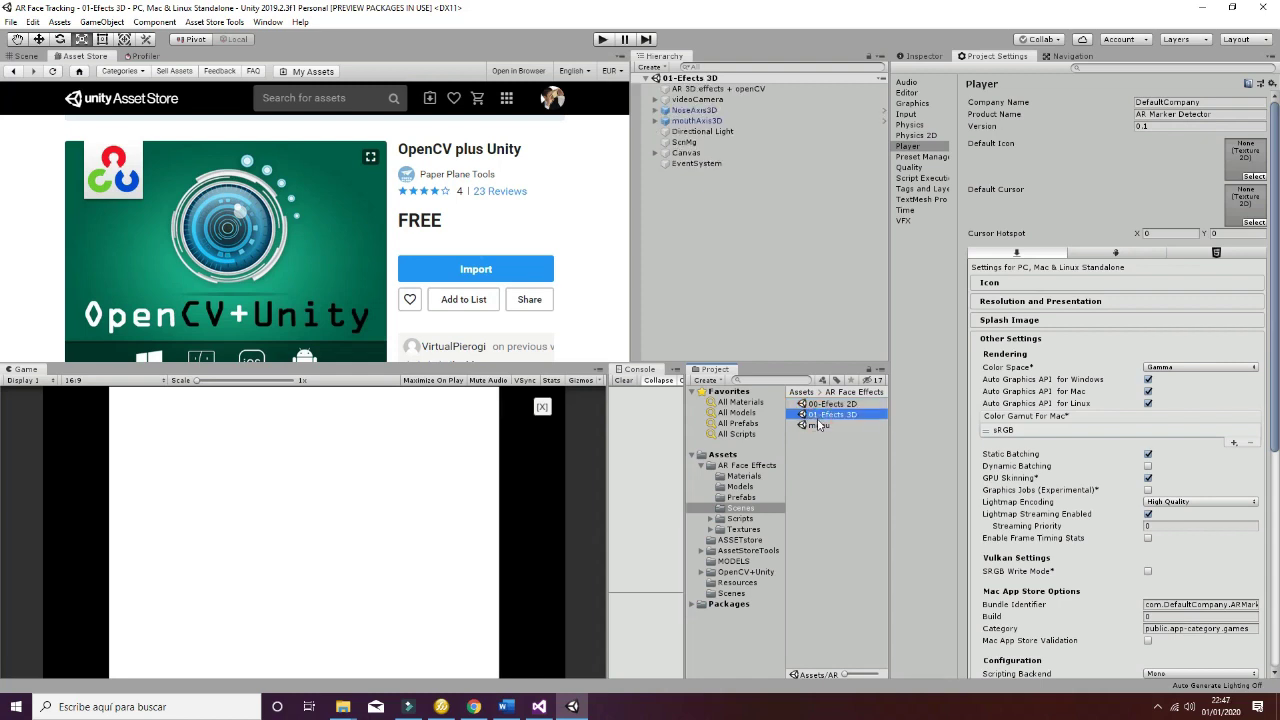
double_click(846, 404)
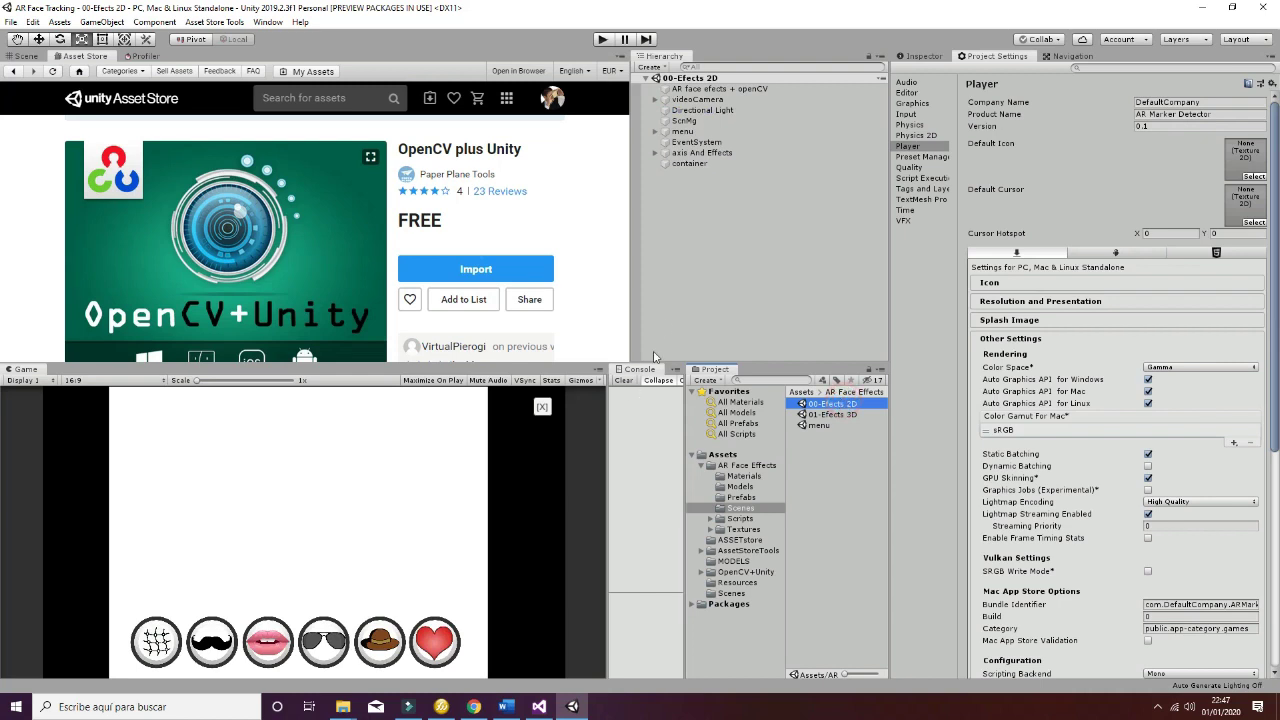
left_click(603, 40)
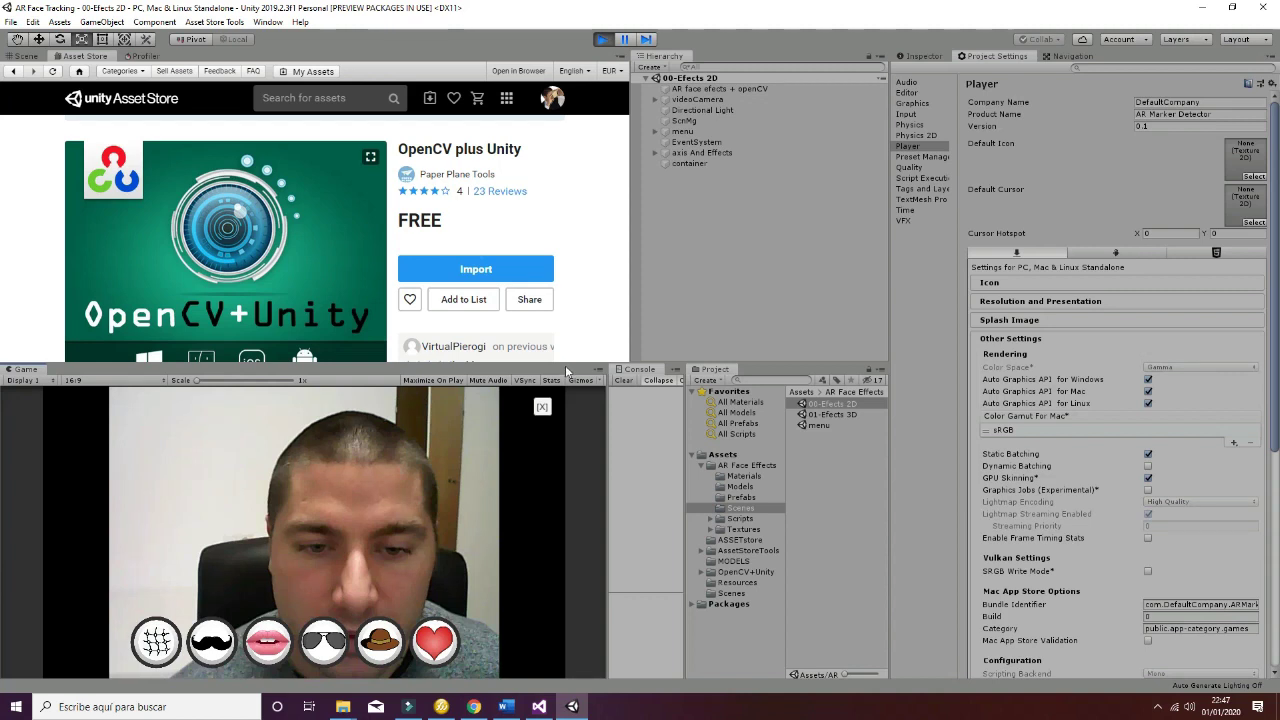
Drag the panel splitters to give the Game view with the webcam face more space.
left_click_drag(565, 365, 750, 170)
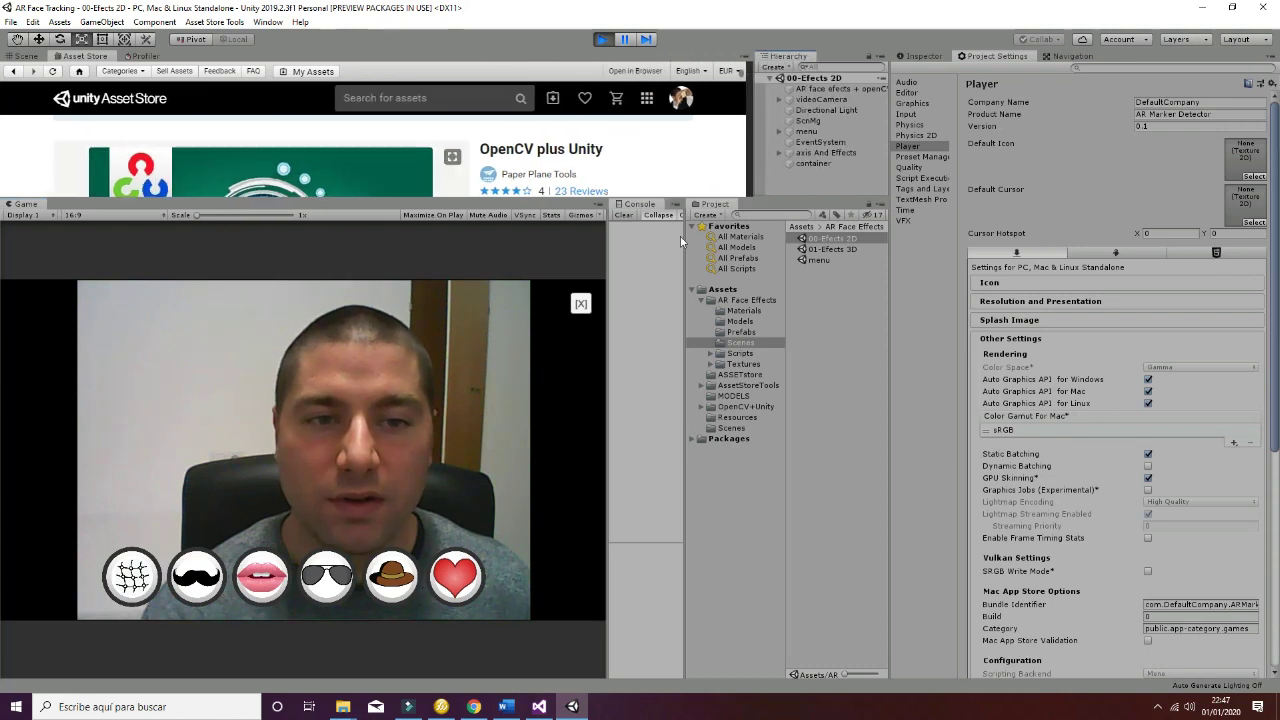
left_click_drag(684, 236, 735, 238)
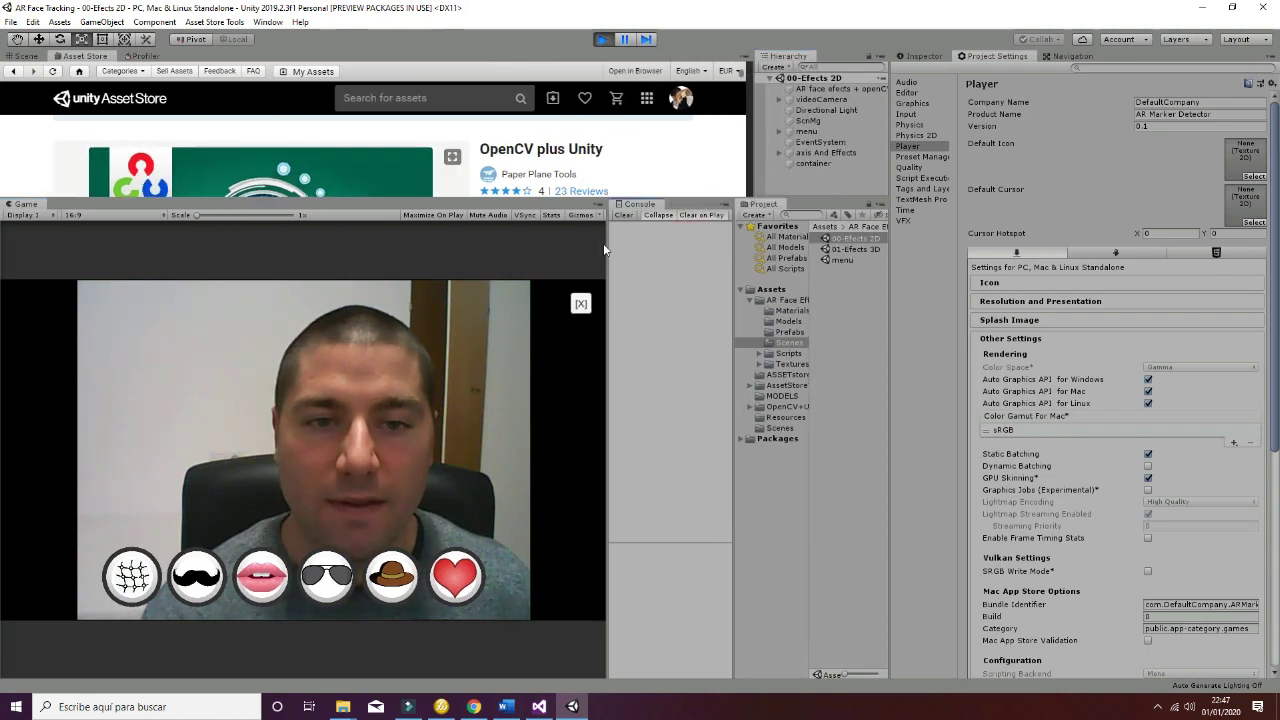
left_click_drag(603, 243, 666, 243)
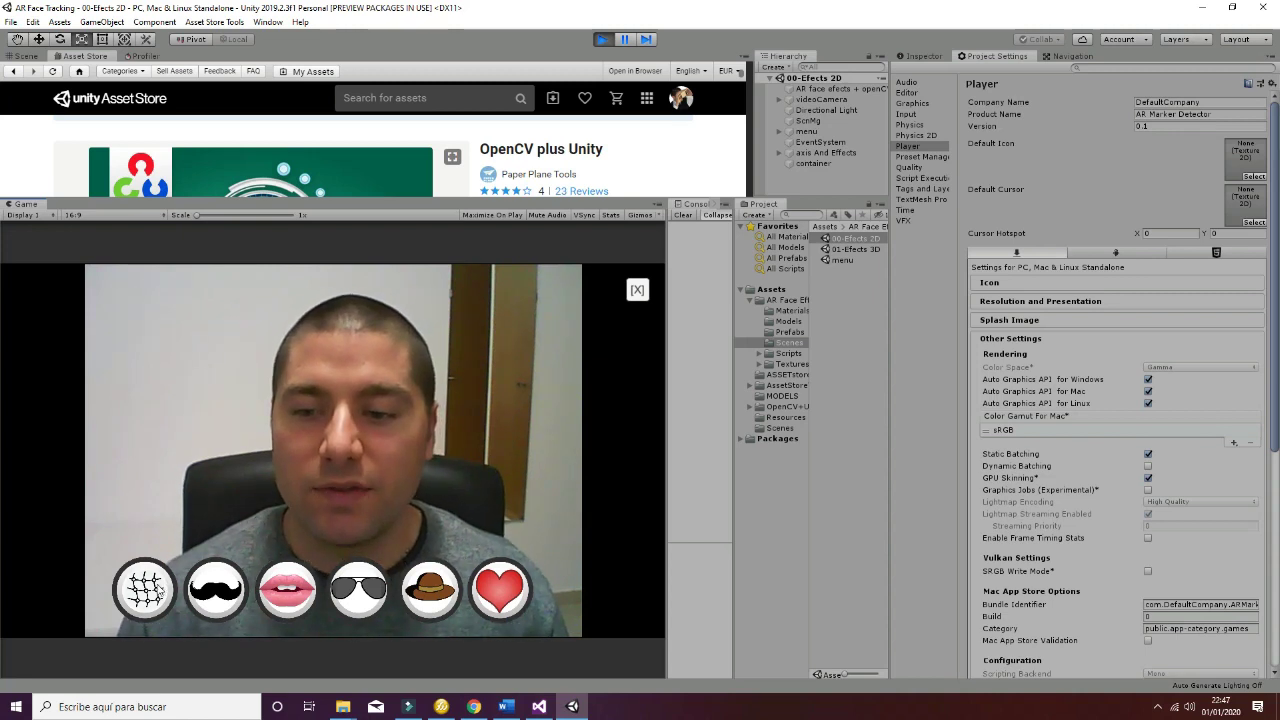
left_click(144, 589)
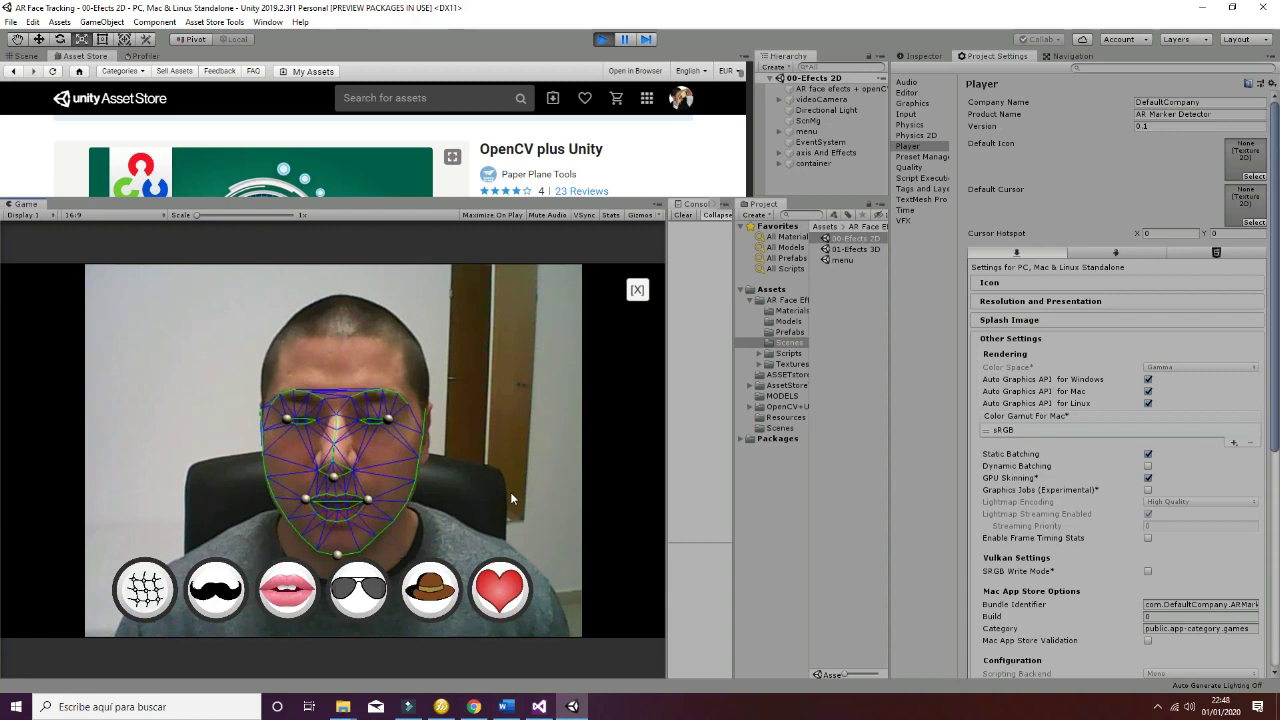
left_click(145, 590)
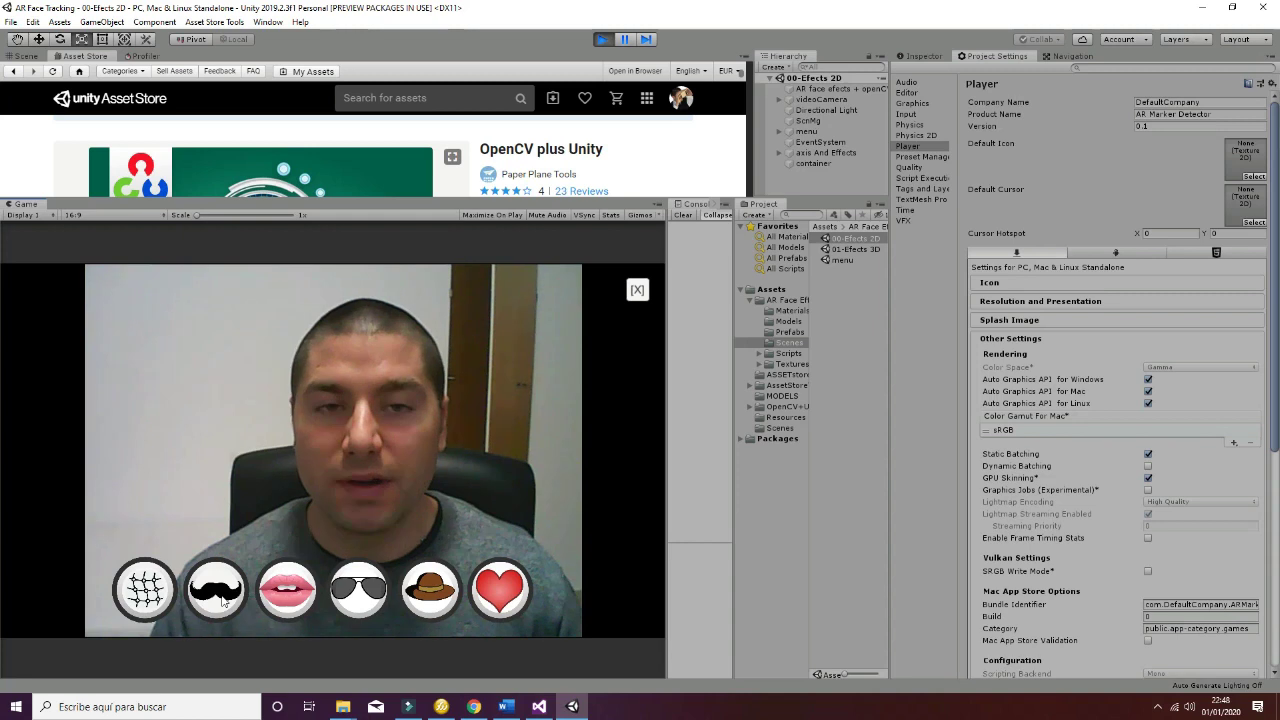
Add the mustache overlay to the tracked webcam face.
left_click(223, 600)
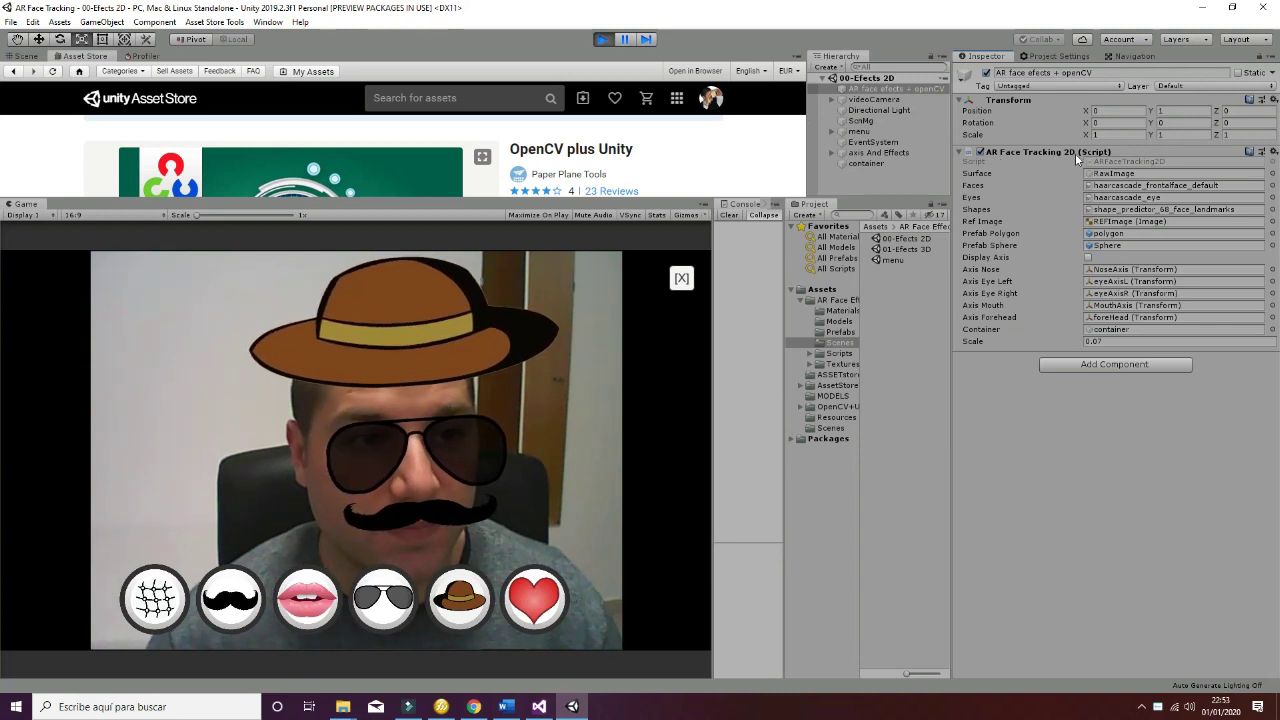
Locate the Surface, Eyes and Shapes assets, select shape_predictor, then find the REFImage object.
left_click(1092, 174)
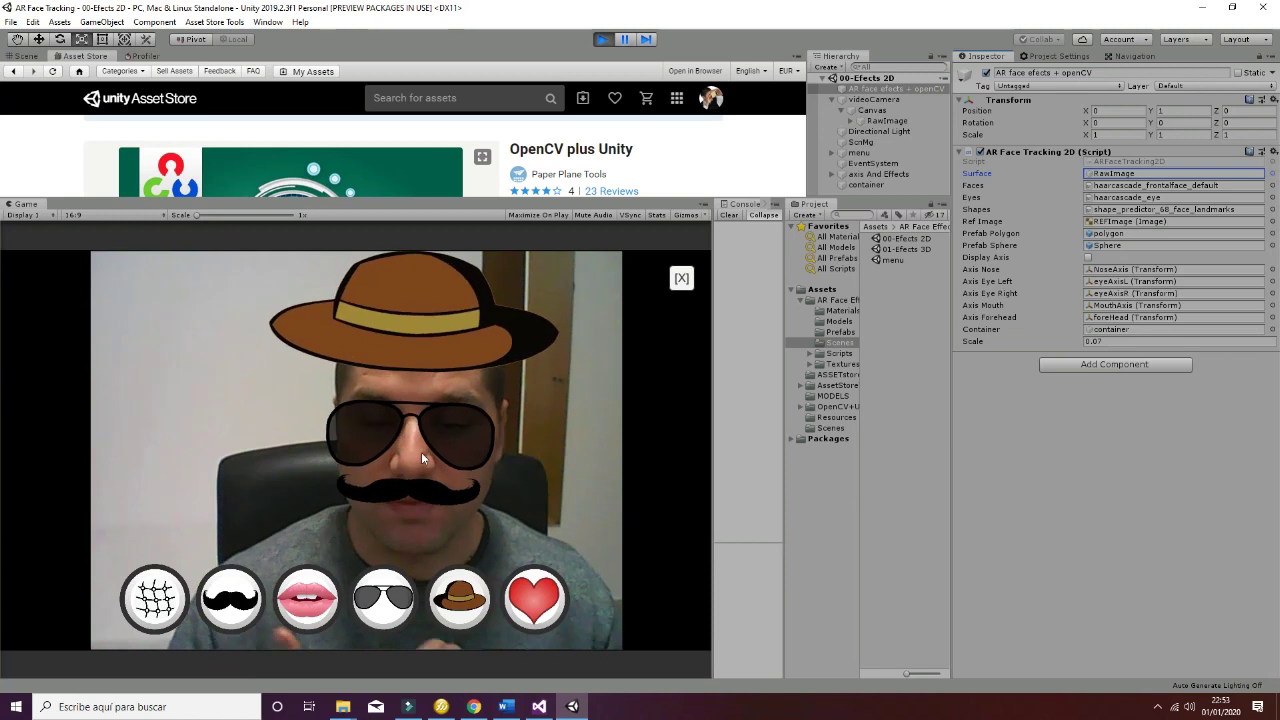
left_click(1120, 197)
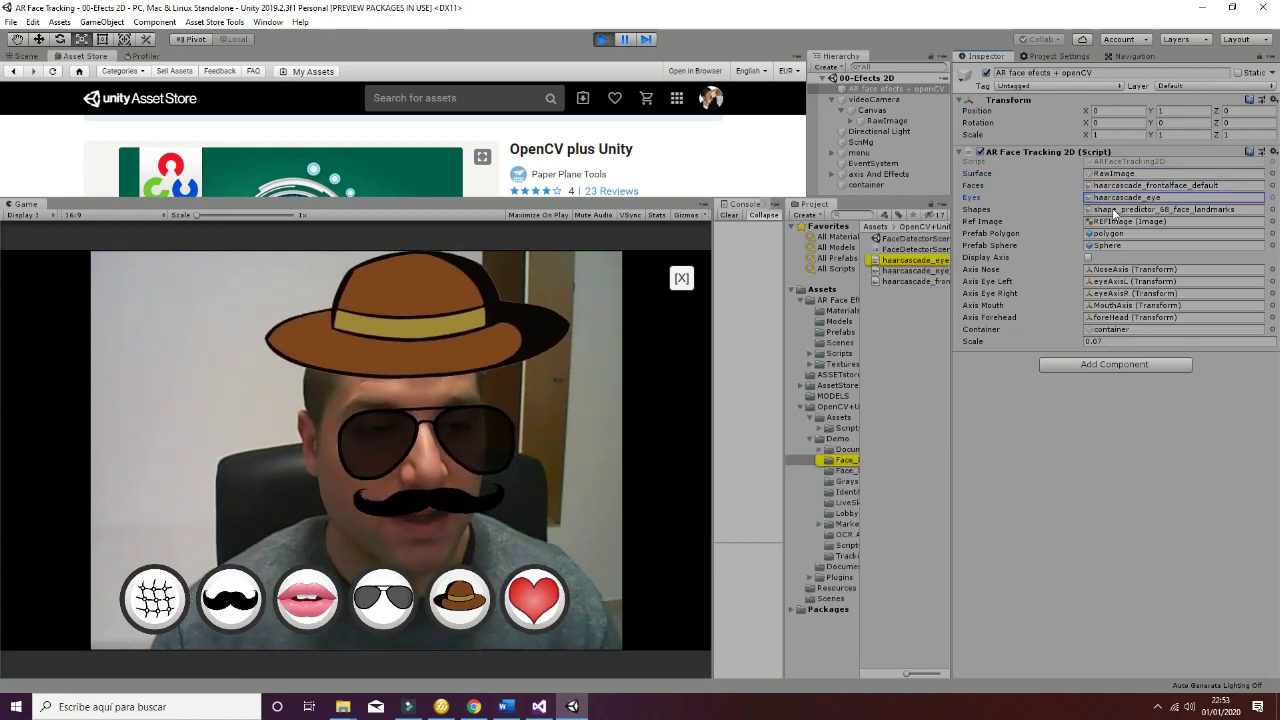
left_click(1113, 210)
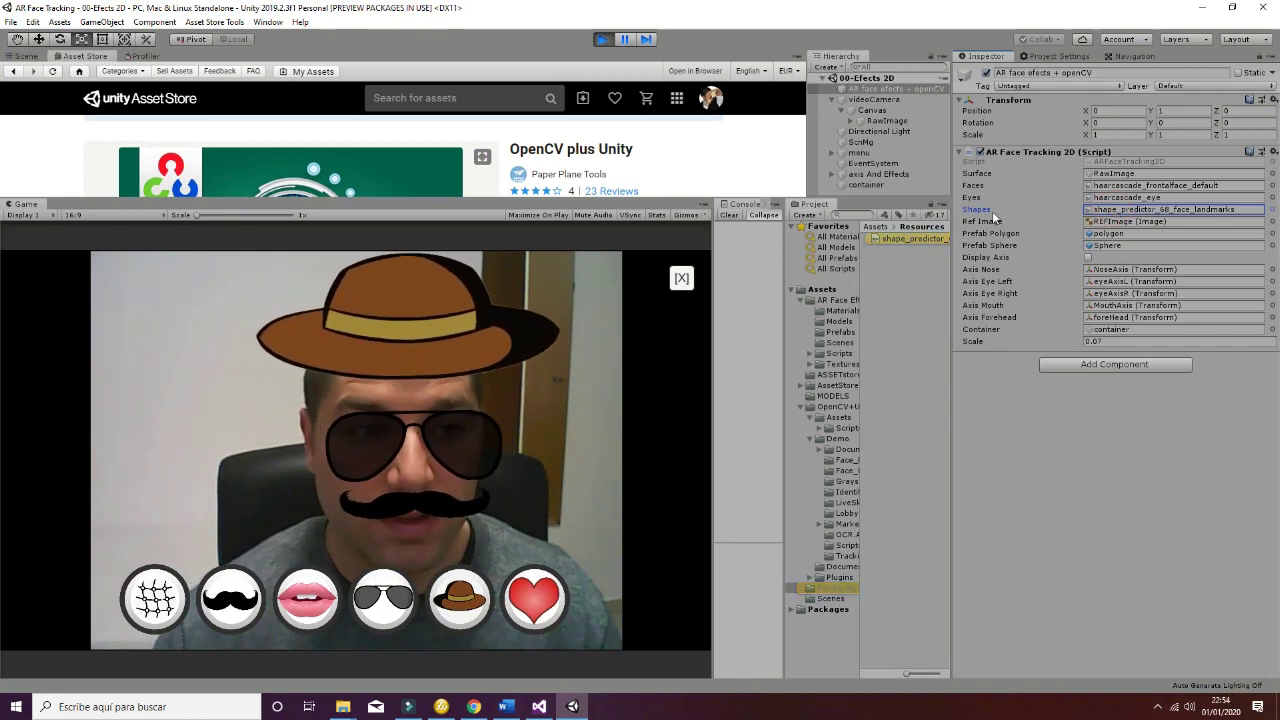
left_click(910, 239)
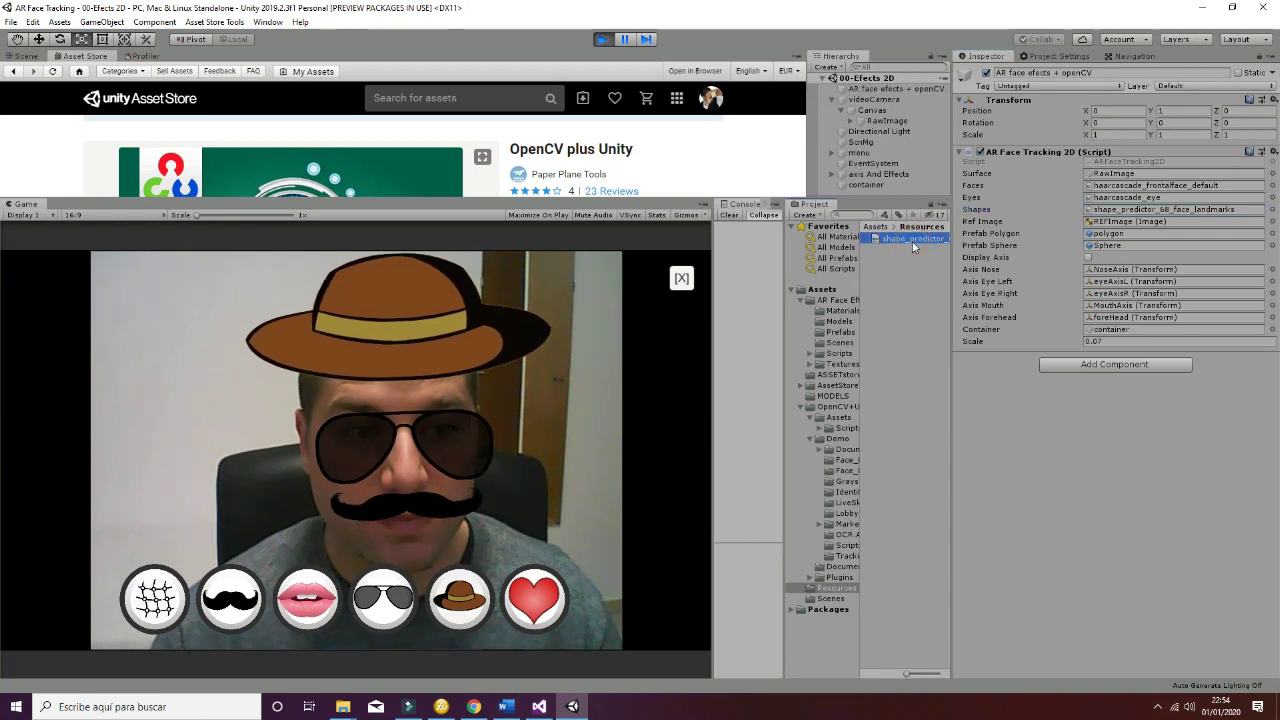
left_click(889, 92)
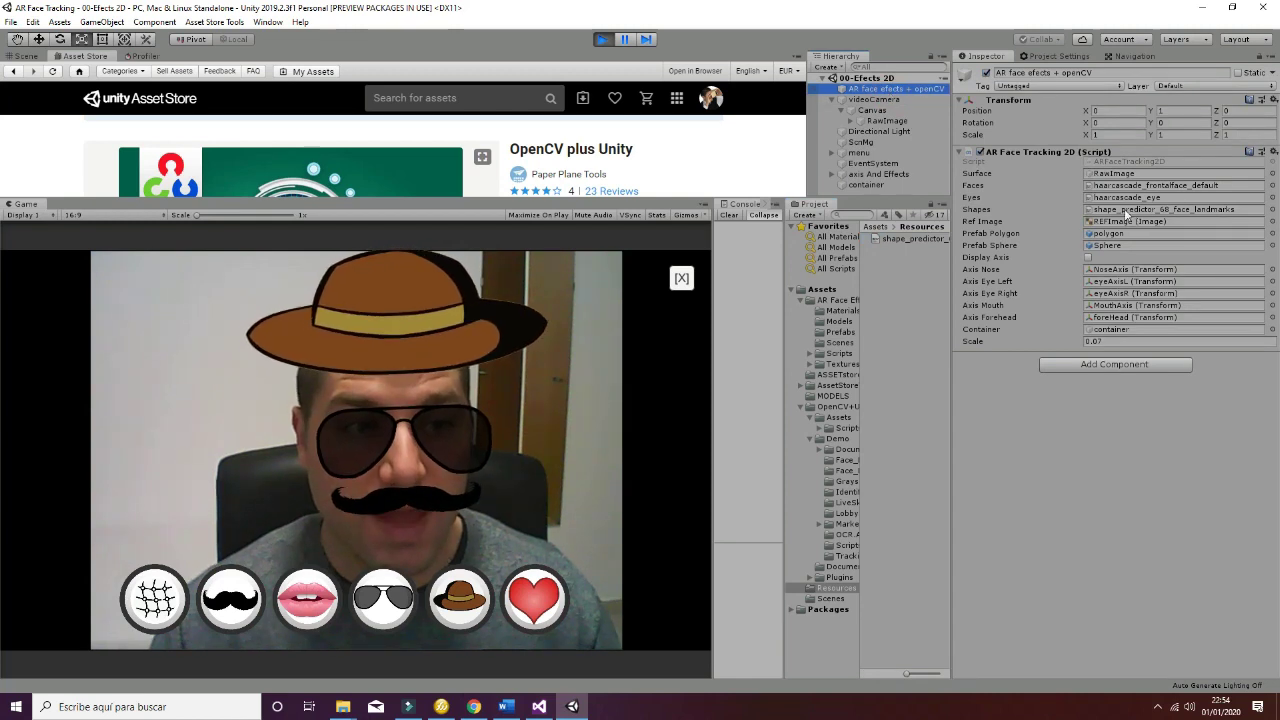
left_click(1108, 222)
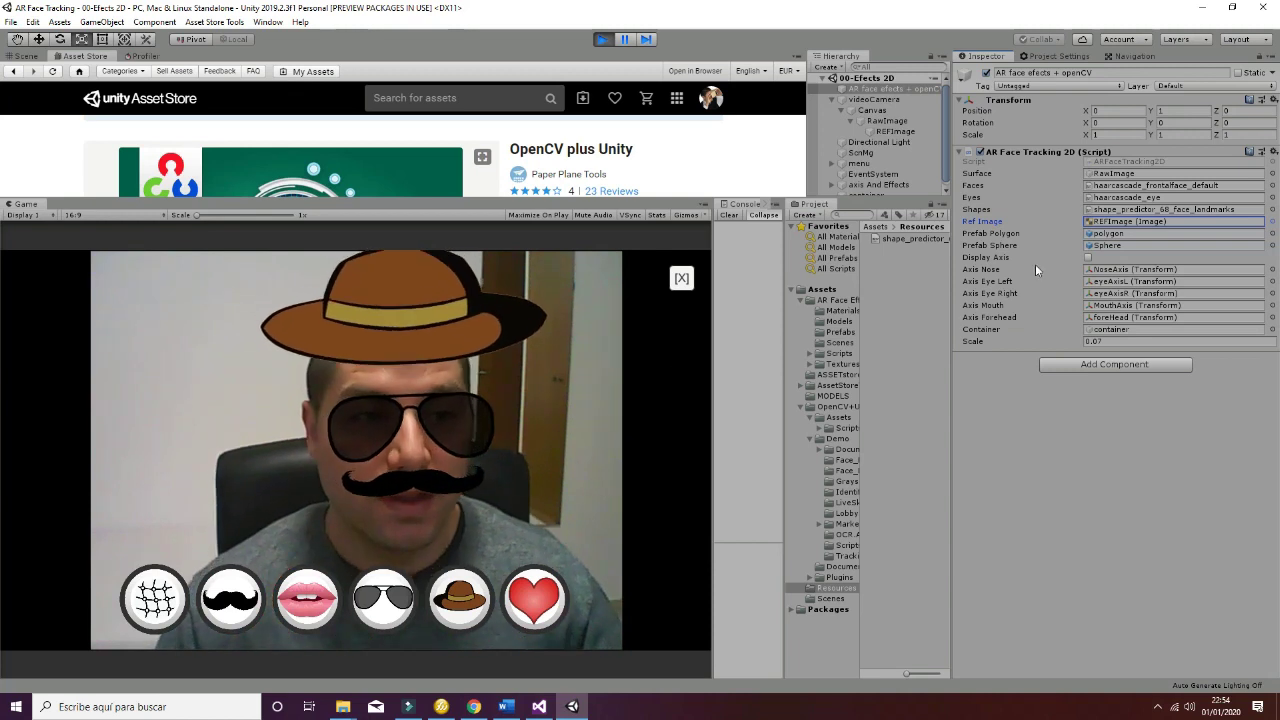
Locate the polygon and Sphere prefabs and toggle the face landmark mesh on and off.
left_click(1125, 234)
left_click(1128, 246)
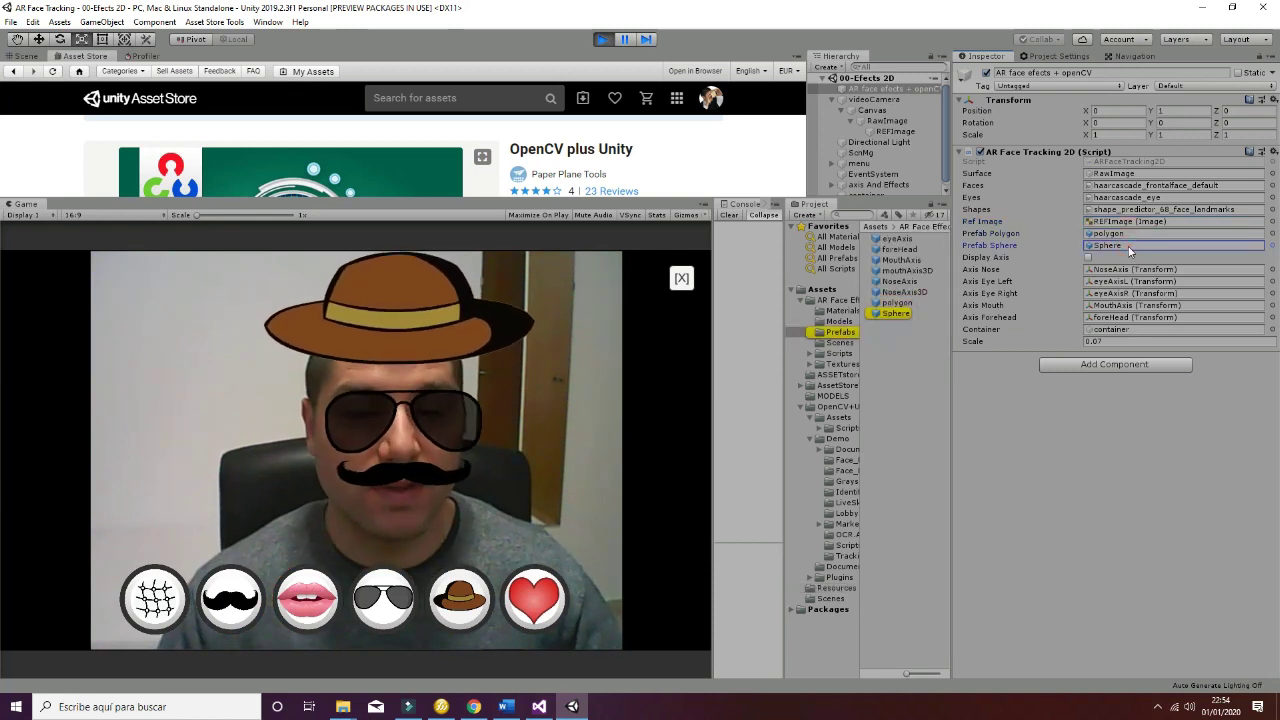
left_click(160, 600)
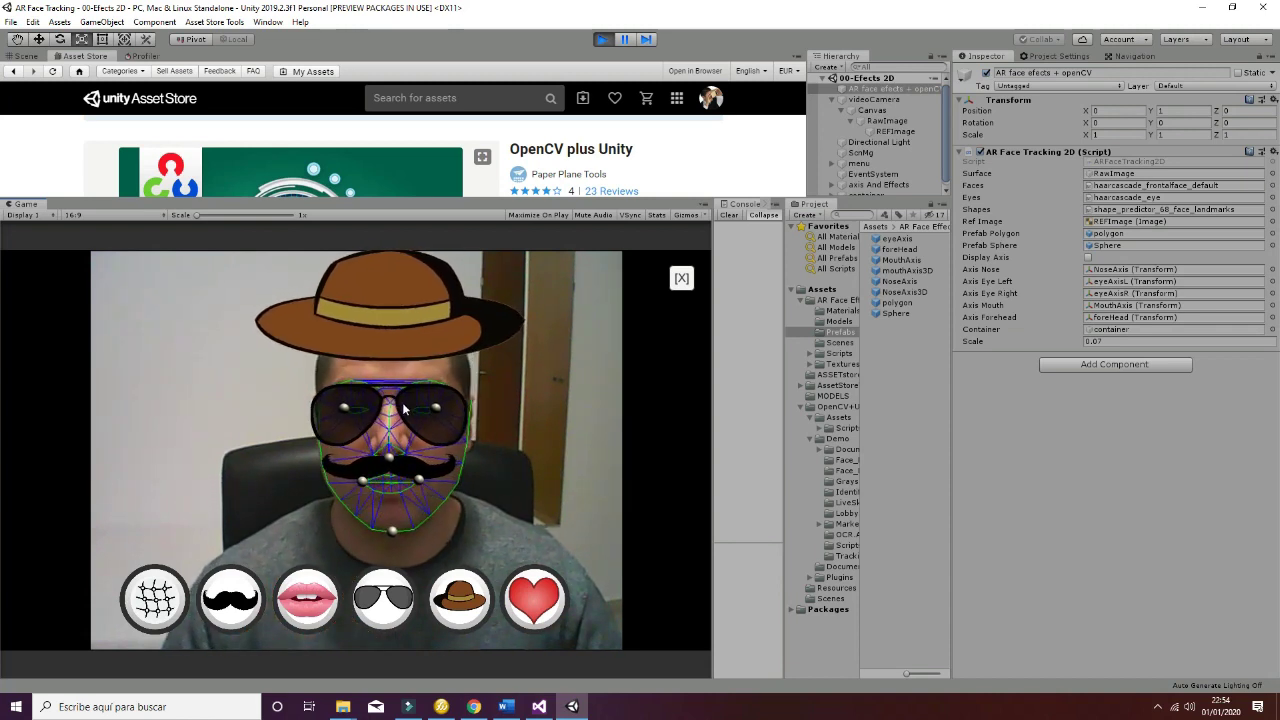
left_click(214, 590)
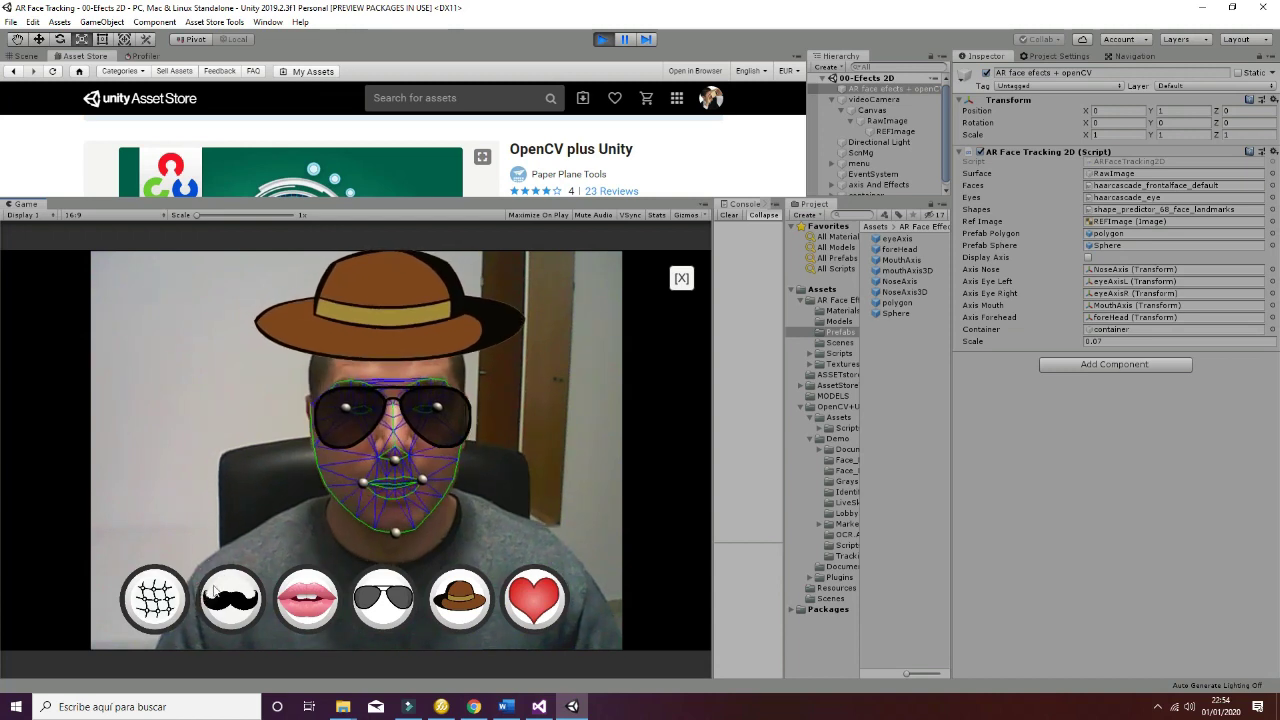
left_click(154, 598)
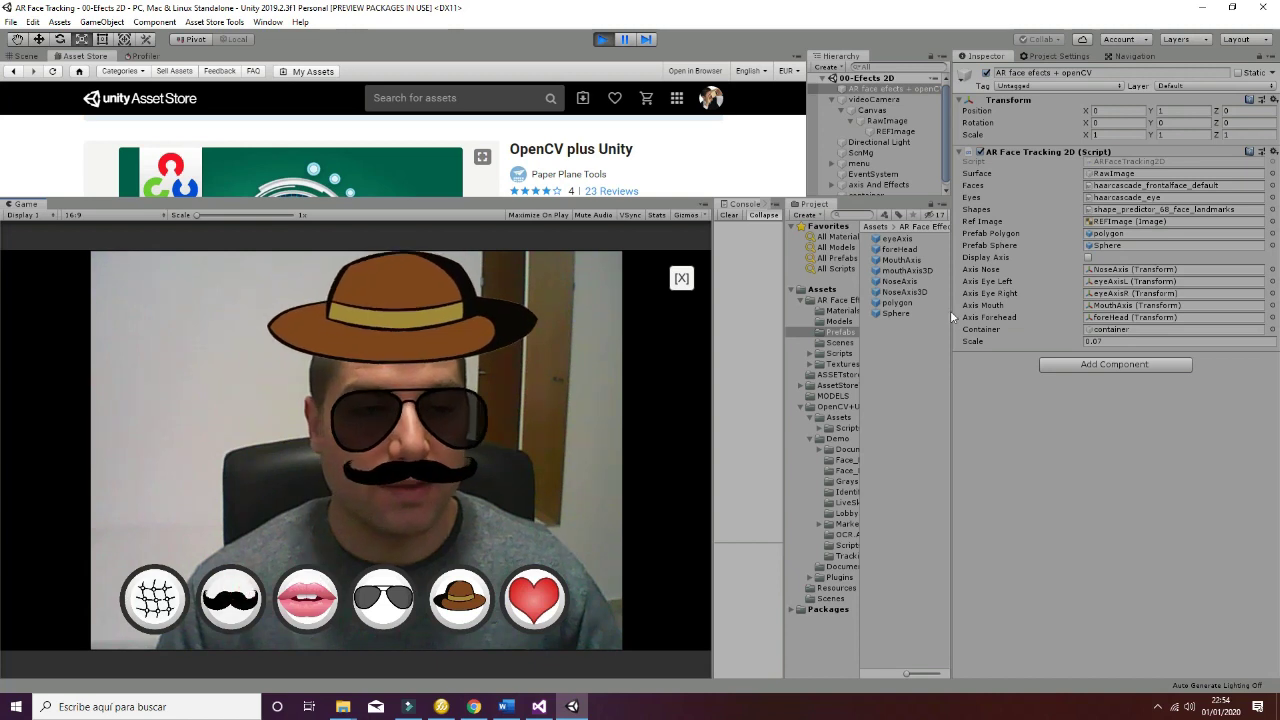
Locate the NoseAxis, eyeAxisL, eyeAxisR, MouthAxis and foreHead objects, collapse videoCamera, and toggle the mesh again.
left_click(1114, 271)
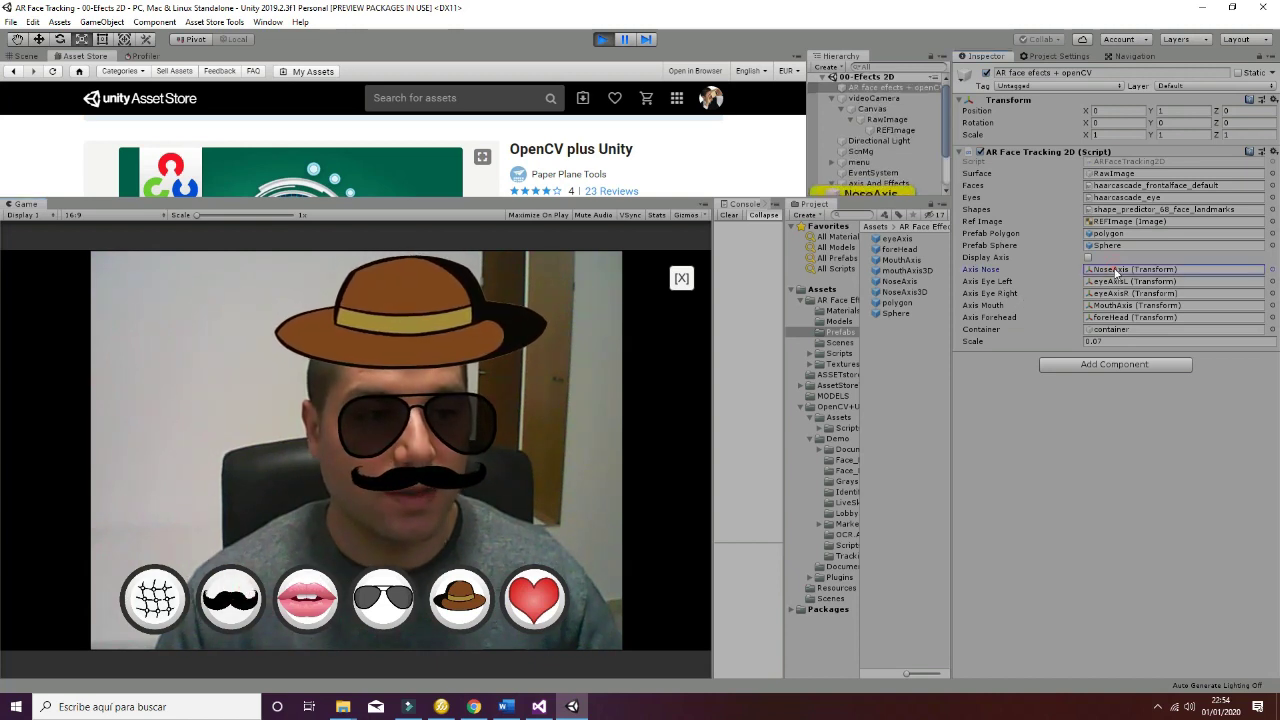
left_click(1114, 282)
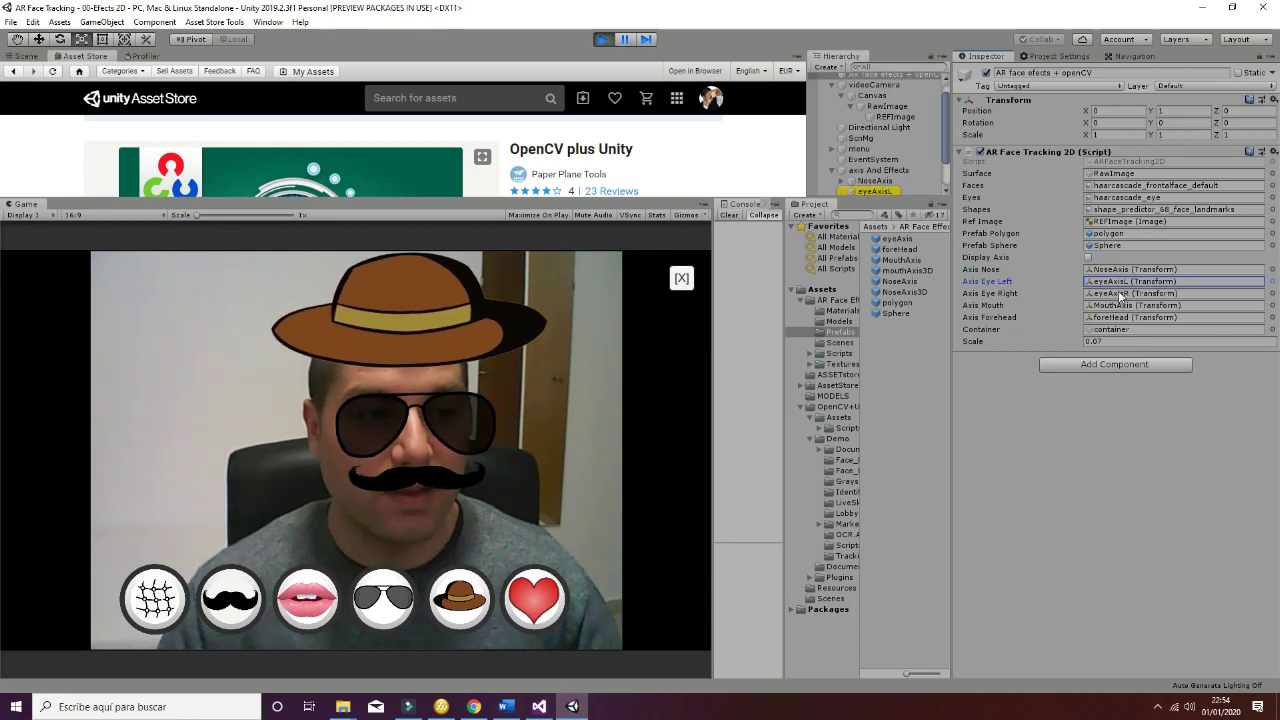
left_click(1120, 294)
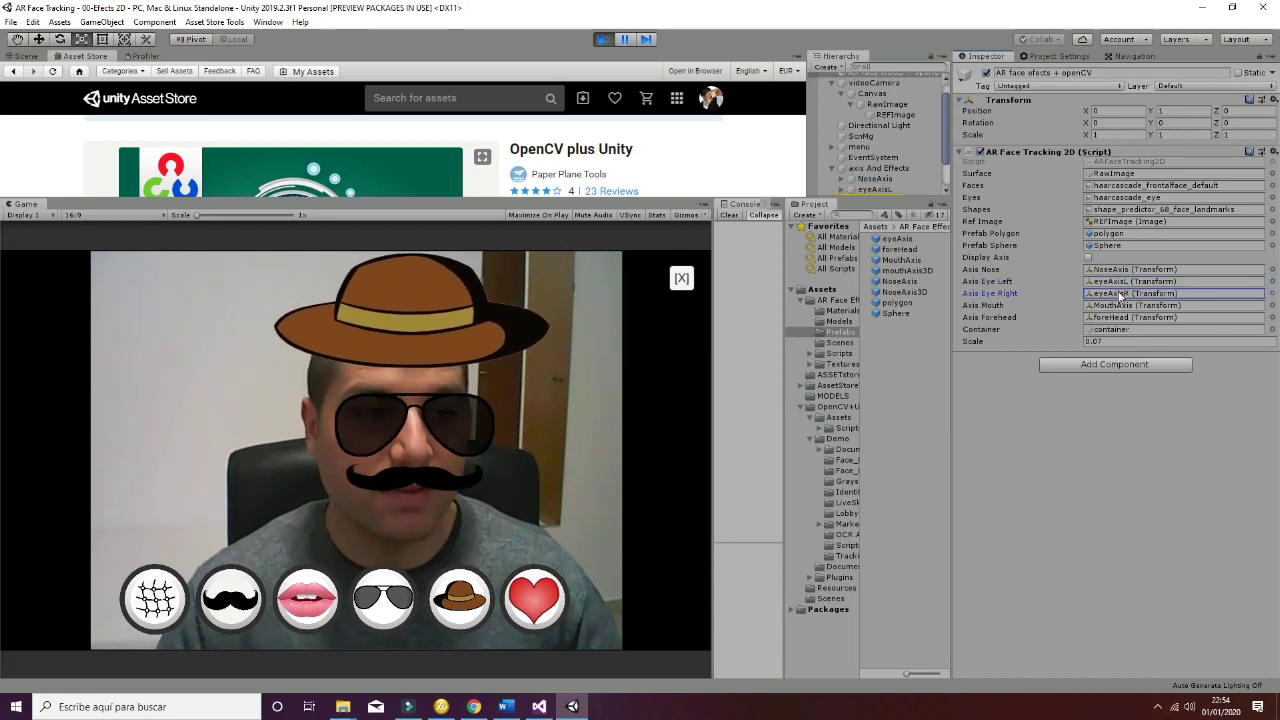
left_click(1122, 306)
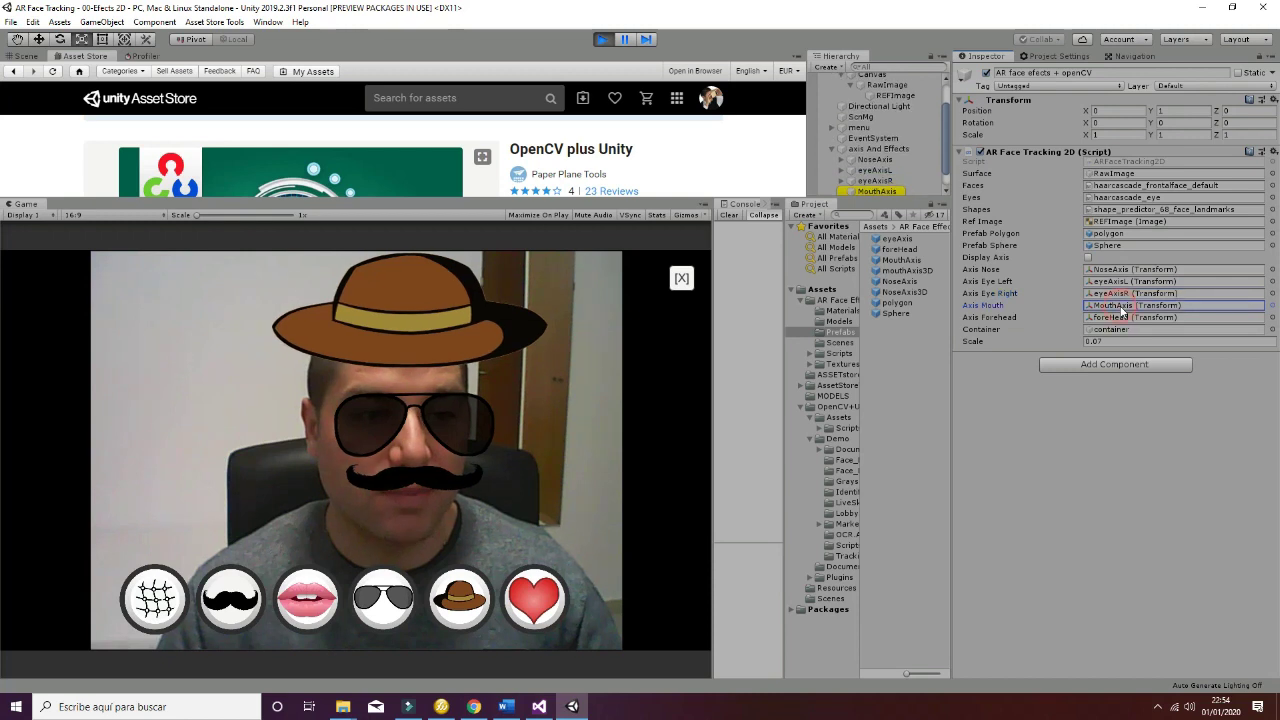
left_click(1121, 318)
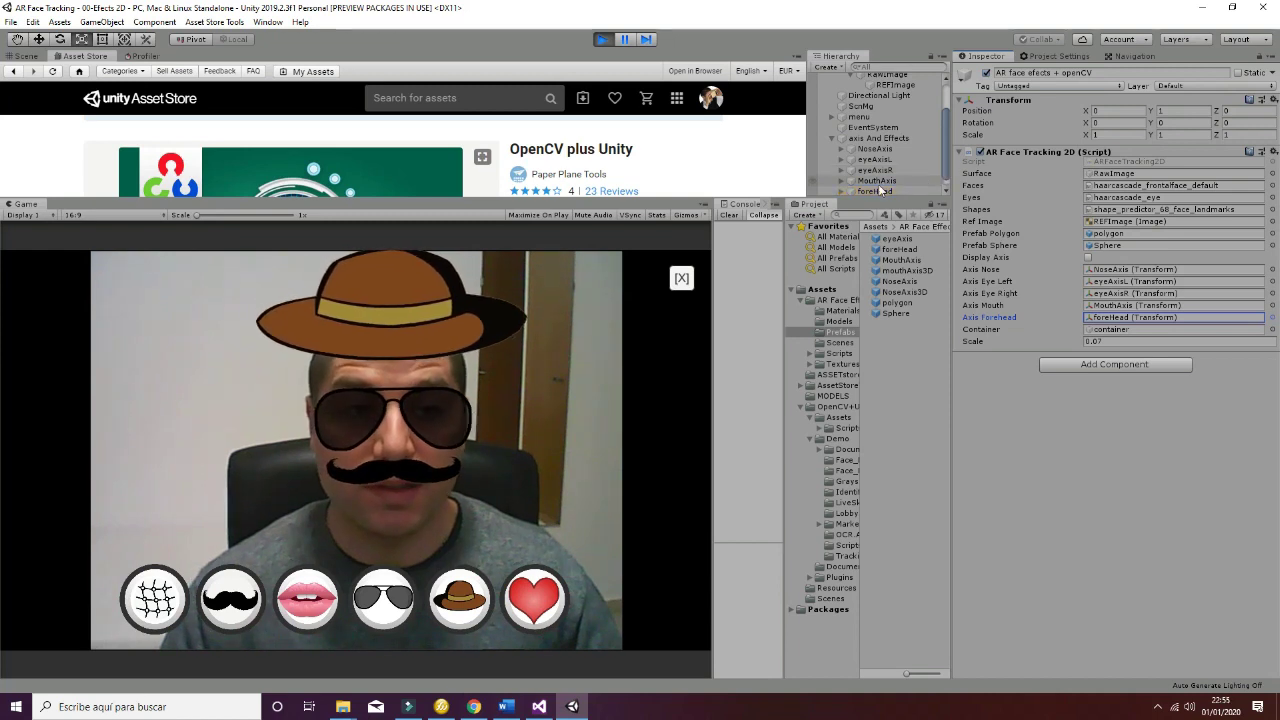
scroll(878, 184, "up", 2)
left_click(834, 93)
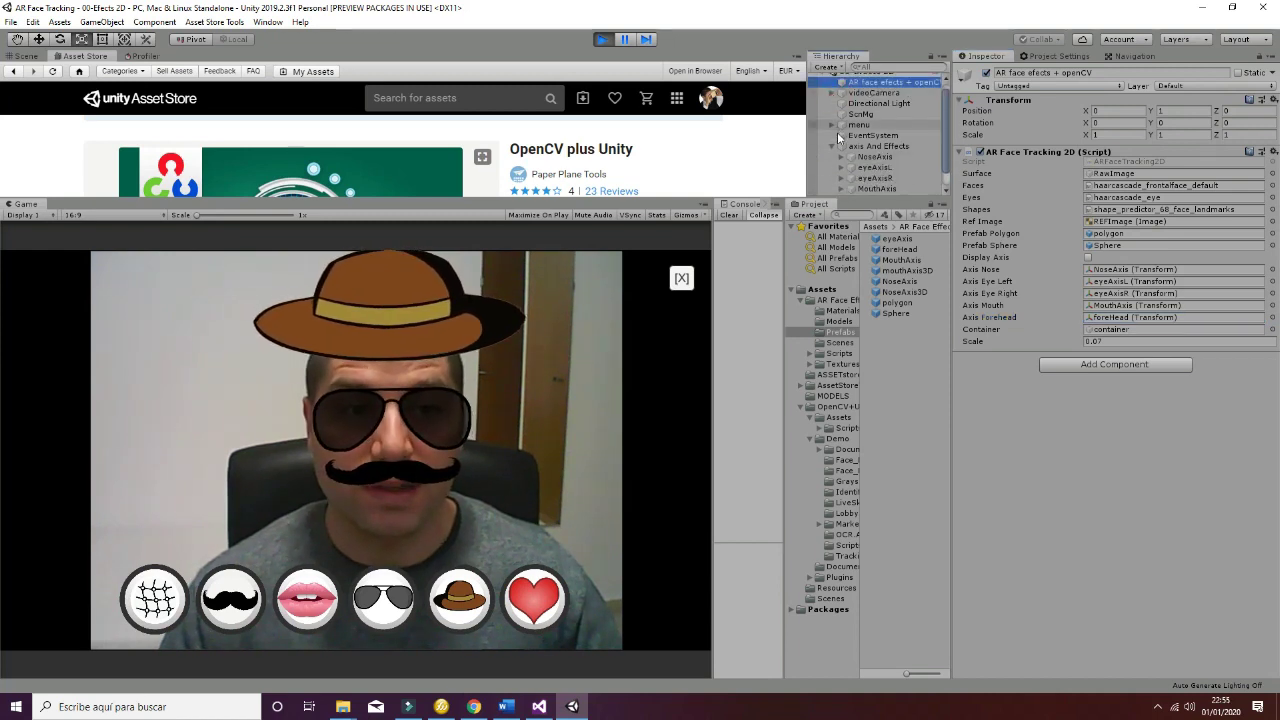
scroll(840, 150, "down", 1)
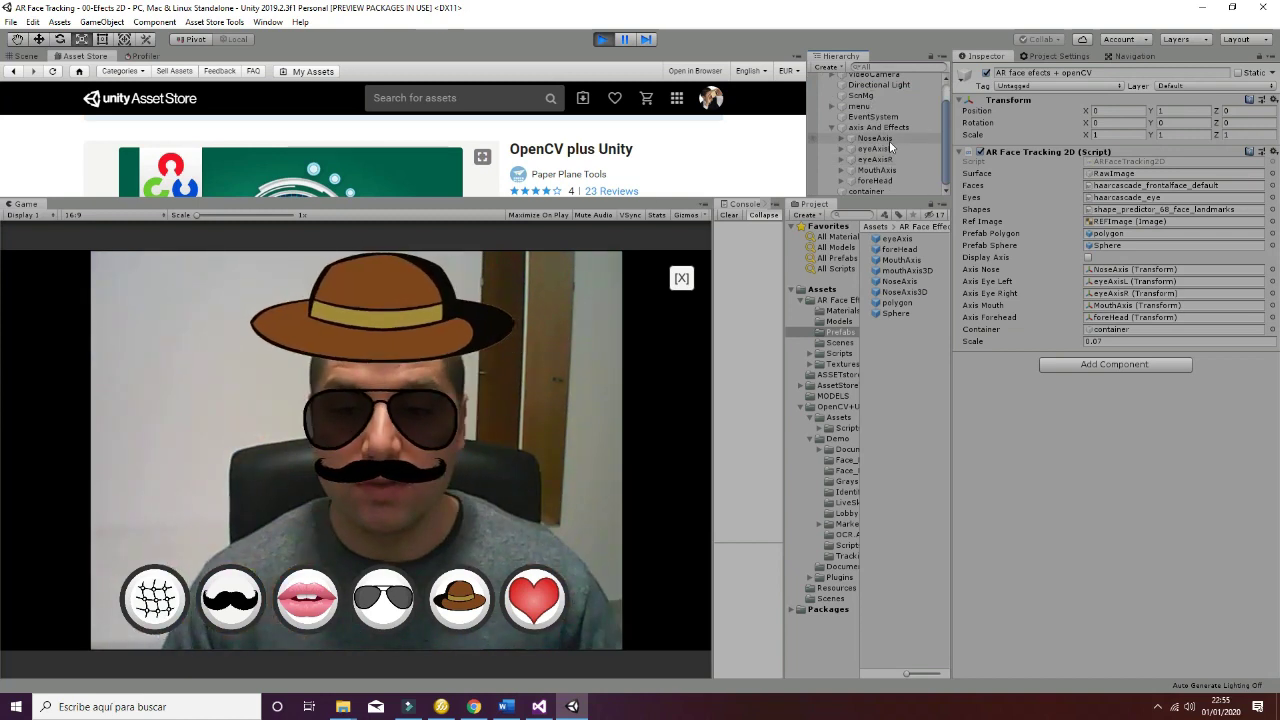
left_click(168, 594)
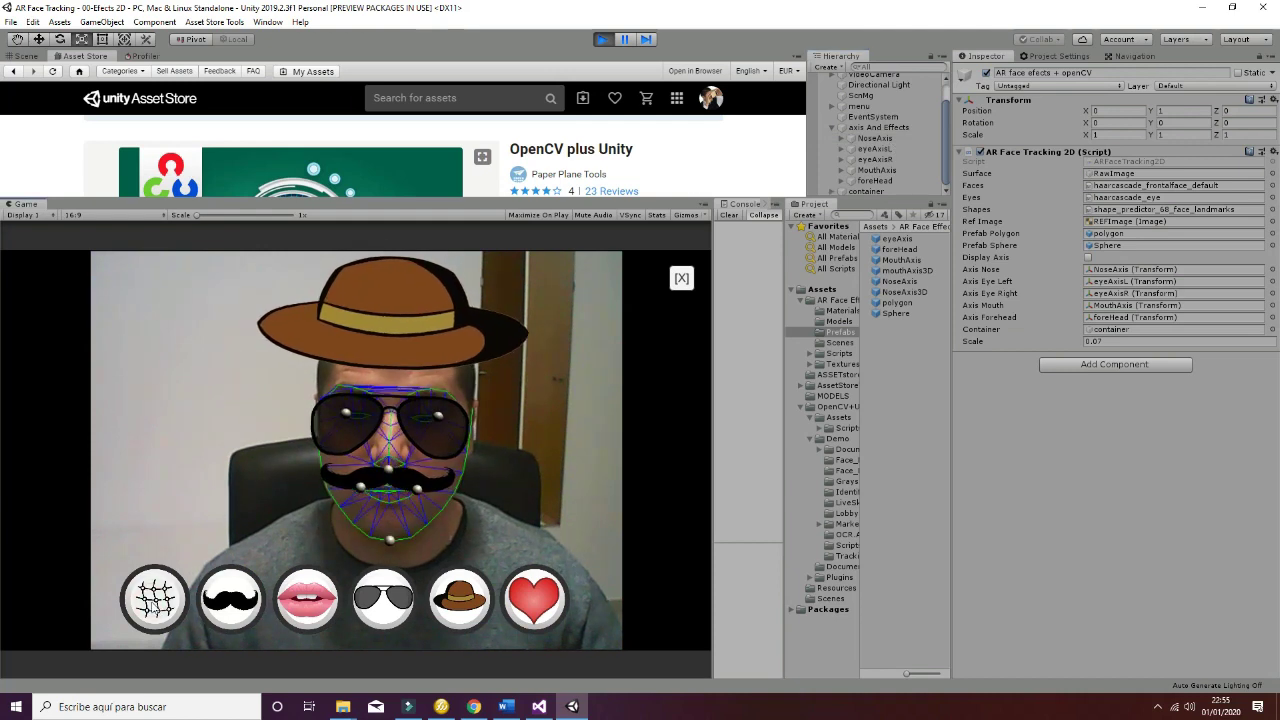
left_click(155, 598)
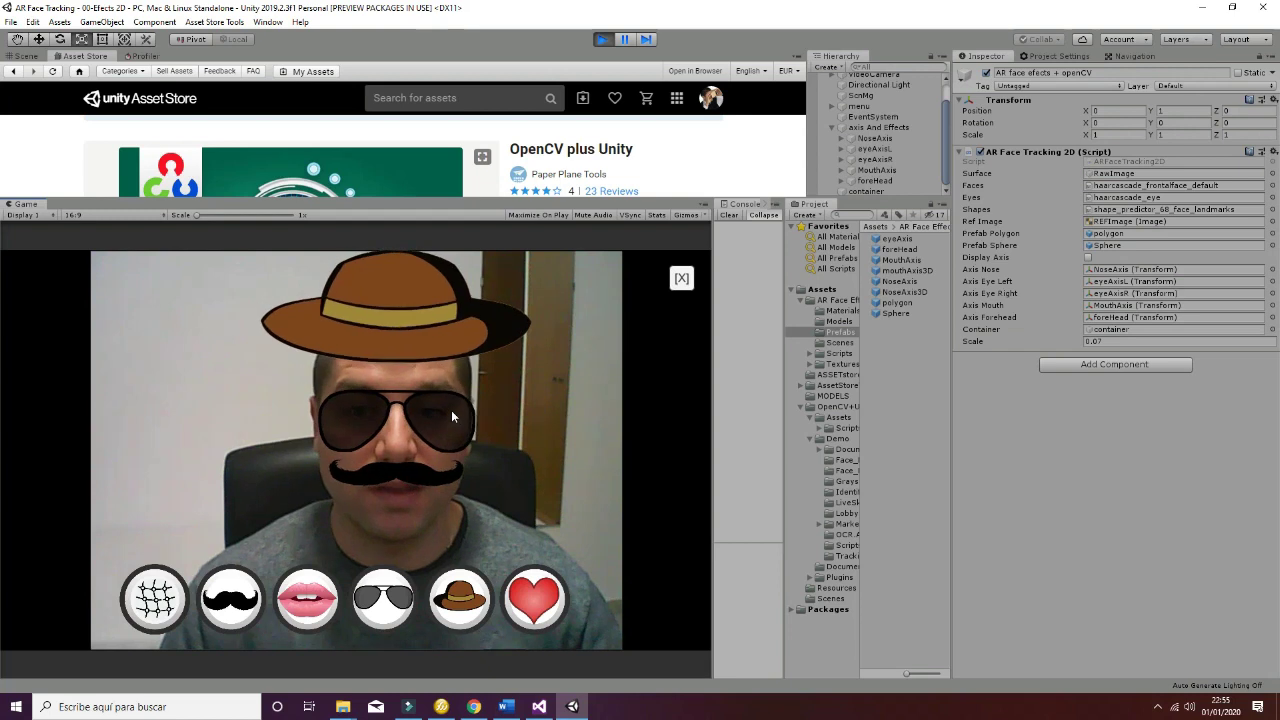
Expand NoseAxis, apply the 5_mesh sprite to the face image, then restore the glasses2D sprite.
left_click(840, 137)
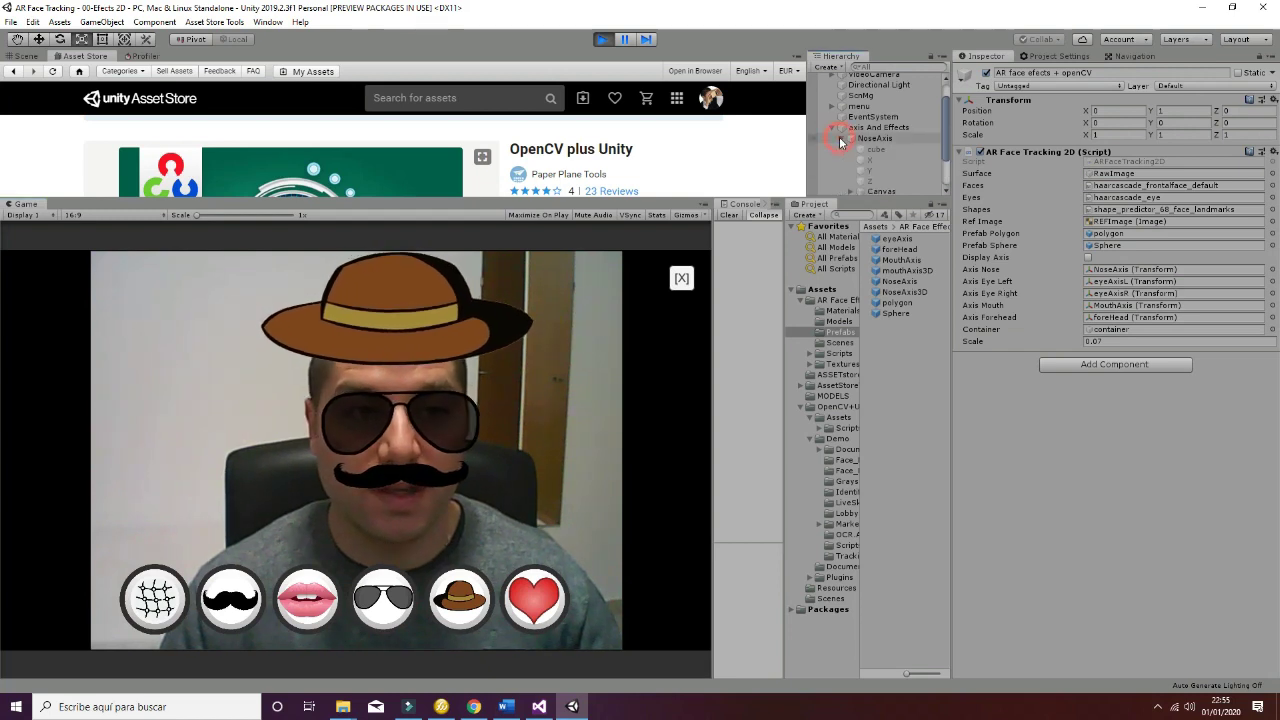
scroll(855, 155, "down", 3)
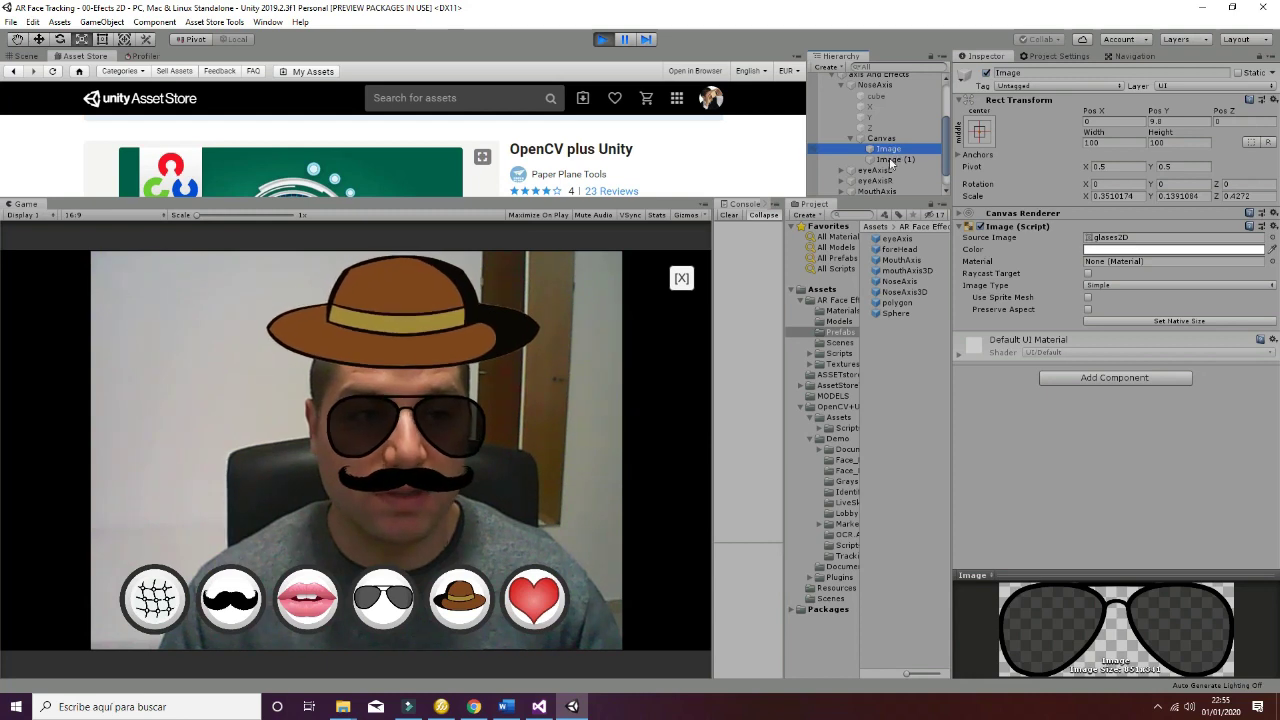
left_click(1270, 238)
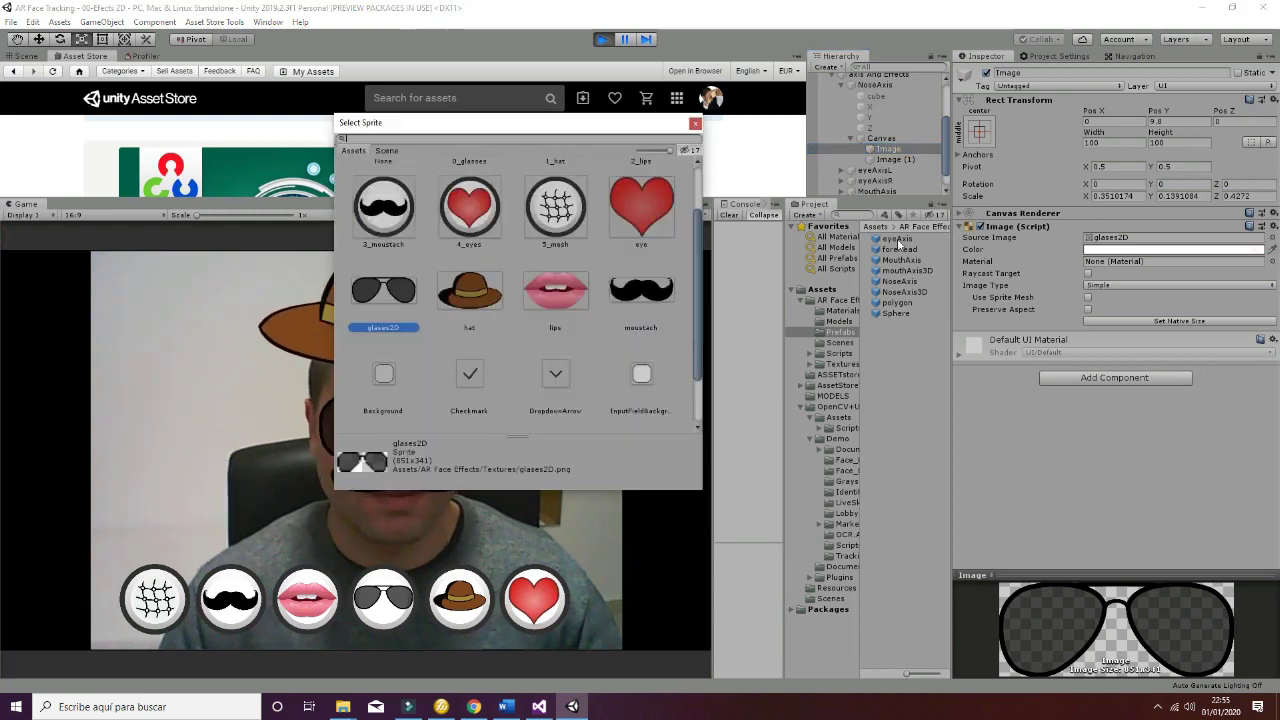
scroll(574, 306, "down", 2)
scroll(574, 306, "up", 4)
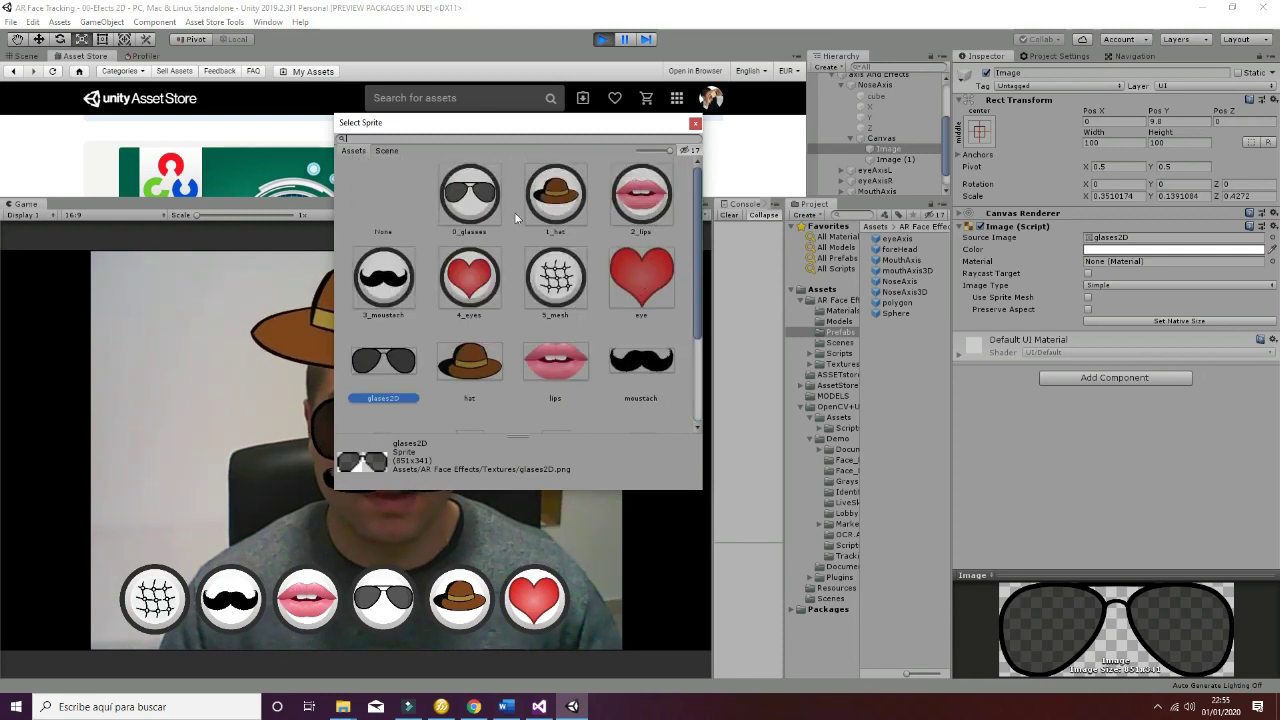
double_click(584, 294)
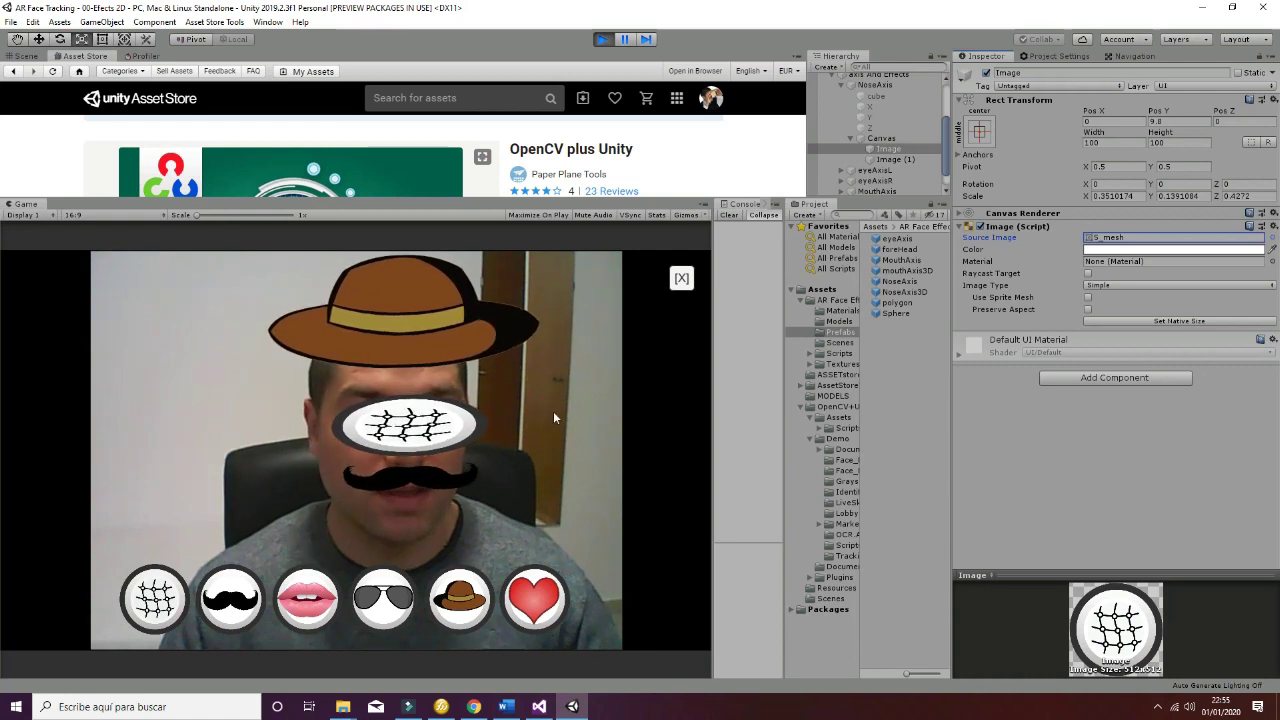
left_click(1272, 237)
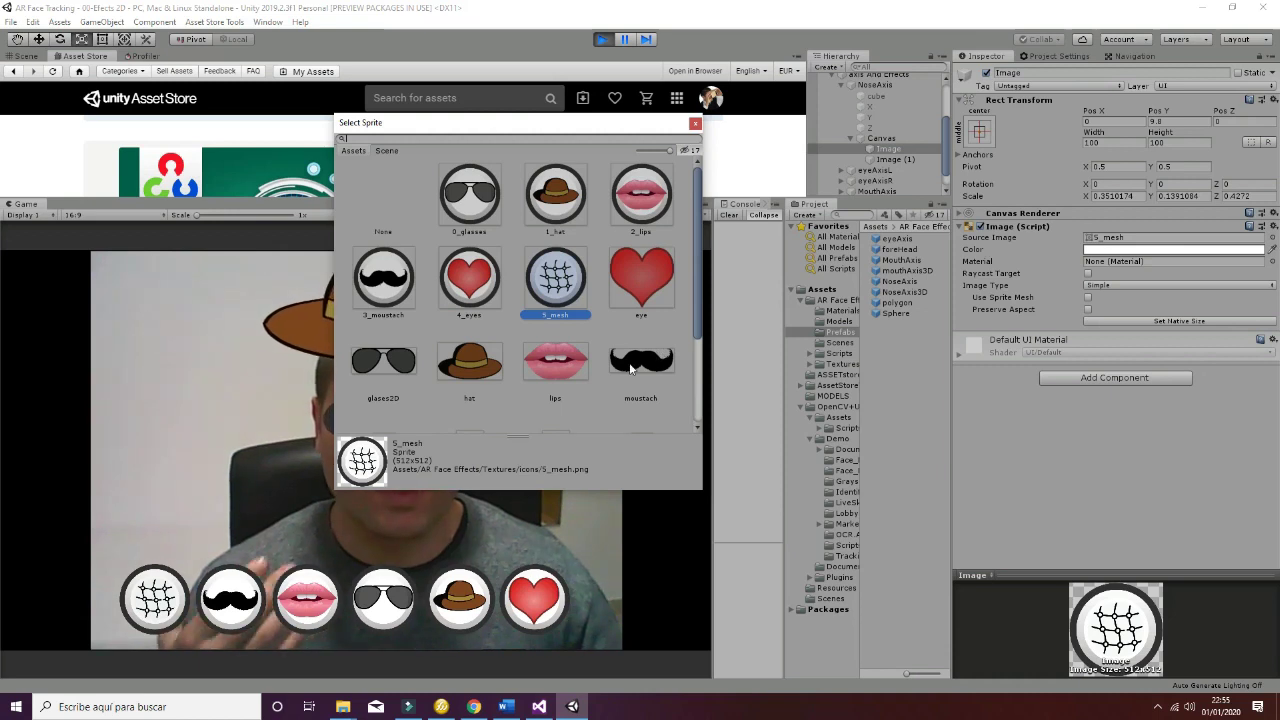
double_click(382, 363)
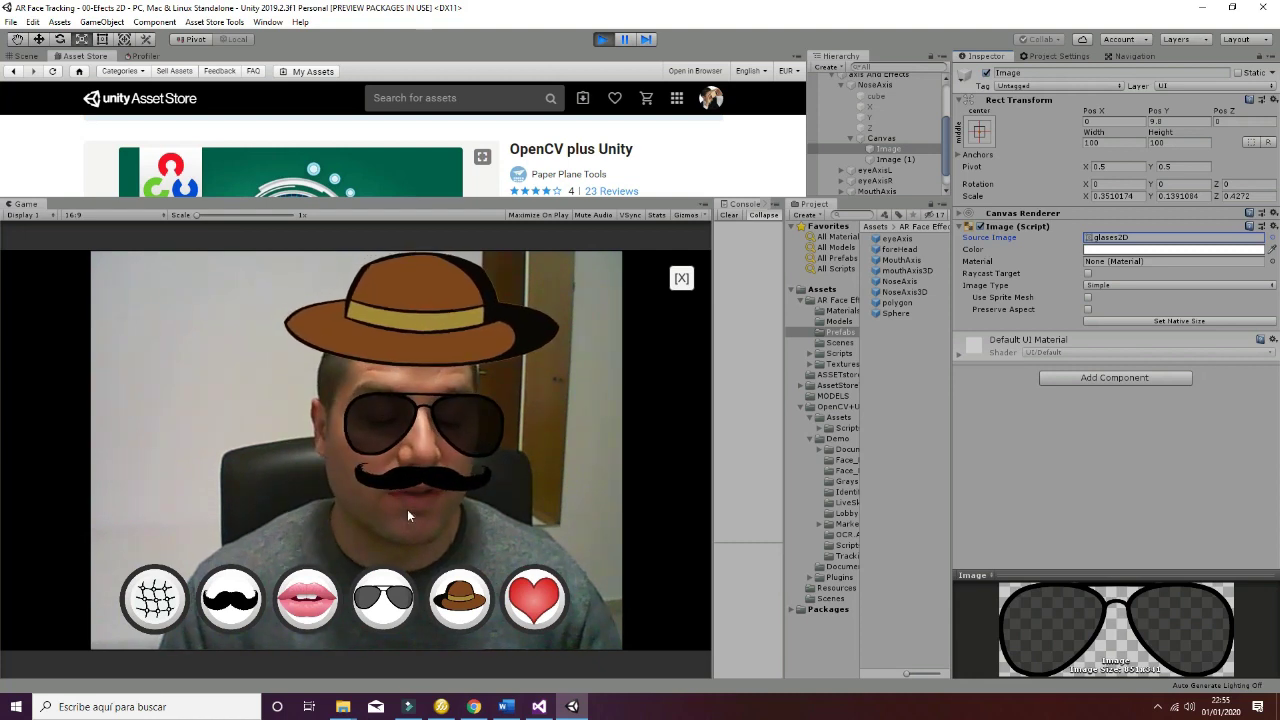
left_click(846, 138)
left_click(886, 145)
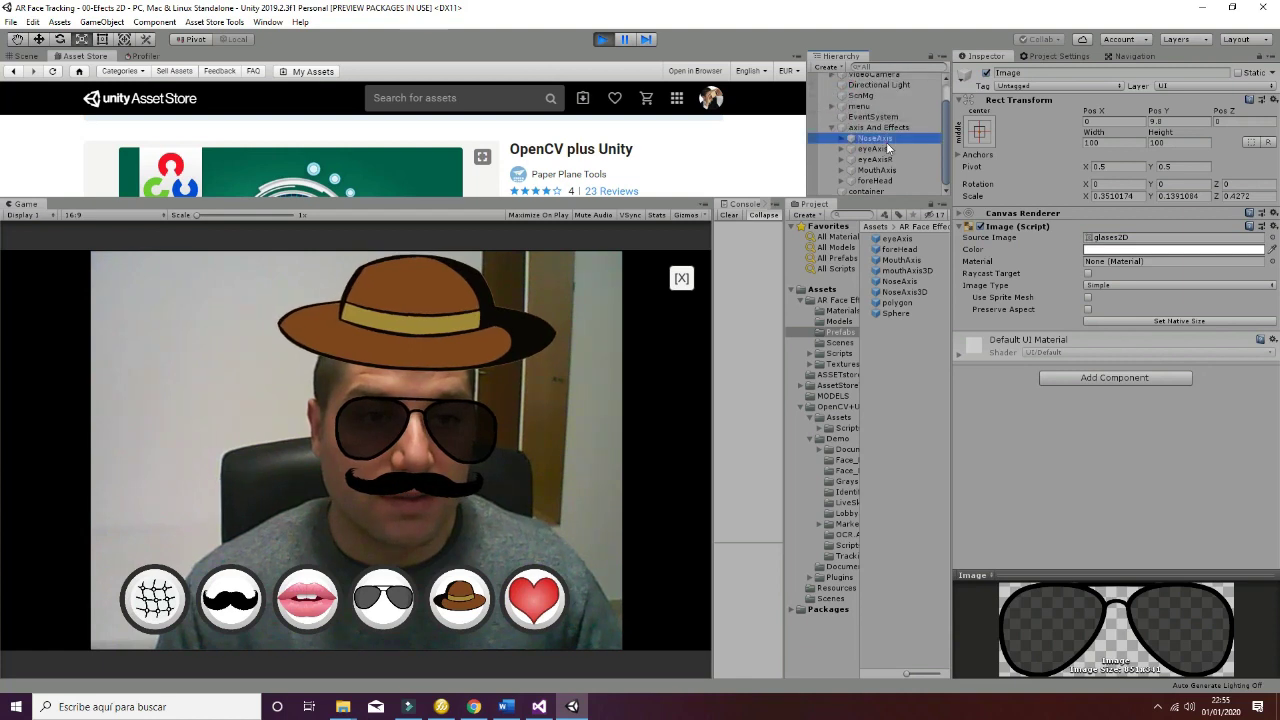
left_click(886, 159)
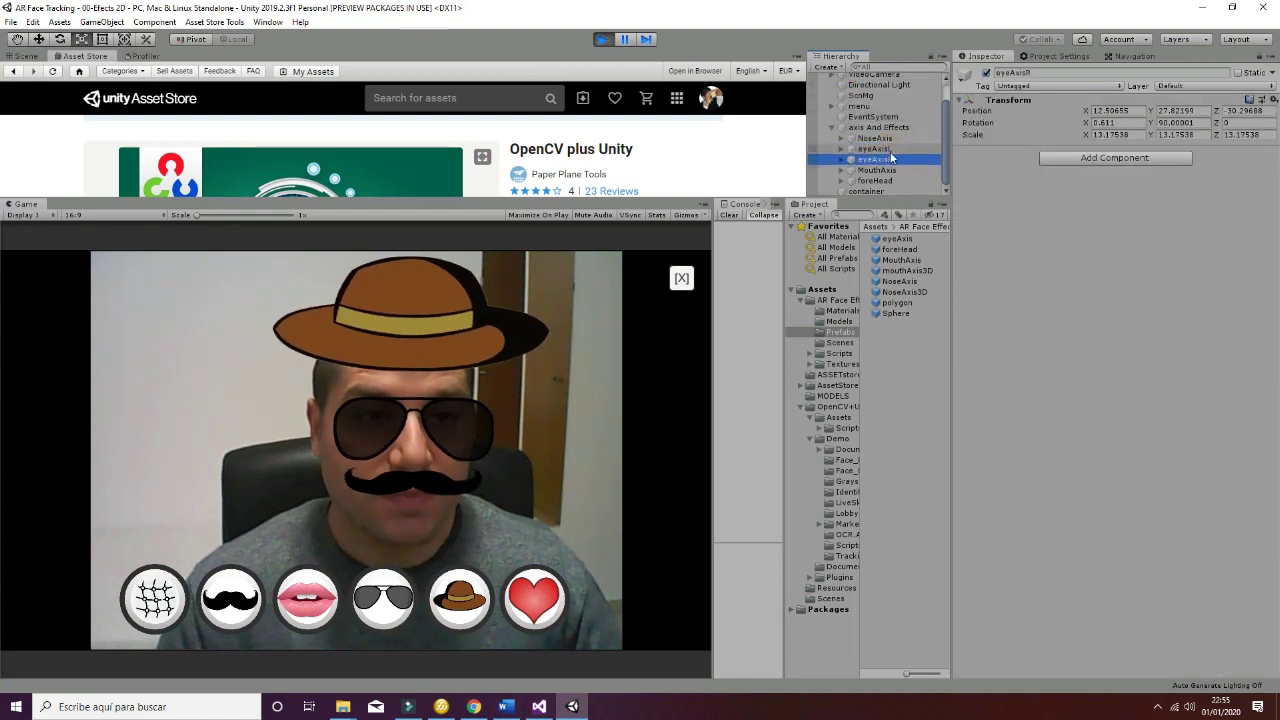
left_click(893, 179)
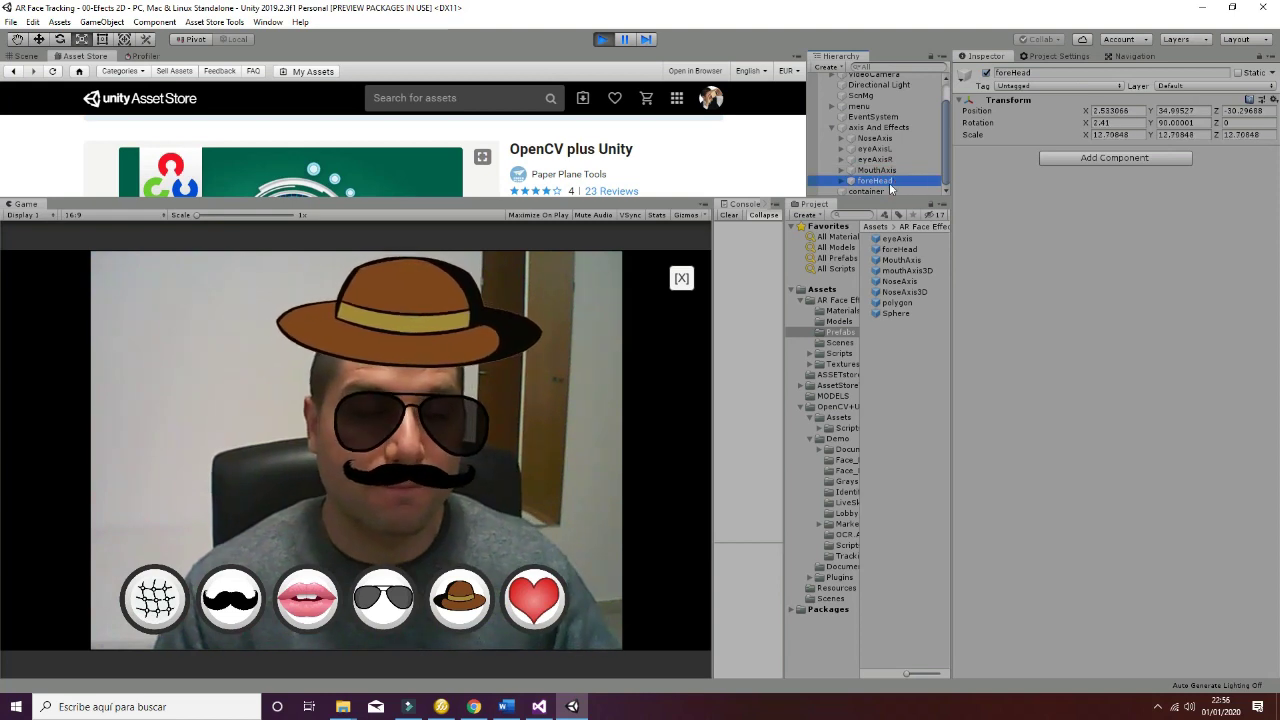
left_click(831, 128)
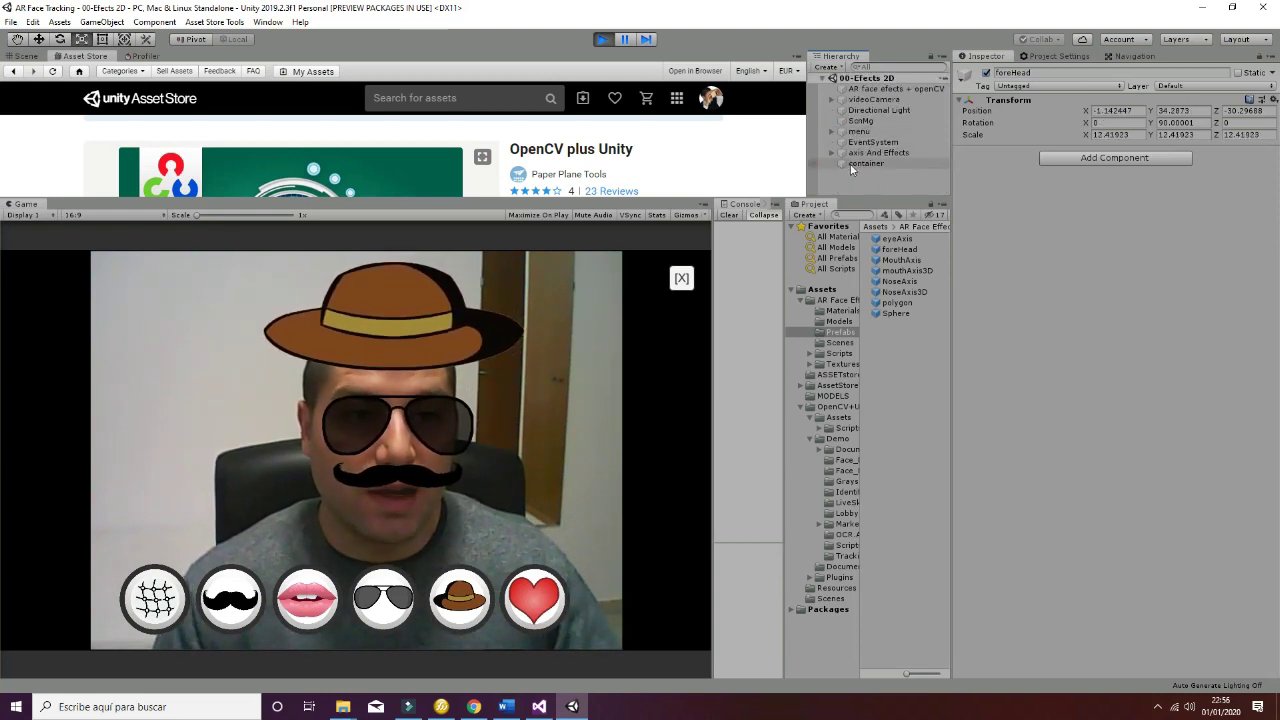
left_click(851, 166)
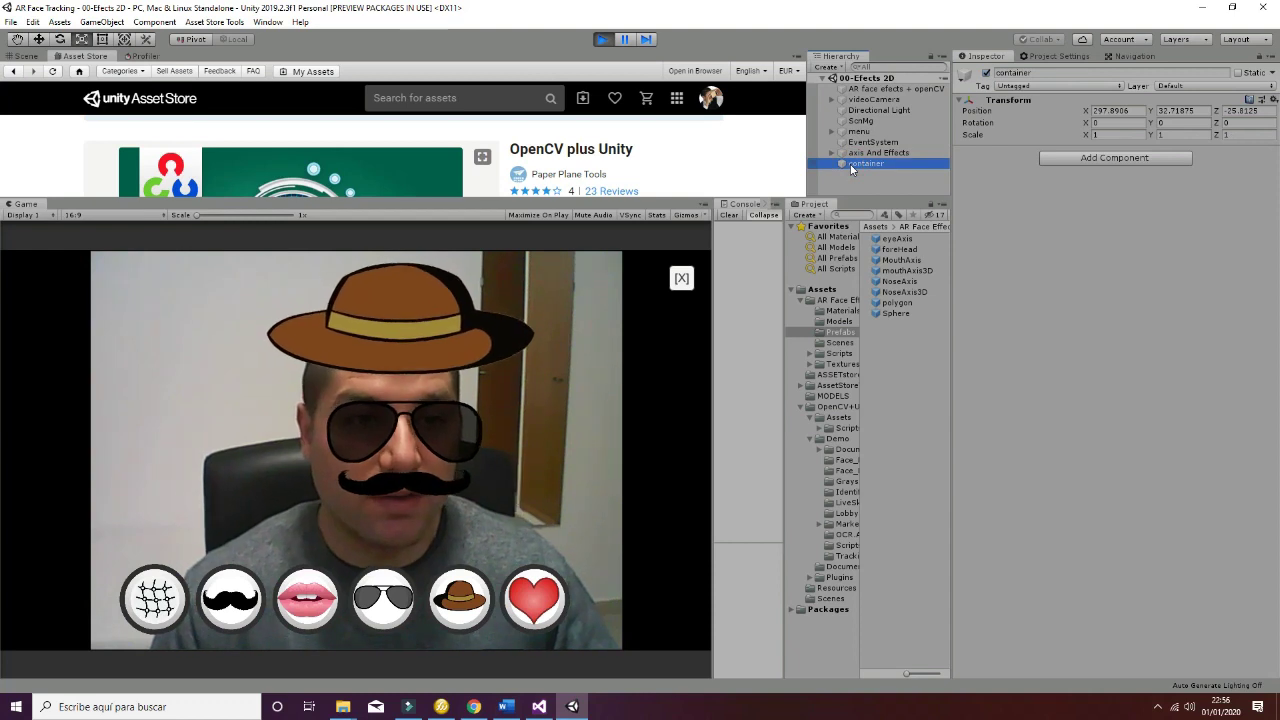
left_click(154, 598)
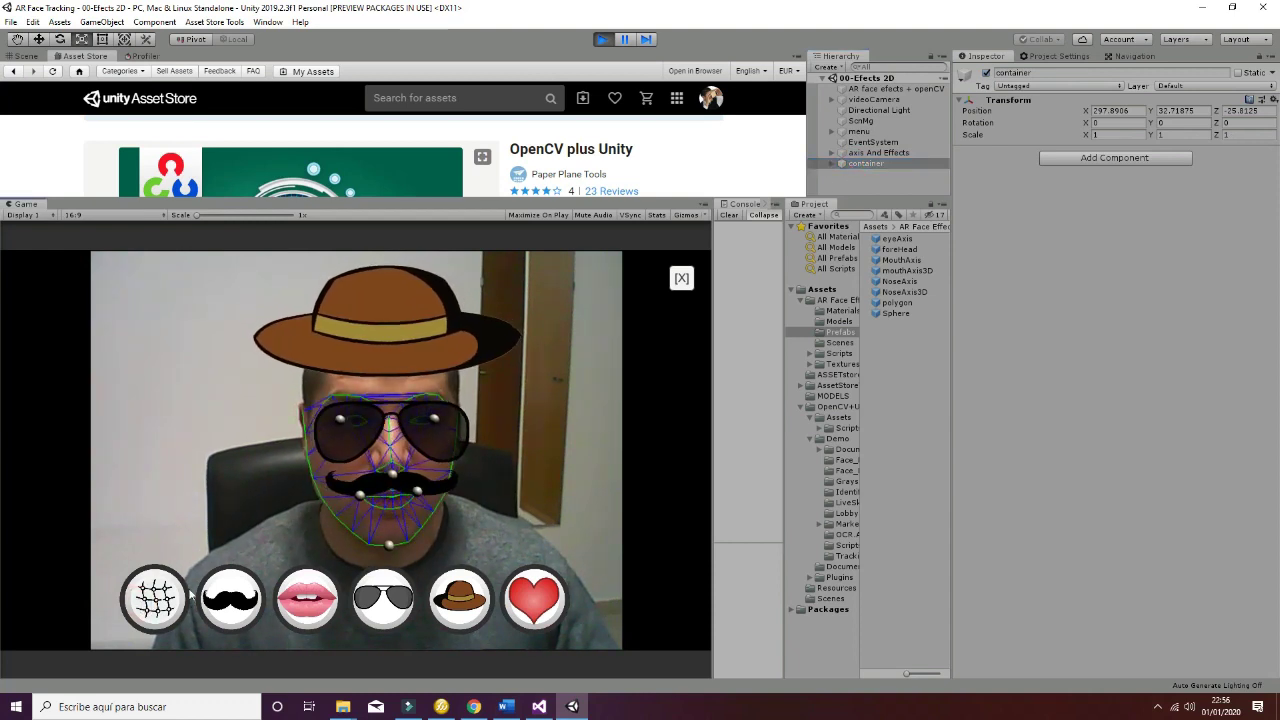
left_click(831, 162)
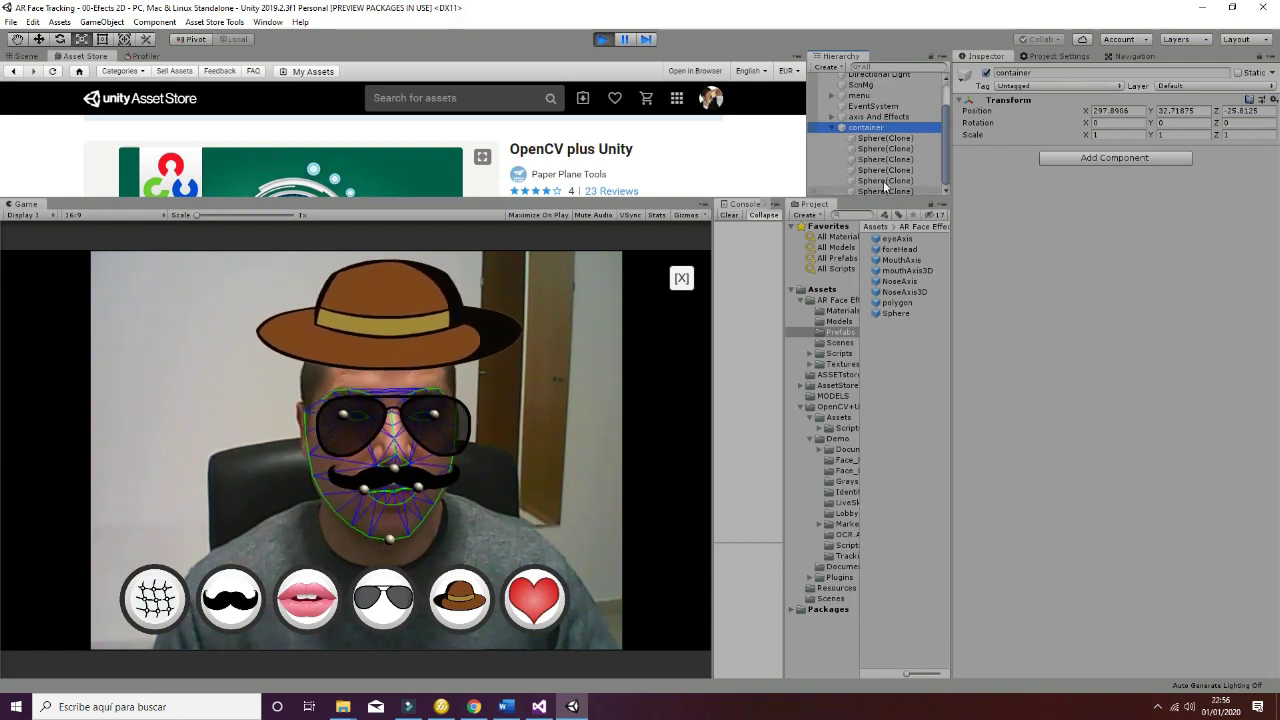
left_click(832, 127)
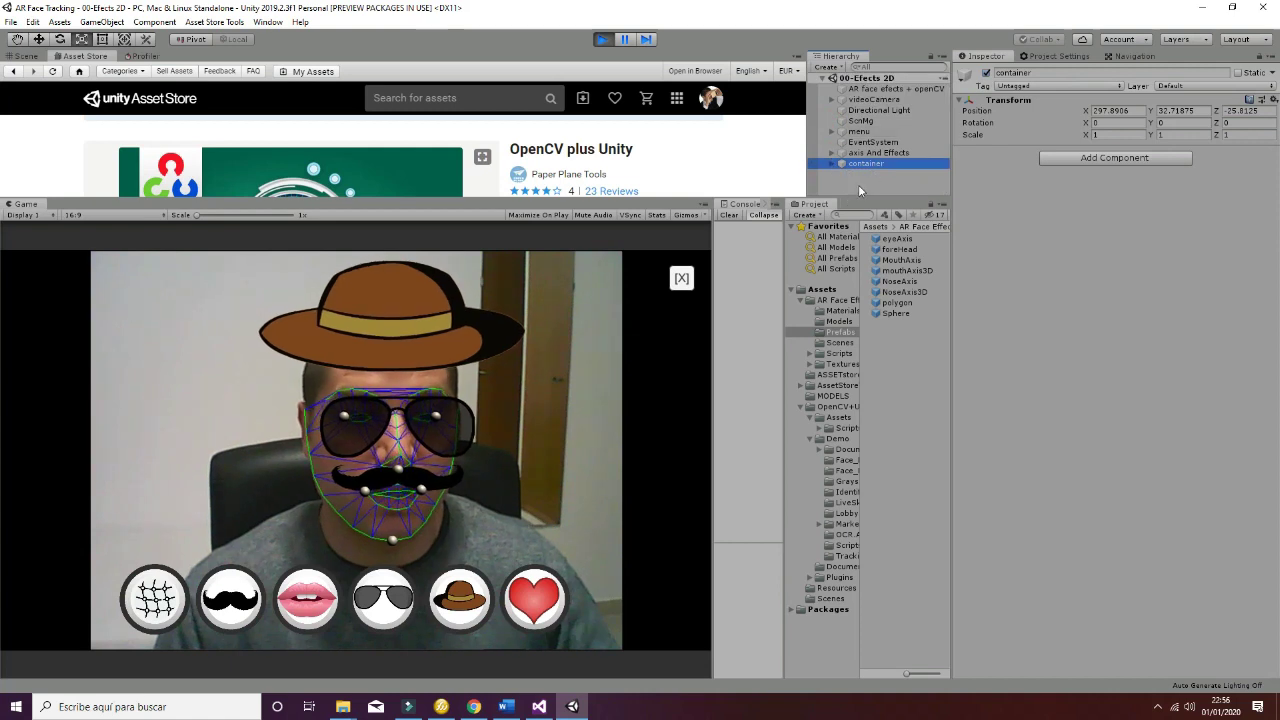
left_click(155, 598)
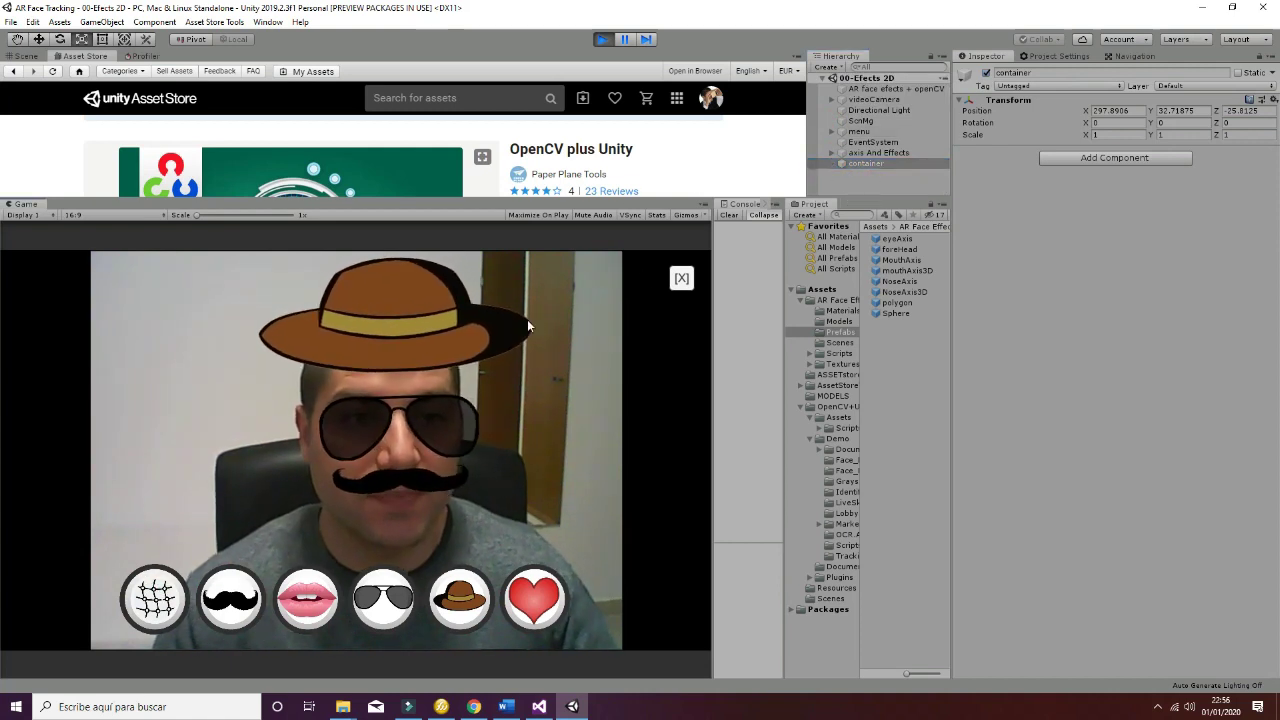
left_click(868, 122)
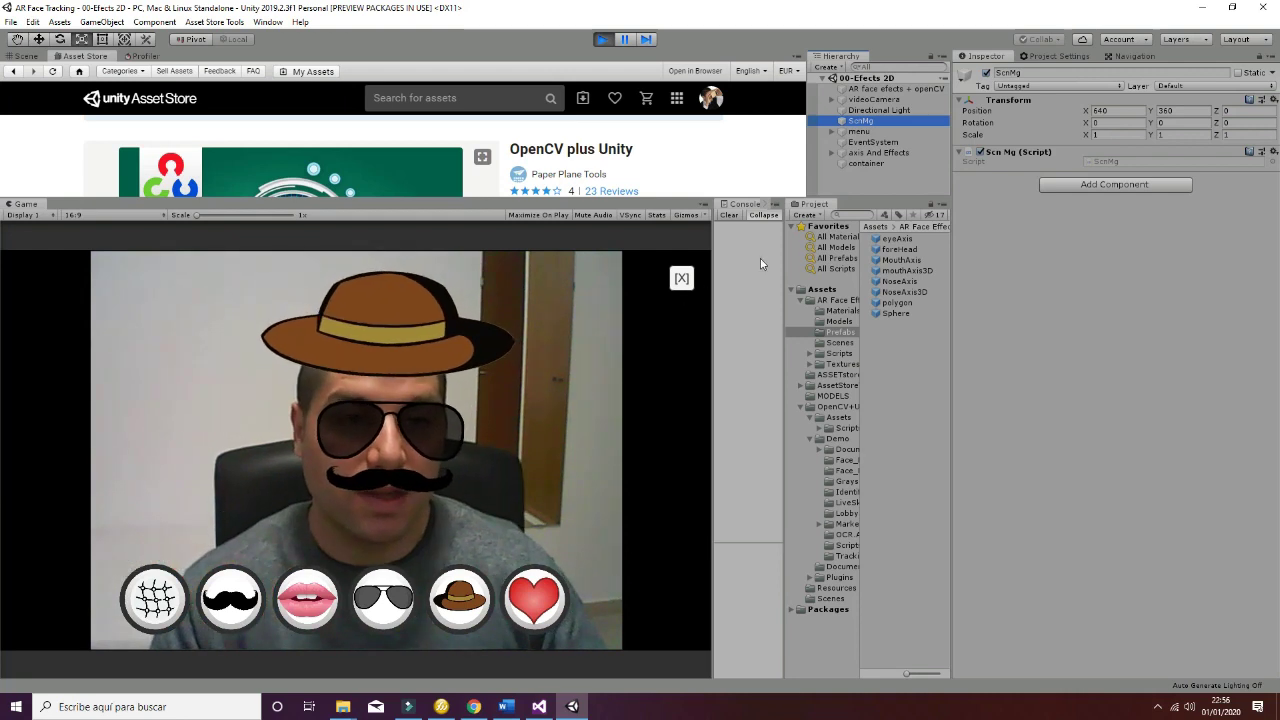
left_click(900, 143)
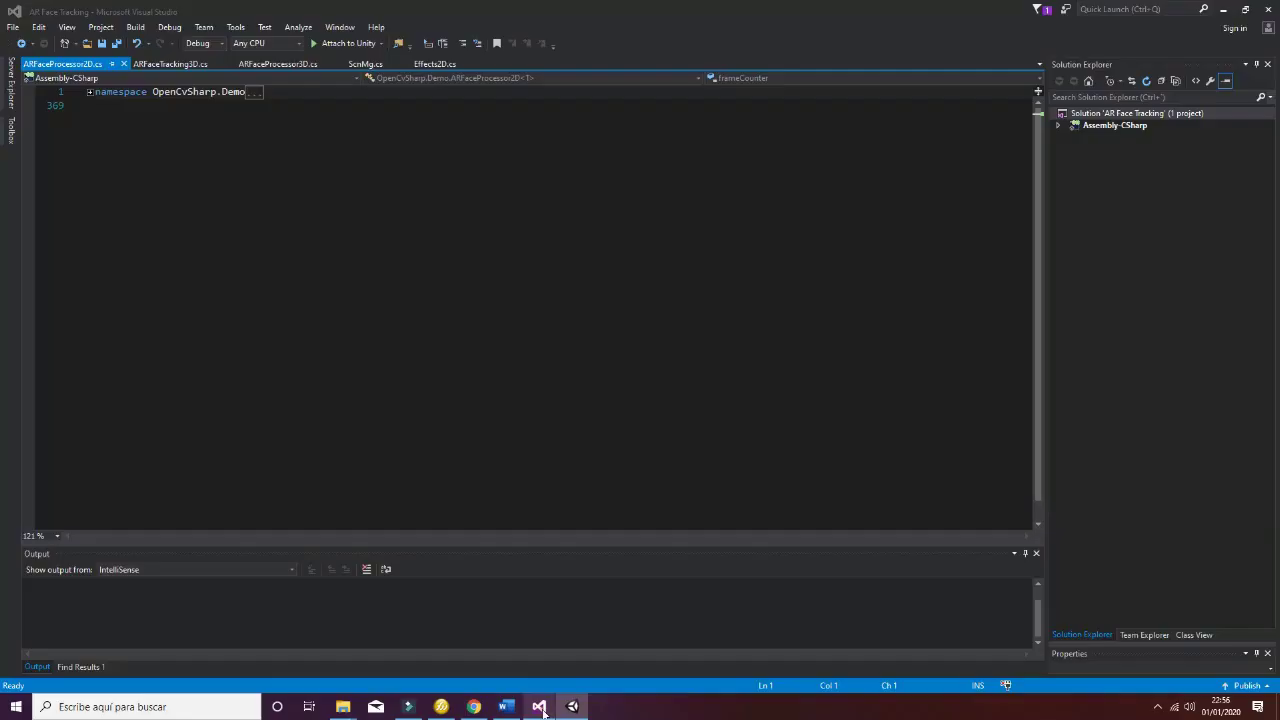
Expand the ARFaceProcessor2D.cs namespace and scroll to the EFFECTS block that uses landmarks 3, 15, 46 and 37.
key("alt+Tab")
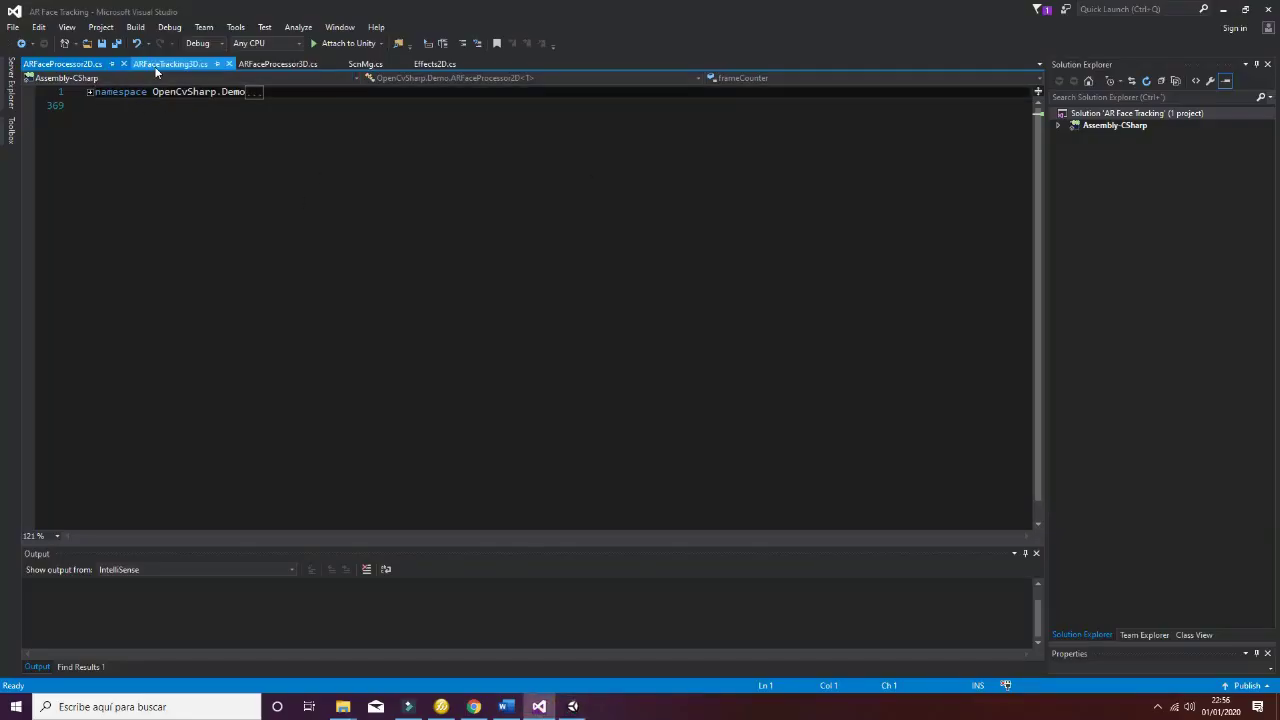
left_click(87, 92)
scroll(87, 100, "down", 9)
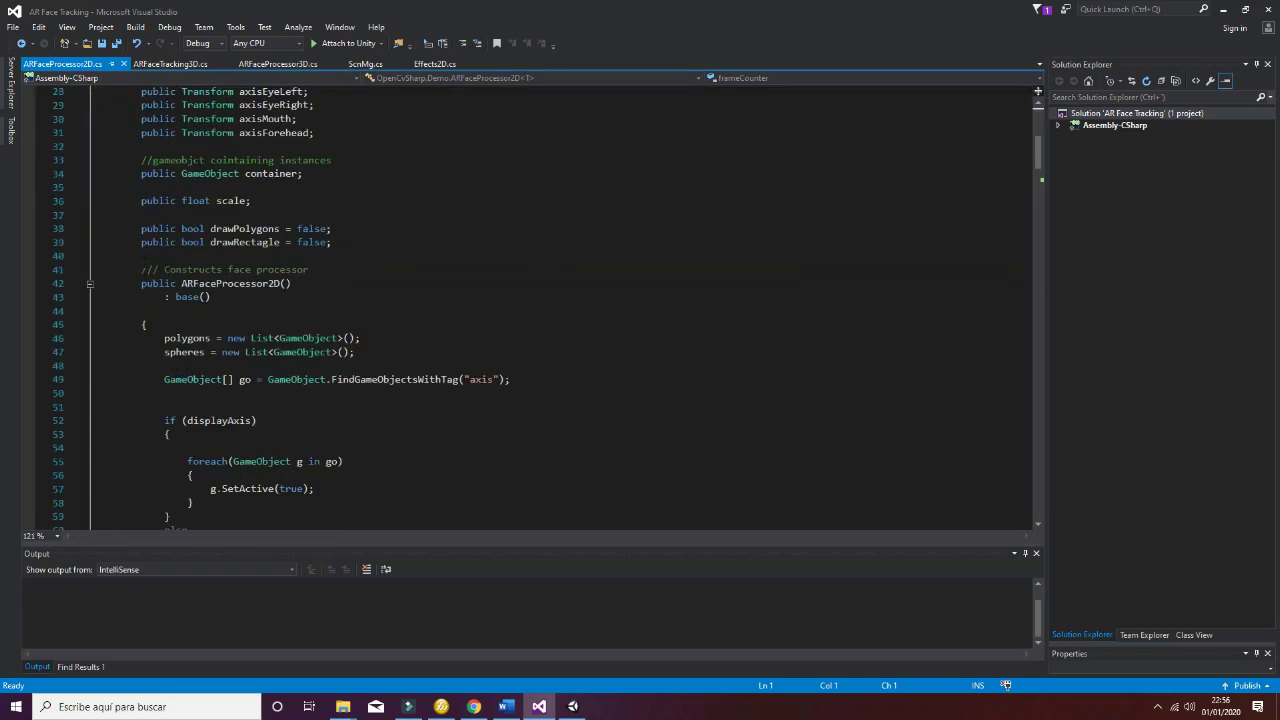
scroll(145, 264, "down", 20)
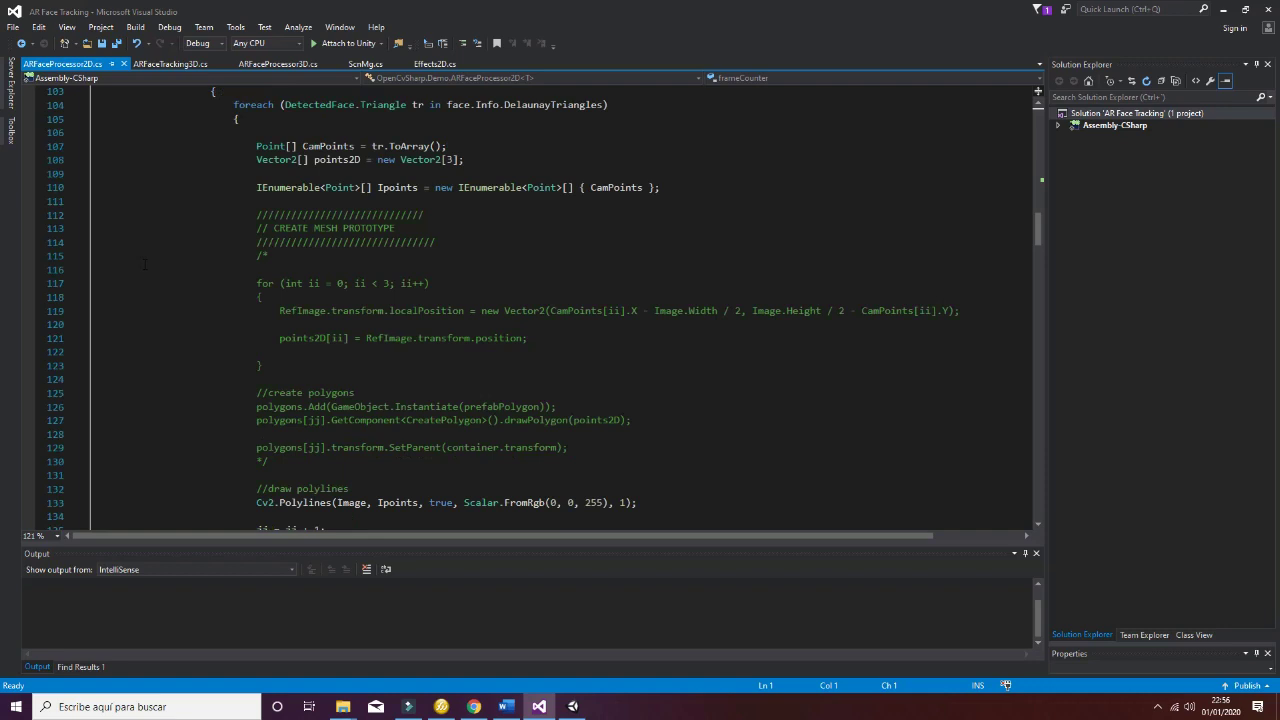
scroll(145, 264, "down", 20)
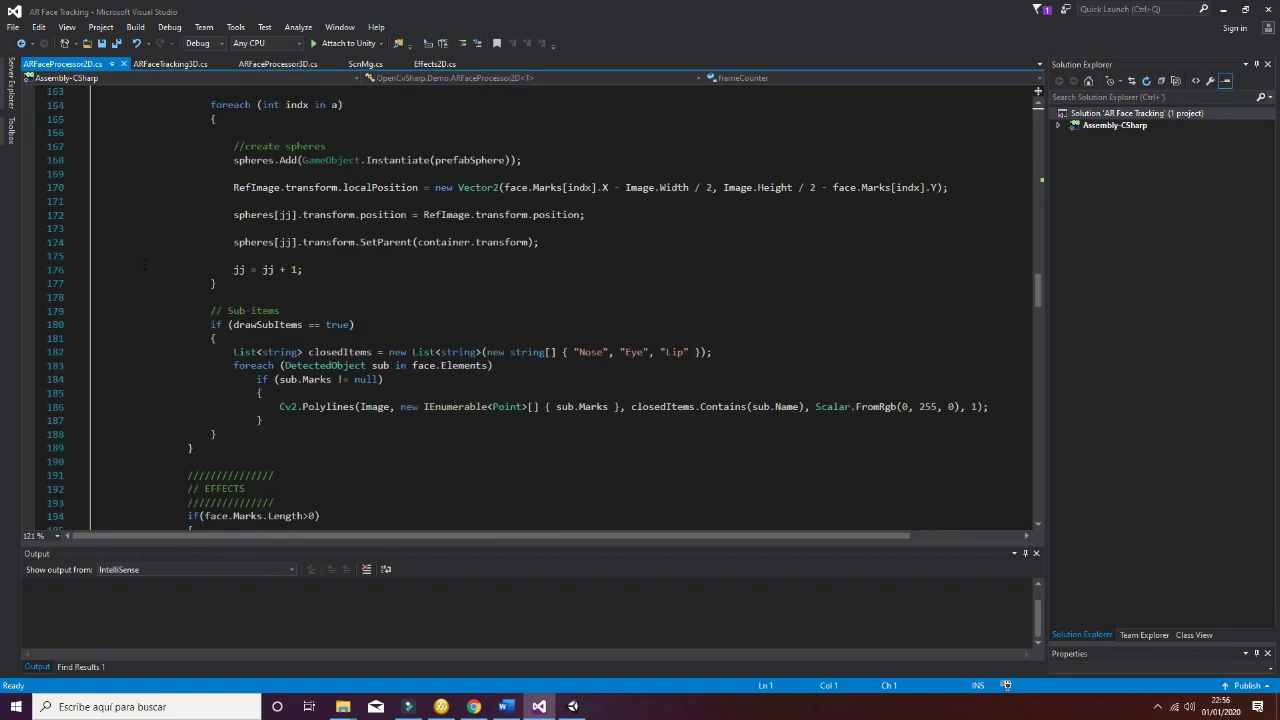
scroll(145, 264, "down", 9)
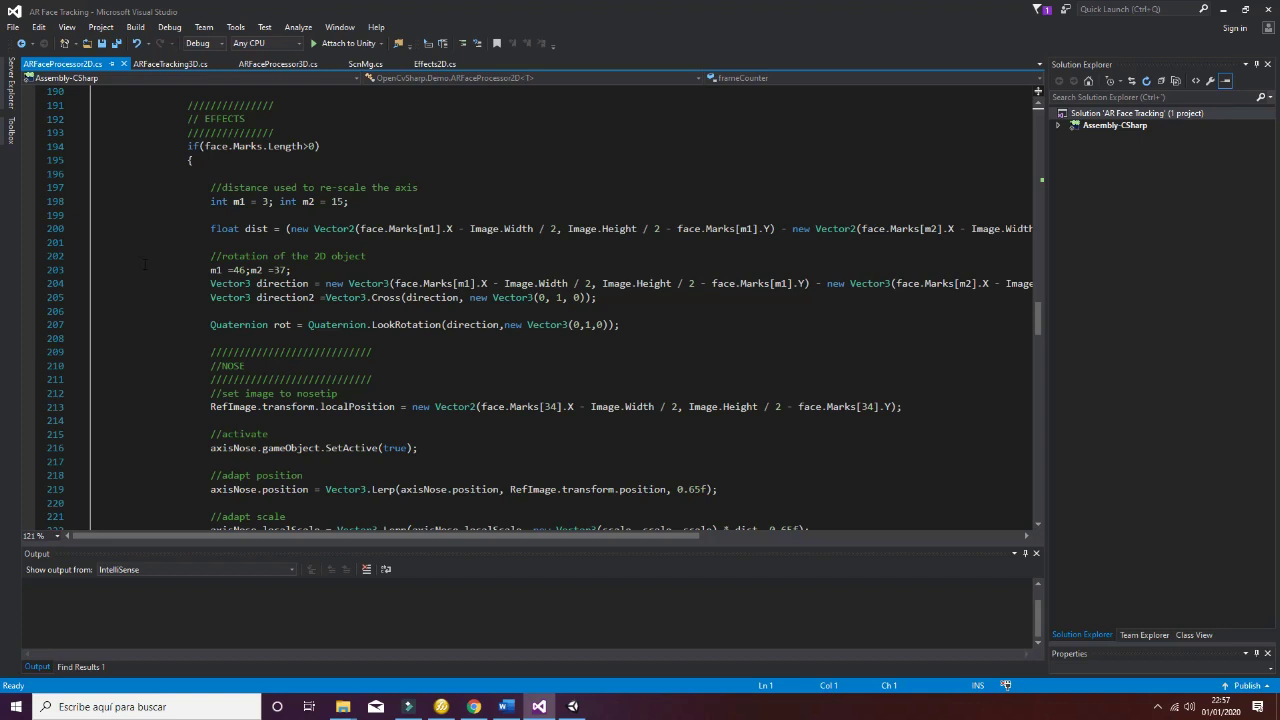
scroll(206, 232, "down", 1)
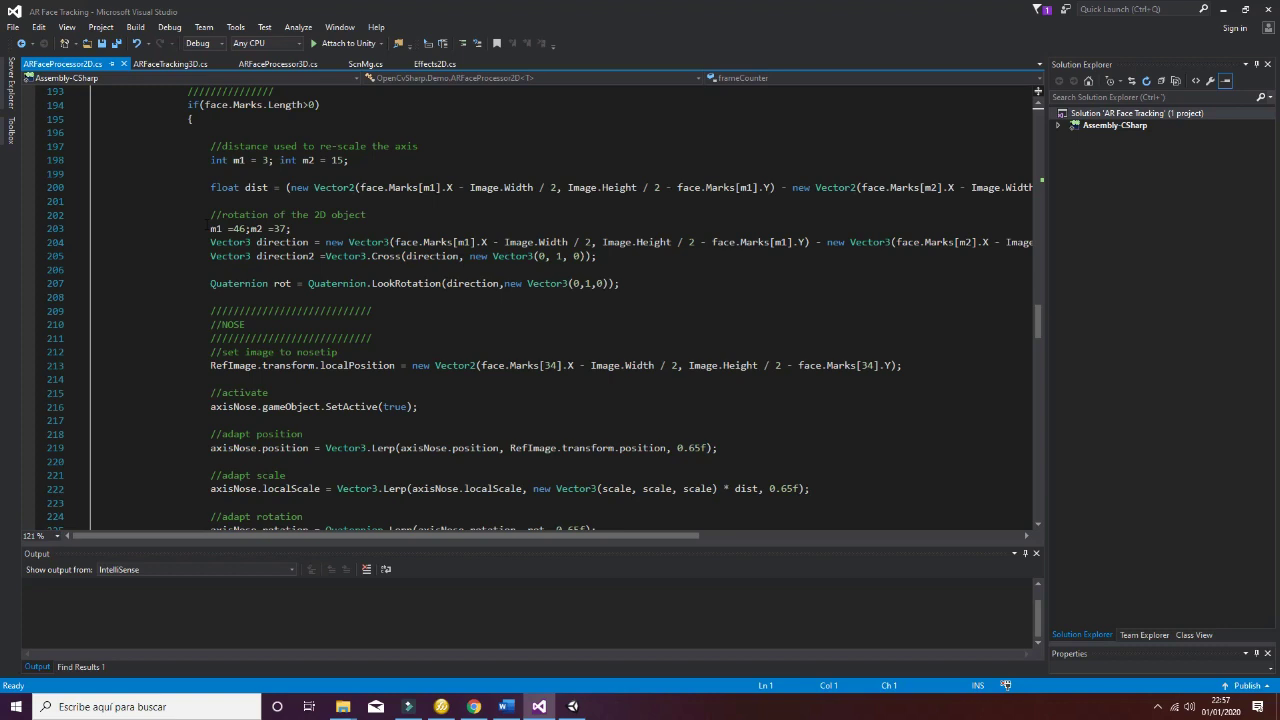
scroll(236, 188, "up", 4, "ctrl")
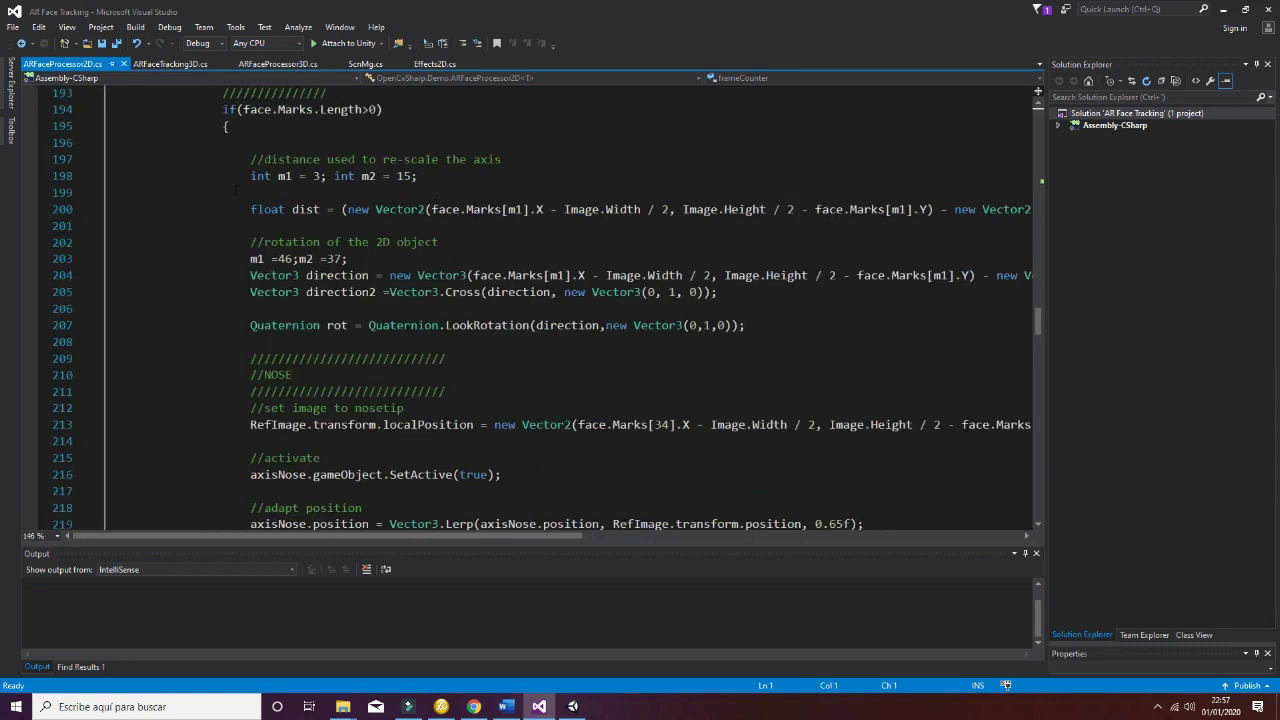
scroll(236, 188, "up", 1, "ctrl")
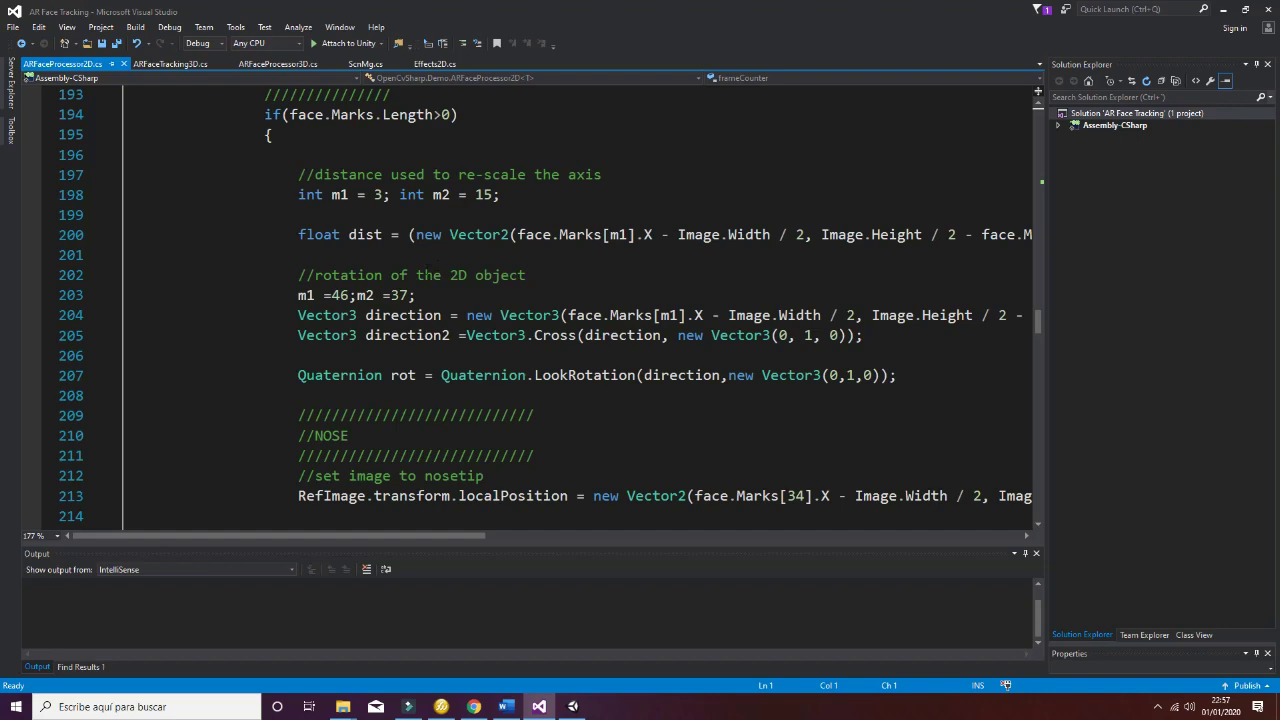
Select the dist variable and lines 202-207, then scroll to the //NOSE block that positions axisNose.
left_click(572, 706)
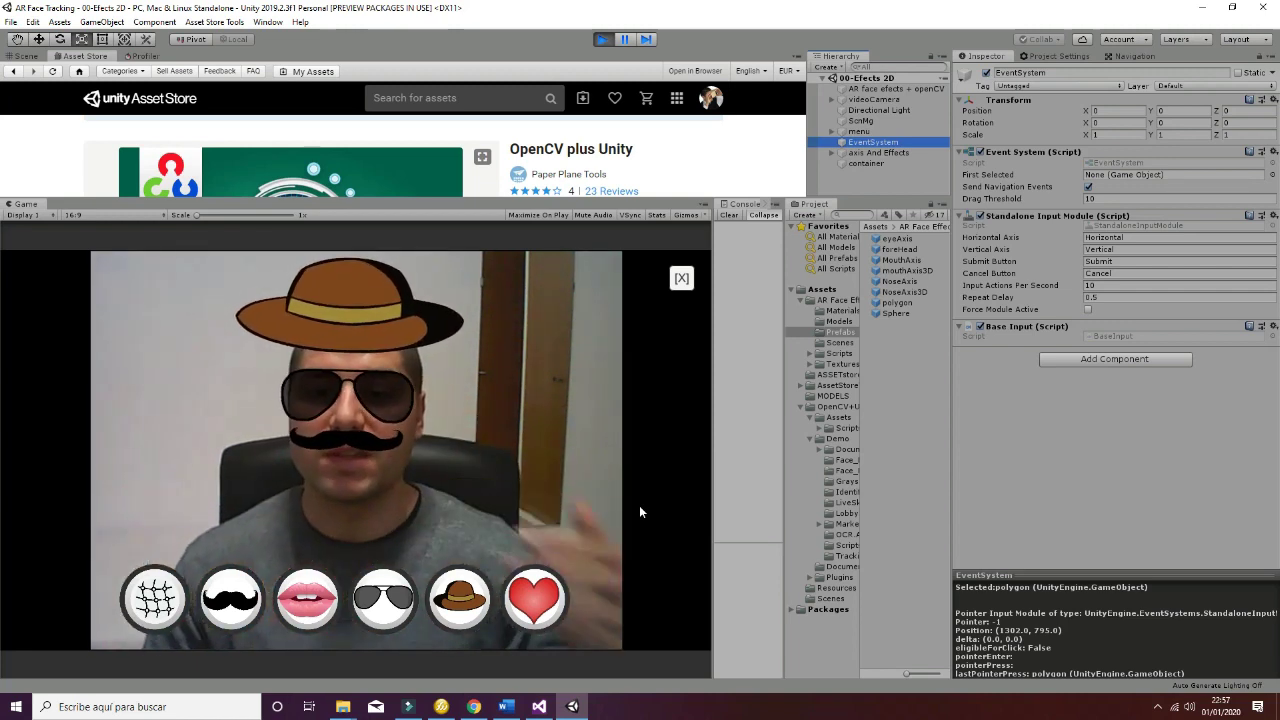
left_click(539, 706)
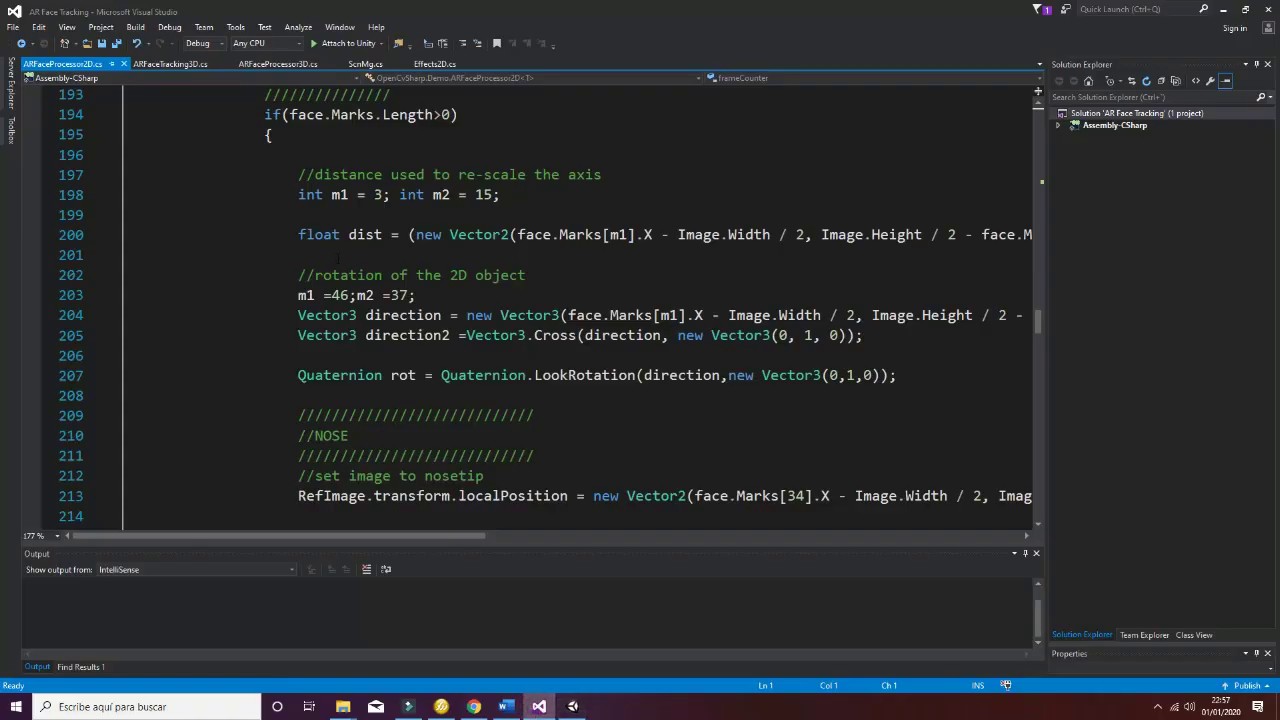
double_click(372, 234)
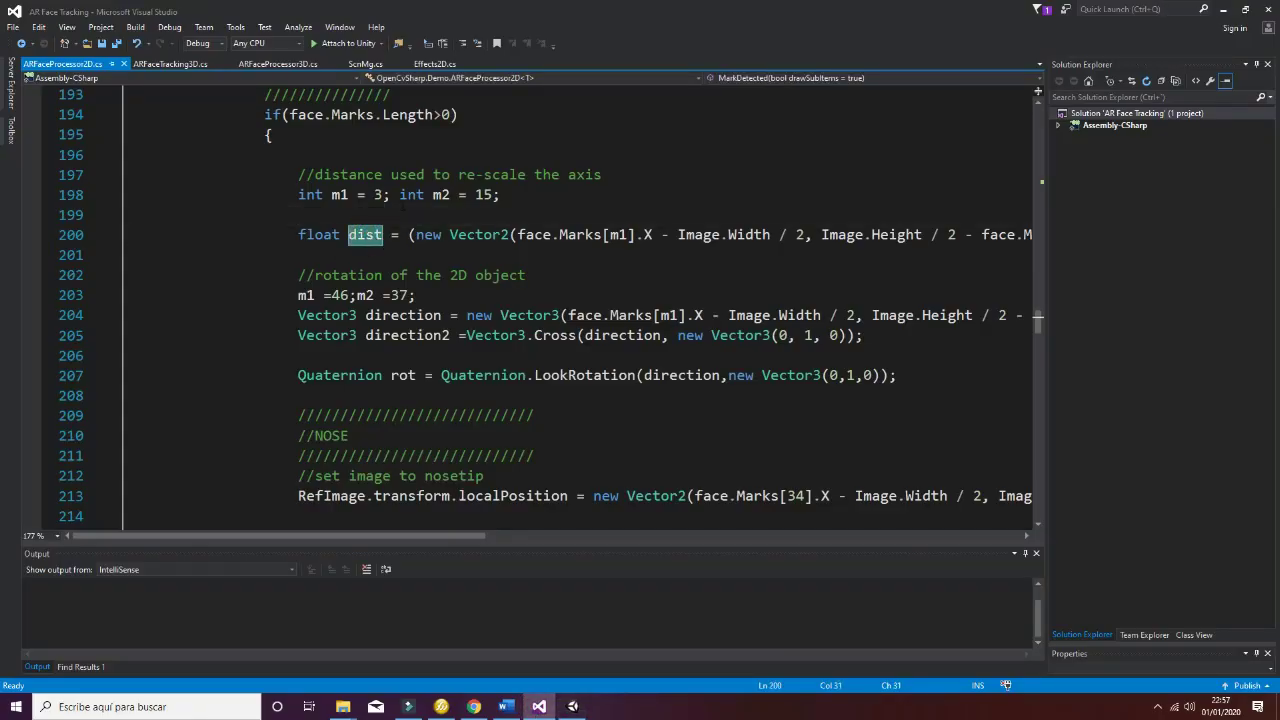
scroll(427, 316, "down", 1)
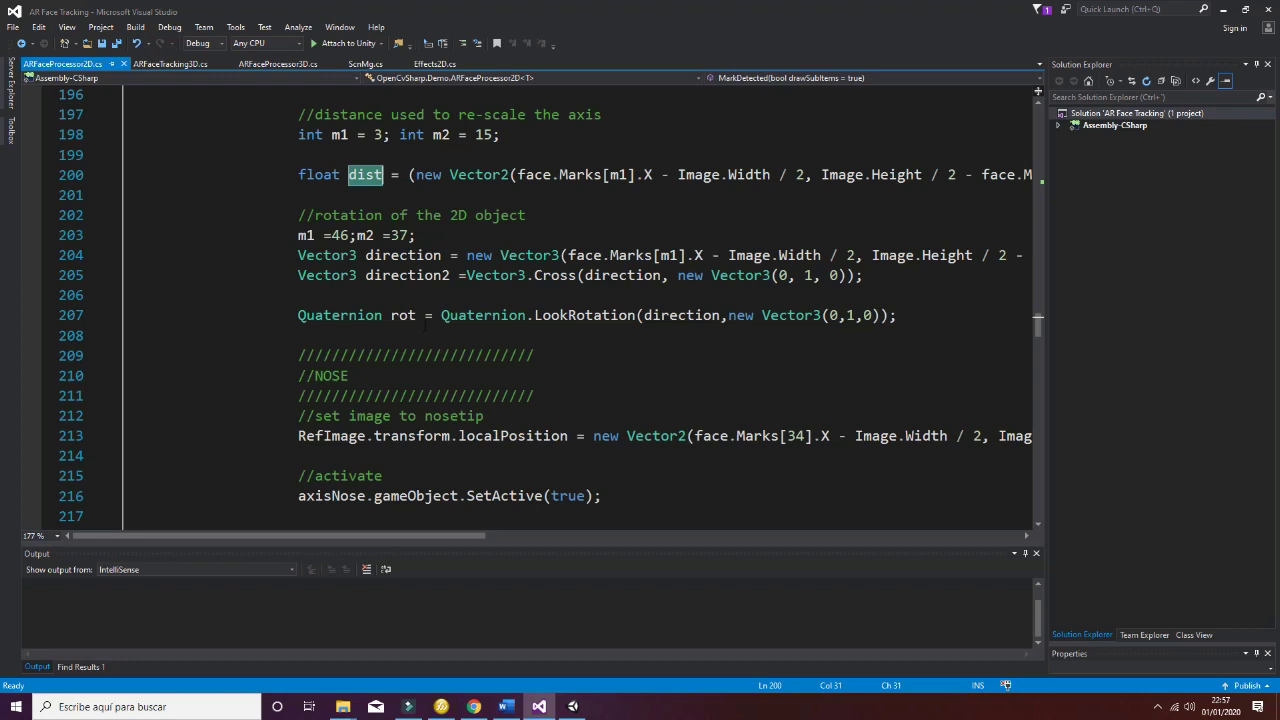
left_click(576, 704)
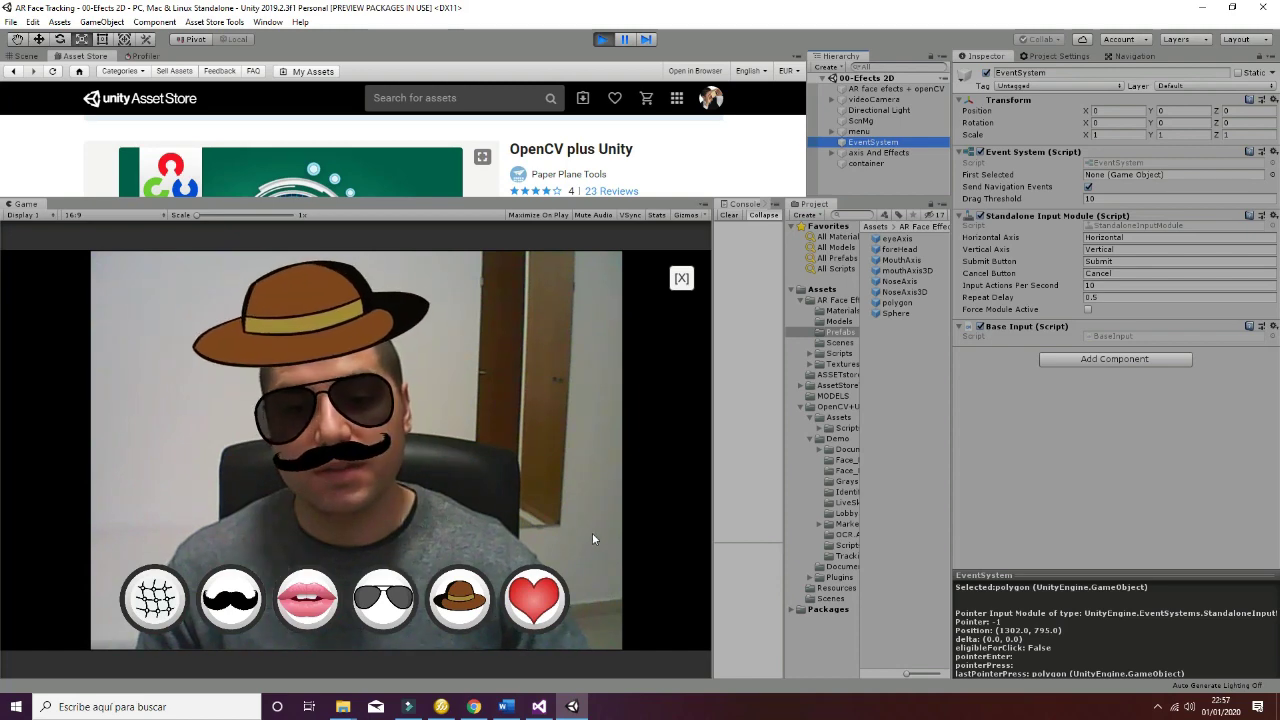
key("alt+Tab")
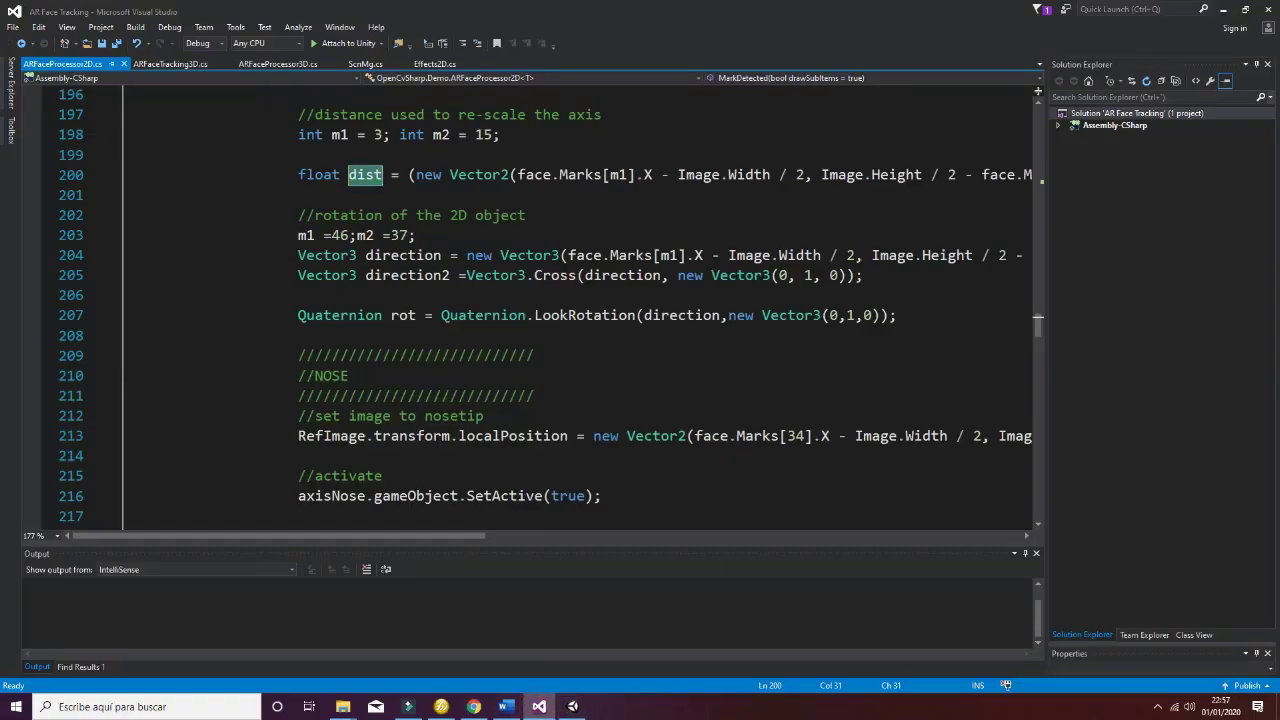
left_click_drag(298, 215, 306, 316)
scroll(340, 316, "down", 4)
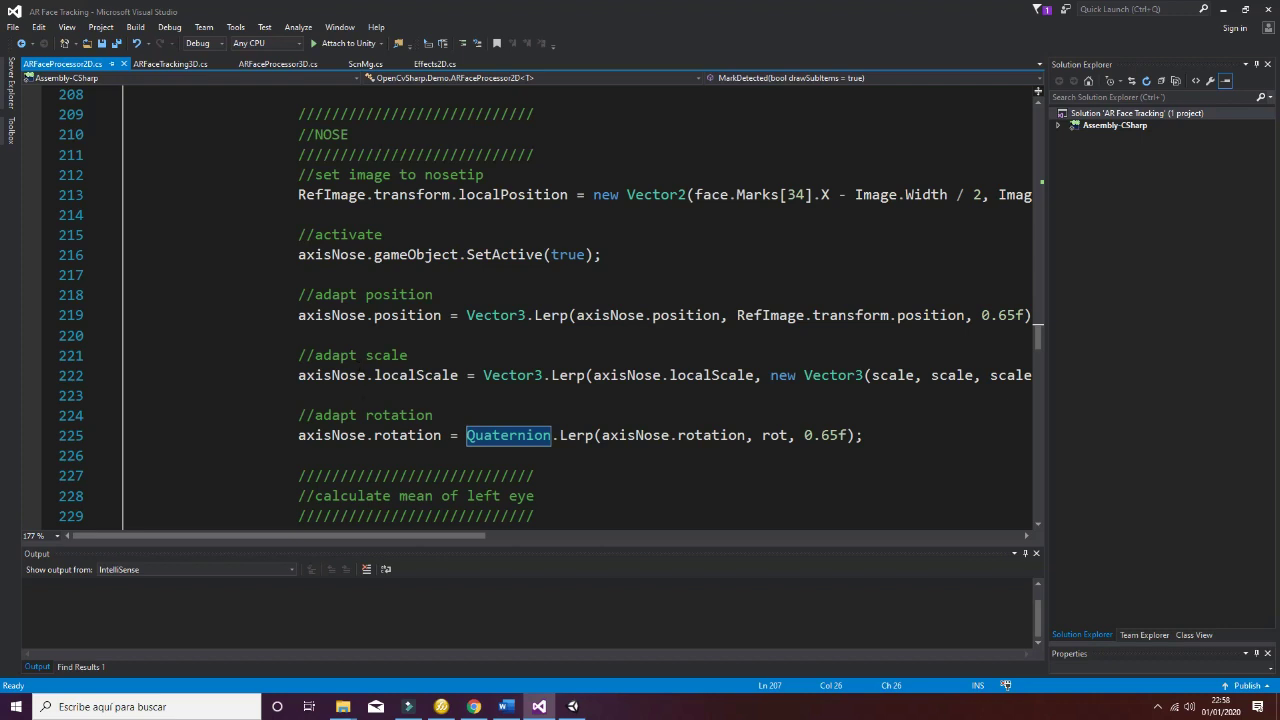
left_click(572, 706)
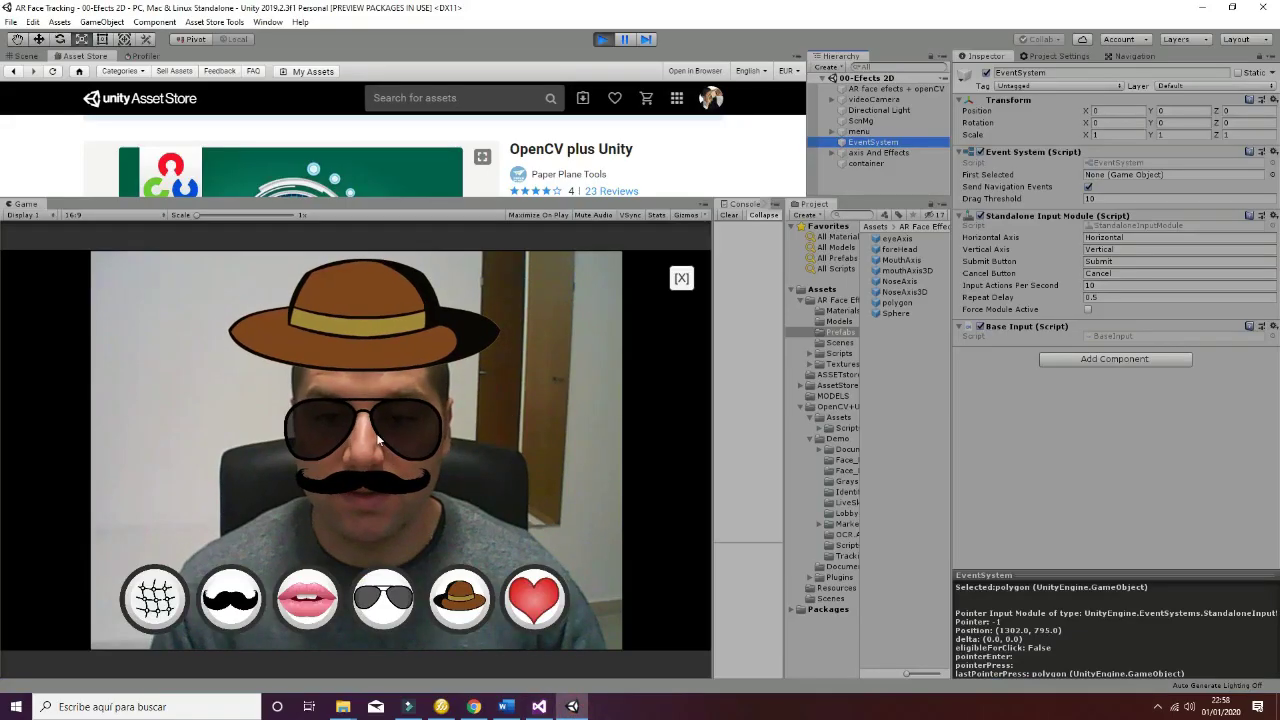
left_click(541, 707)
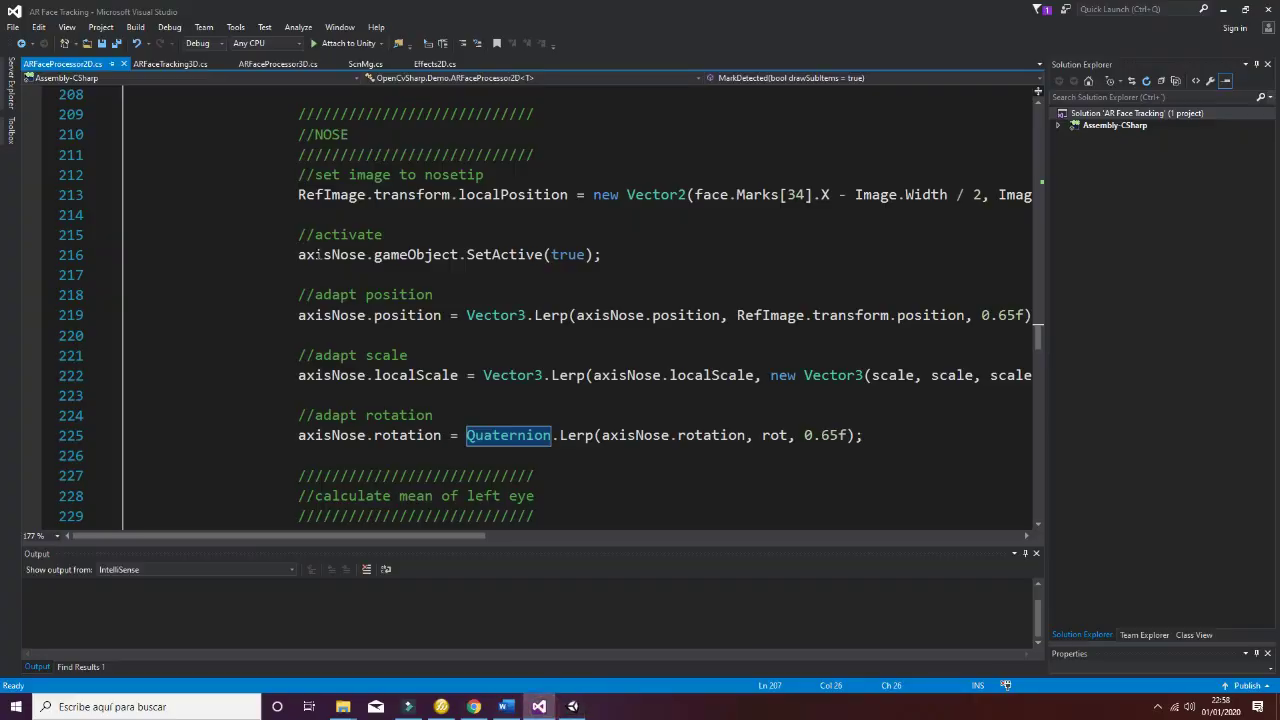
double_click(300, 194)
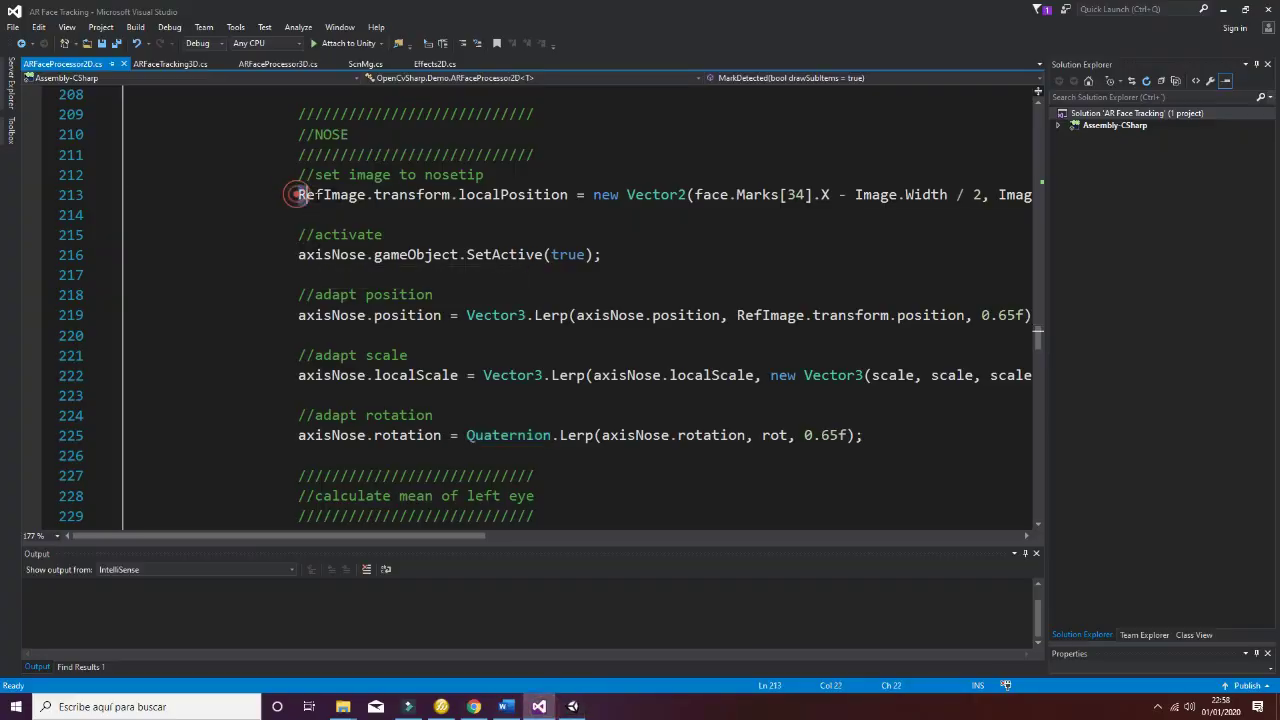
left_click_drag(374, 195, 814, 195)
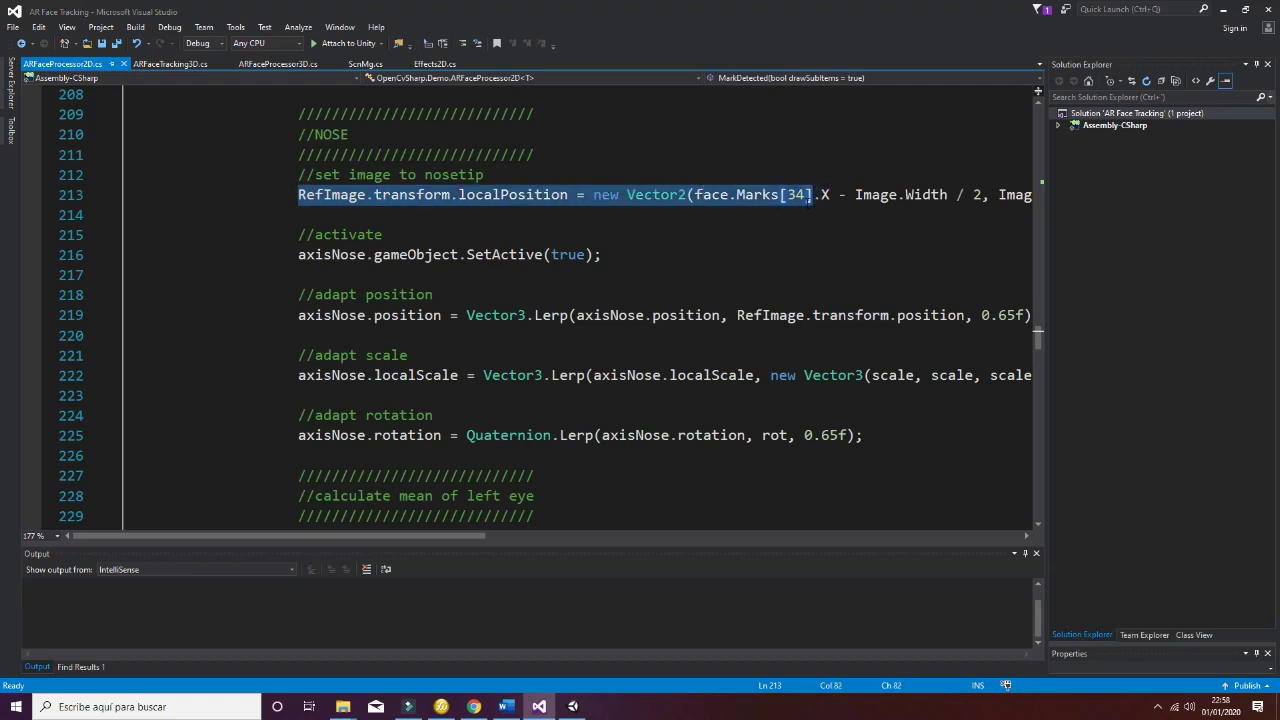
left_click_drag(461, 531, 594, 531)
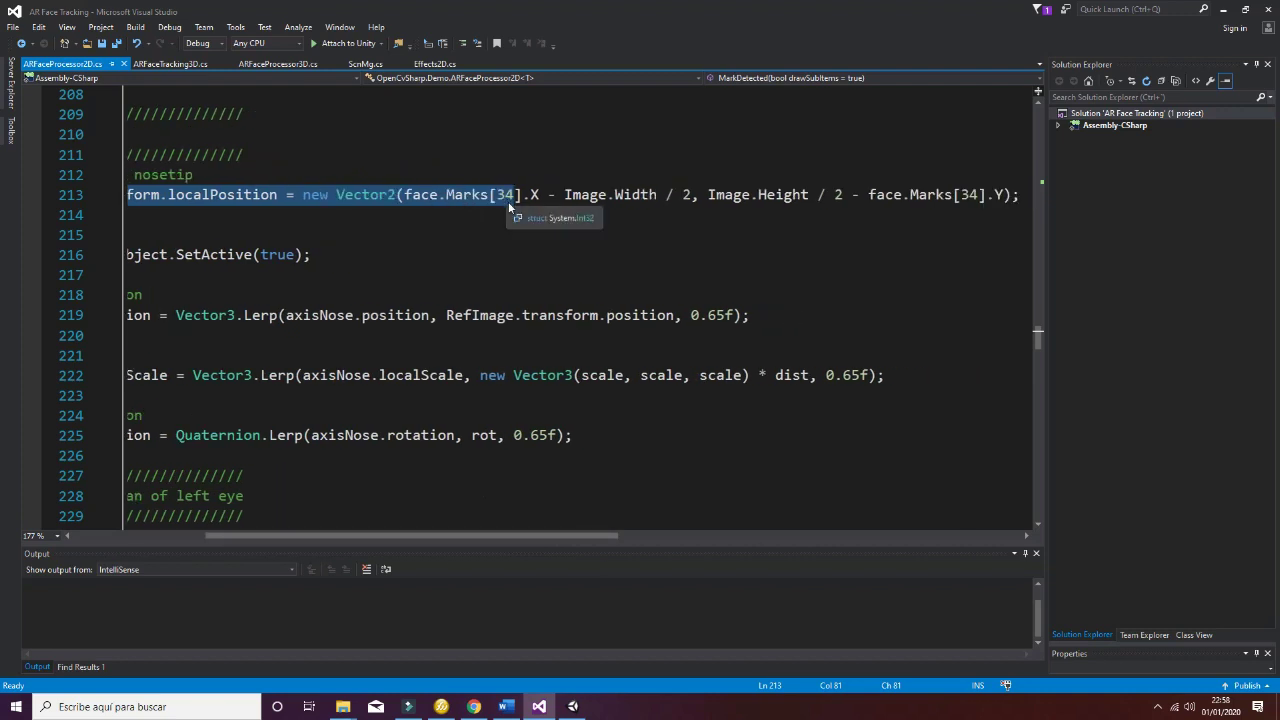
left_click(506, 706)
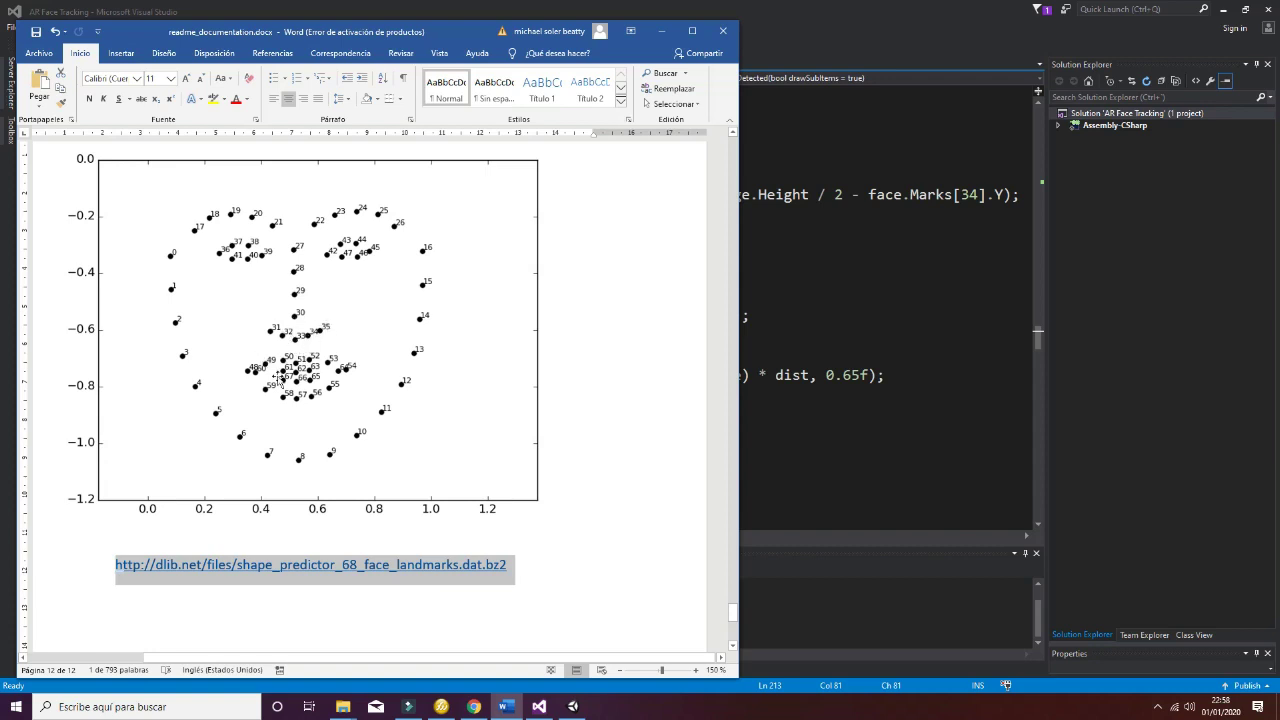
left_click(778, 334)
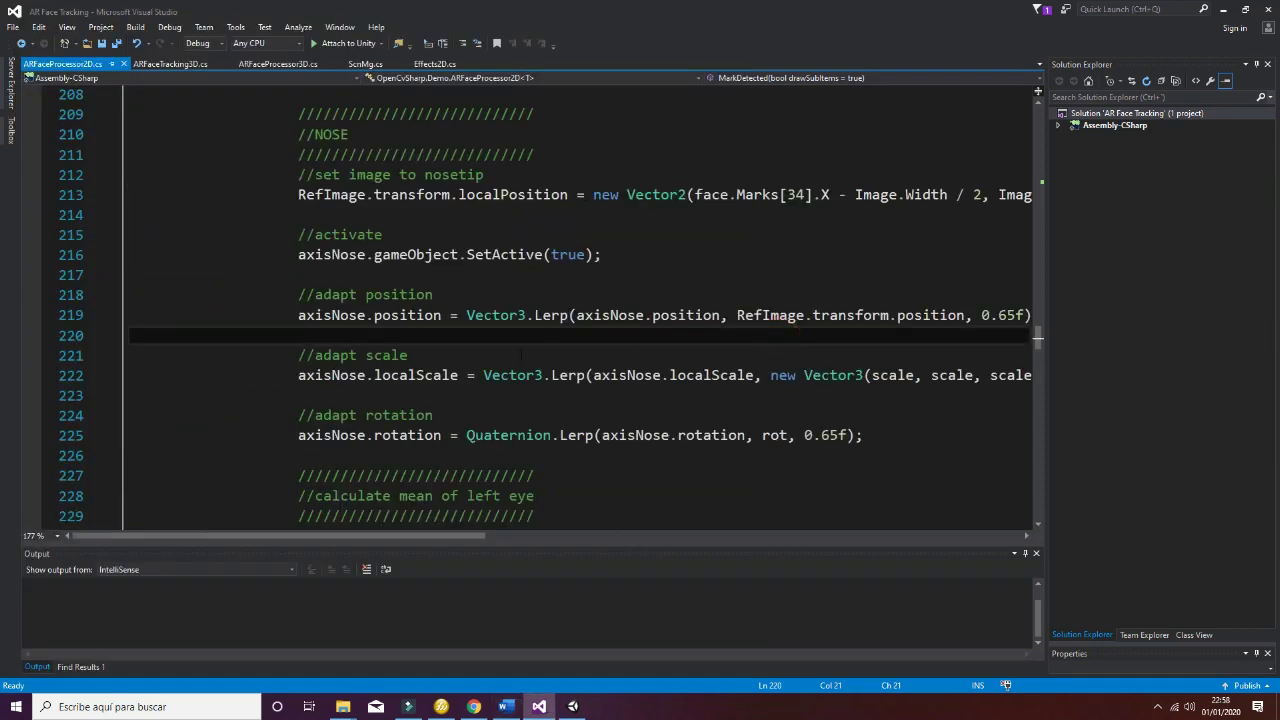
scroll(778, 334, "down", 1)
Return to Unity and exit play mode for the 00-Efects 2D scene.
left_click(583, 706)
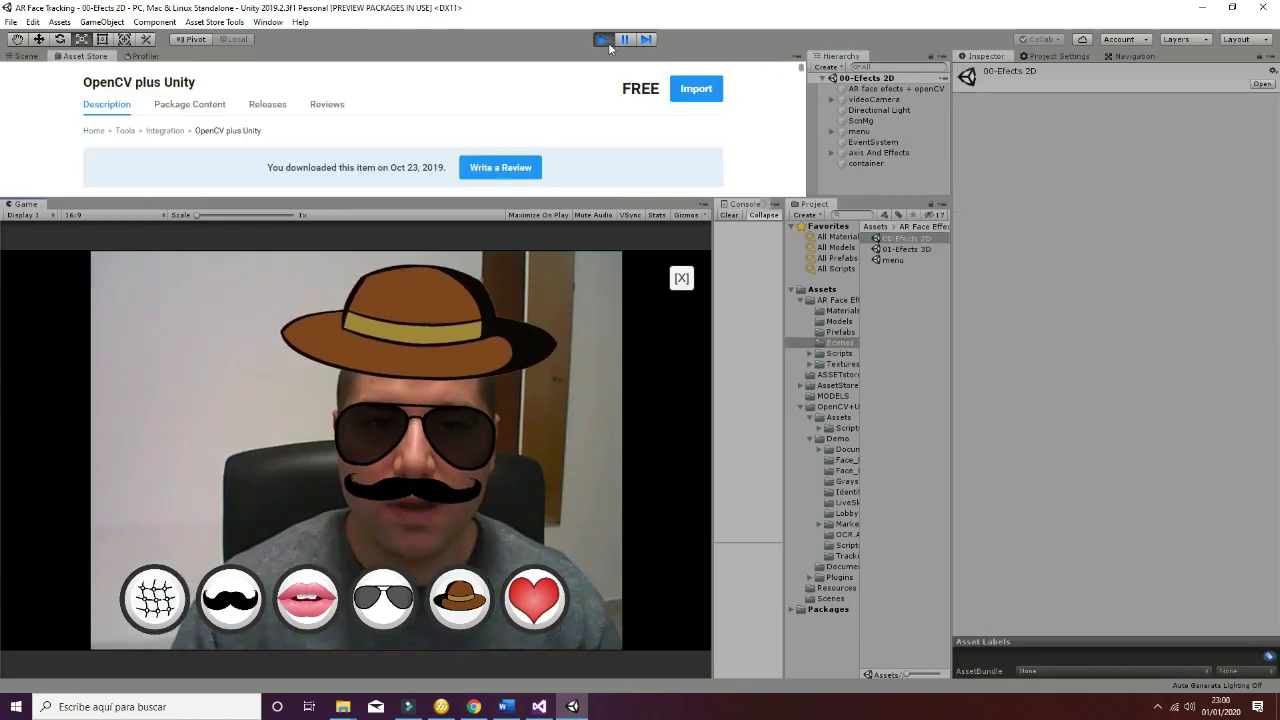
left_click(604, 40)
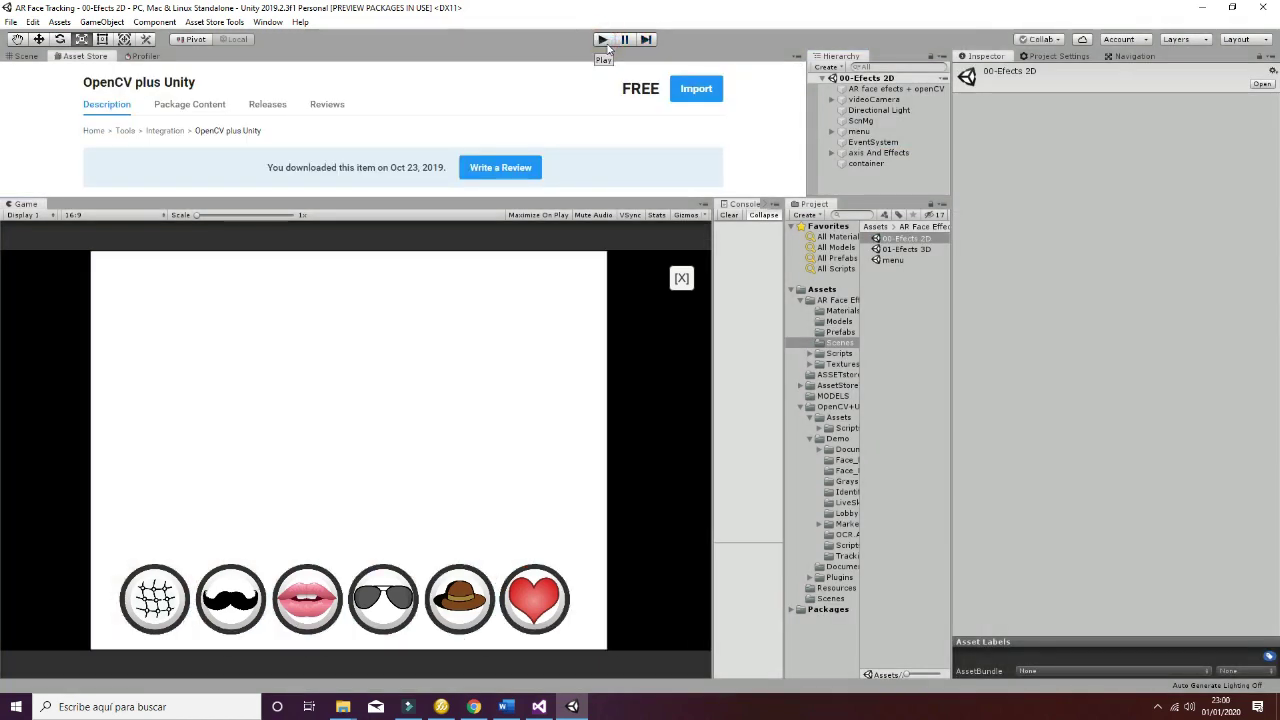
Load the 01-Efects 3D scene from the Project's Scenes folder.
double_click(903, 249)
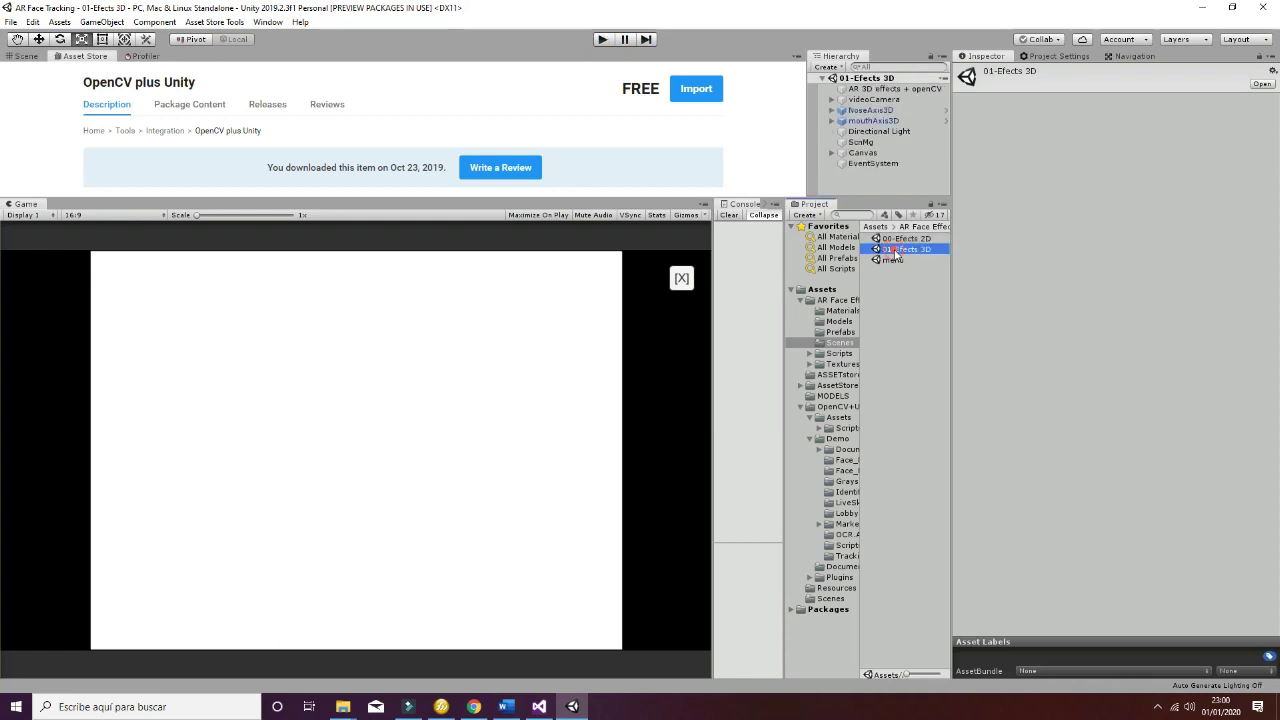
left_click(603, 40)
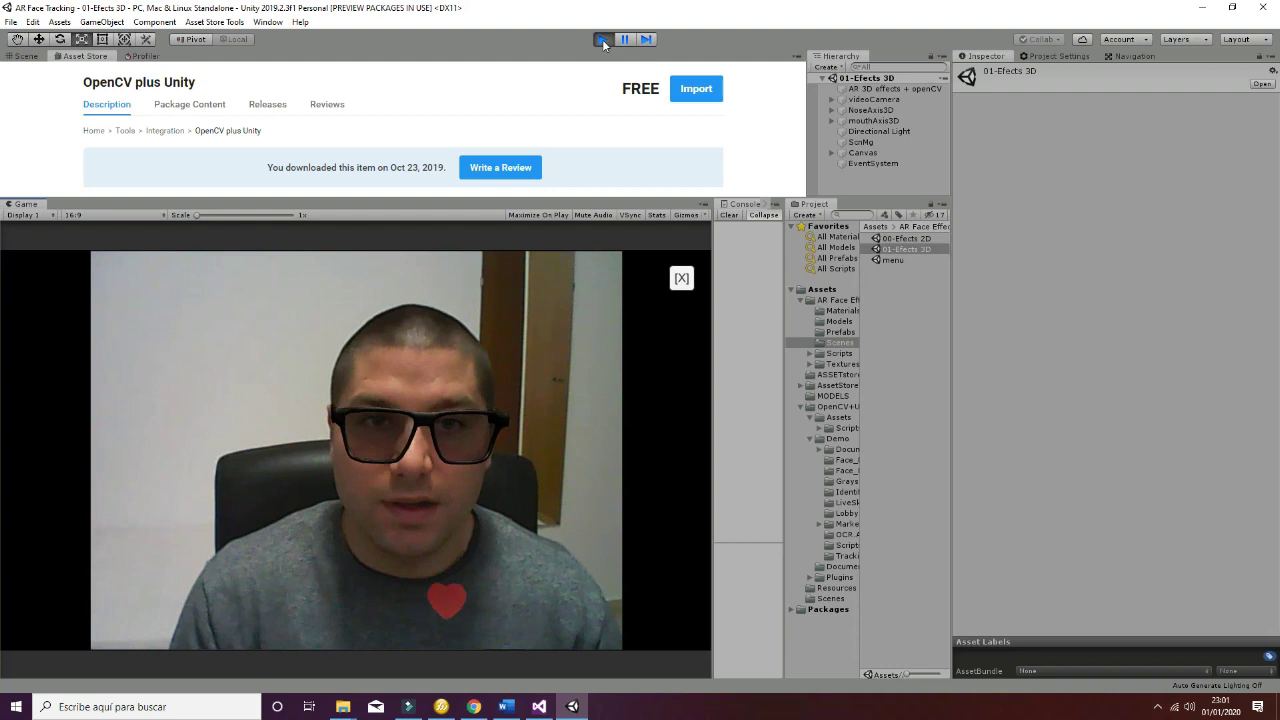
left_click(602, 40)
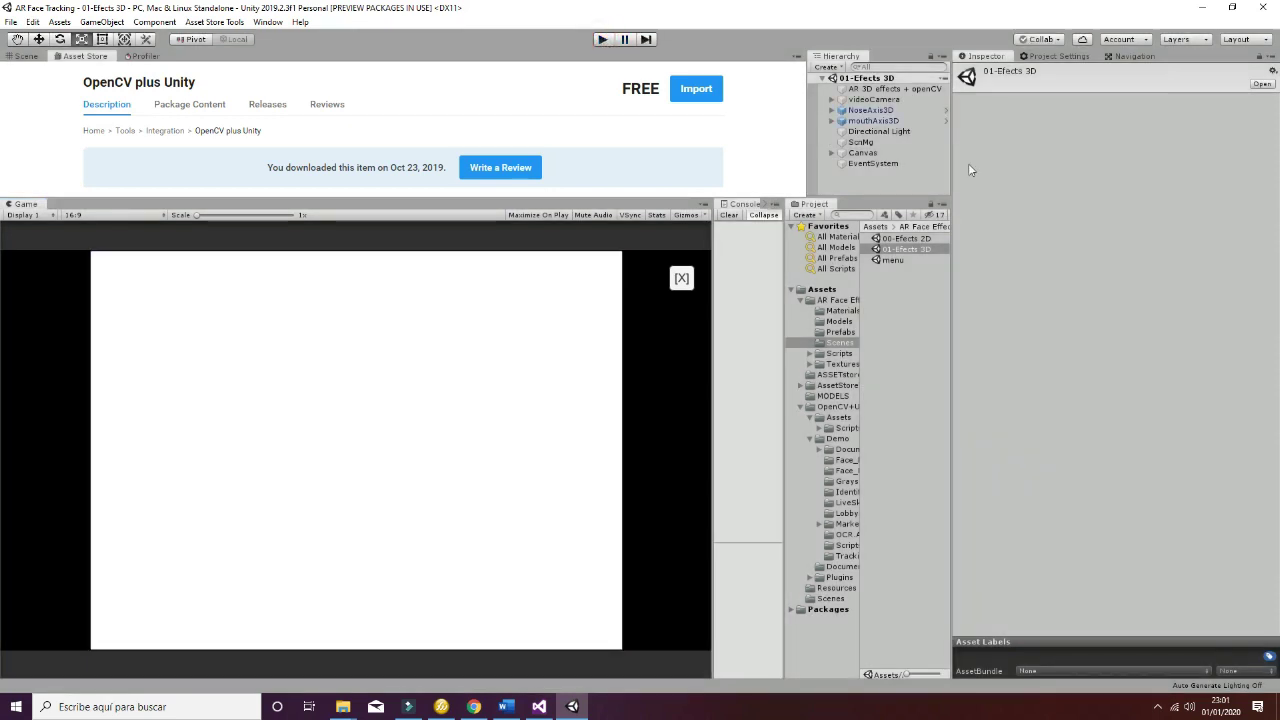
left_click(539, 706)
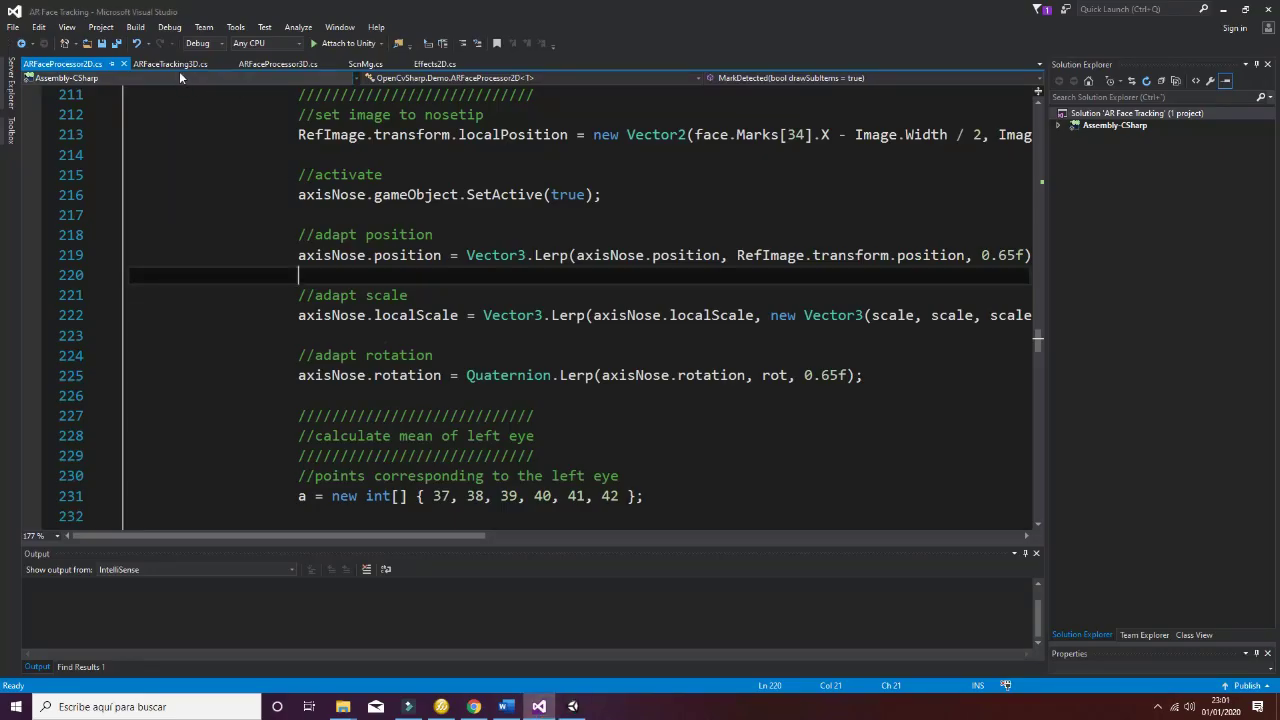
left_click(280, 66)
left_click(121, 175)
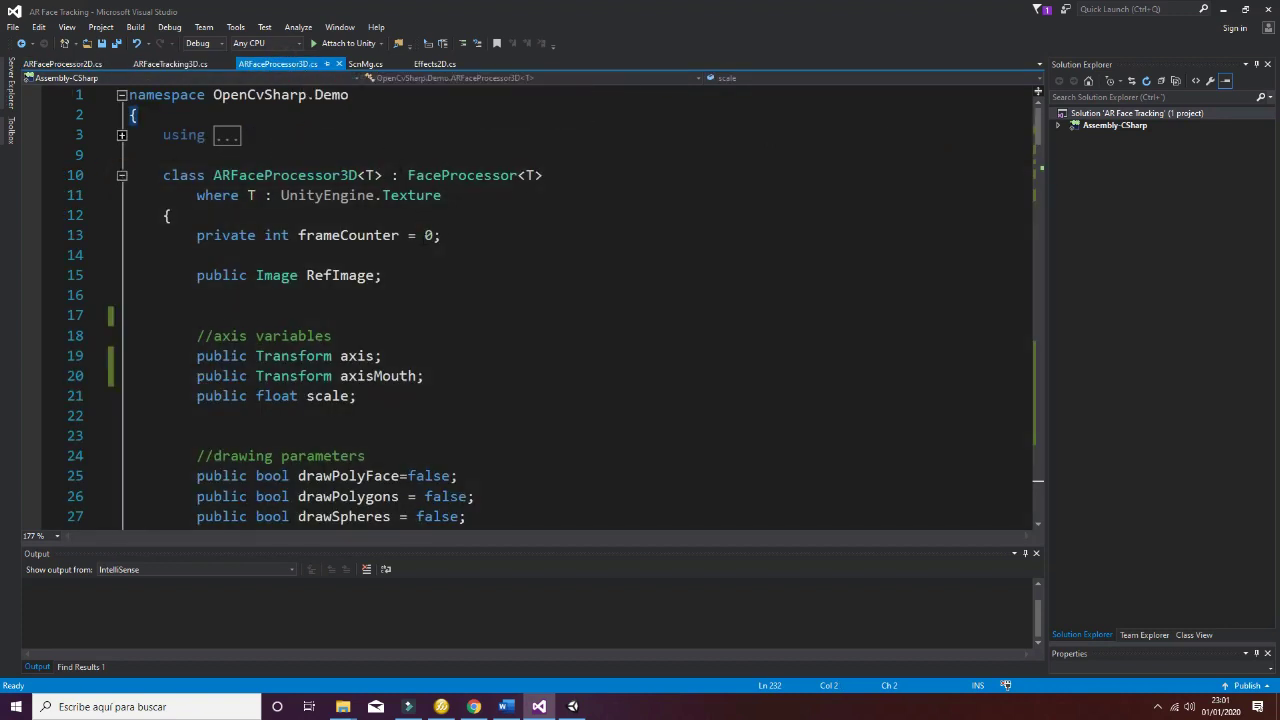
scroll(418, 272, "down", 18)
scroll(421, 276, "down", 20)
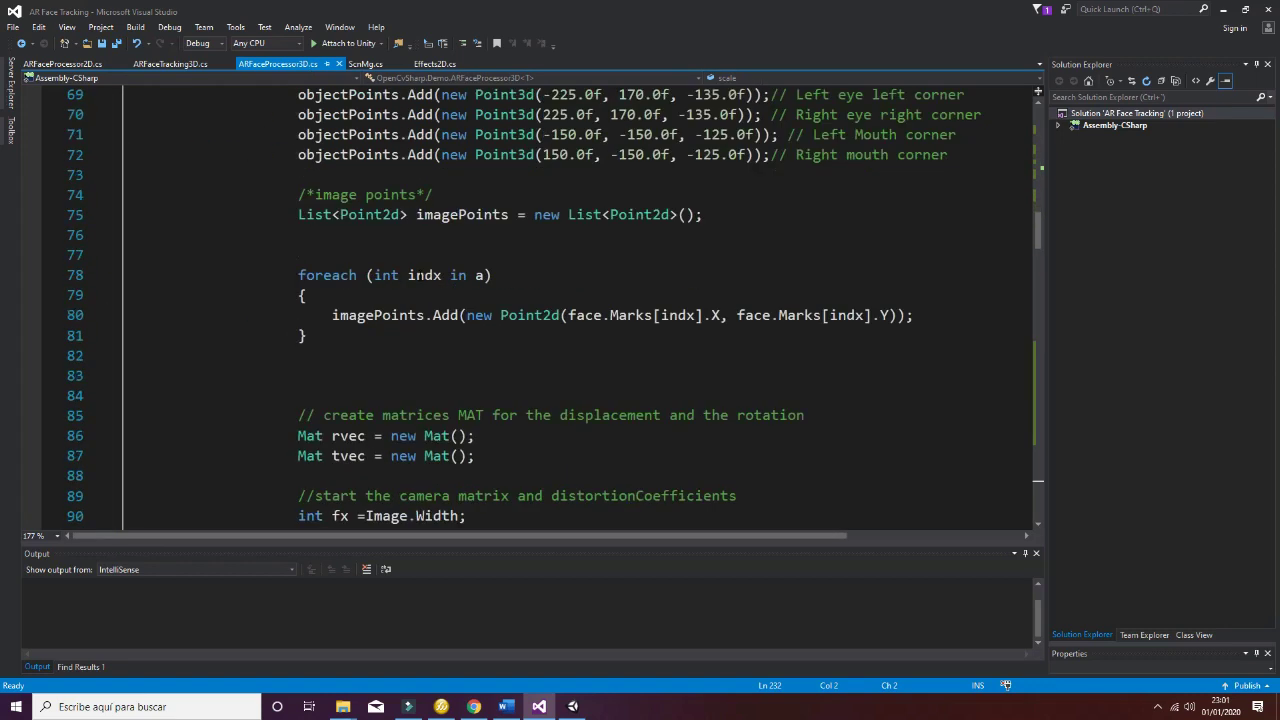
scroll(570, 305, "down", 2)
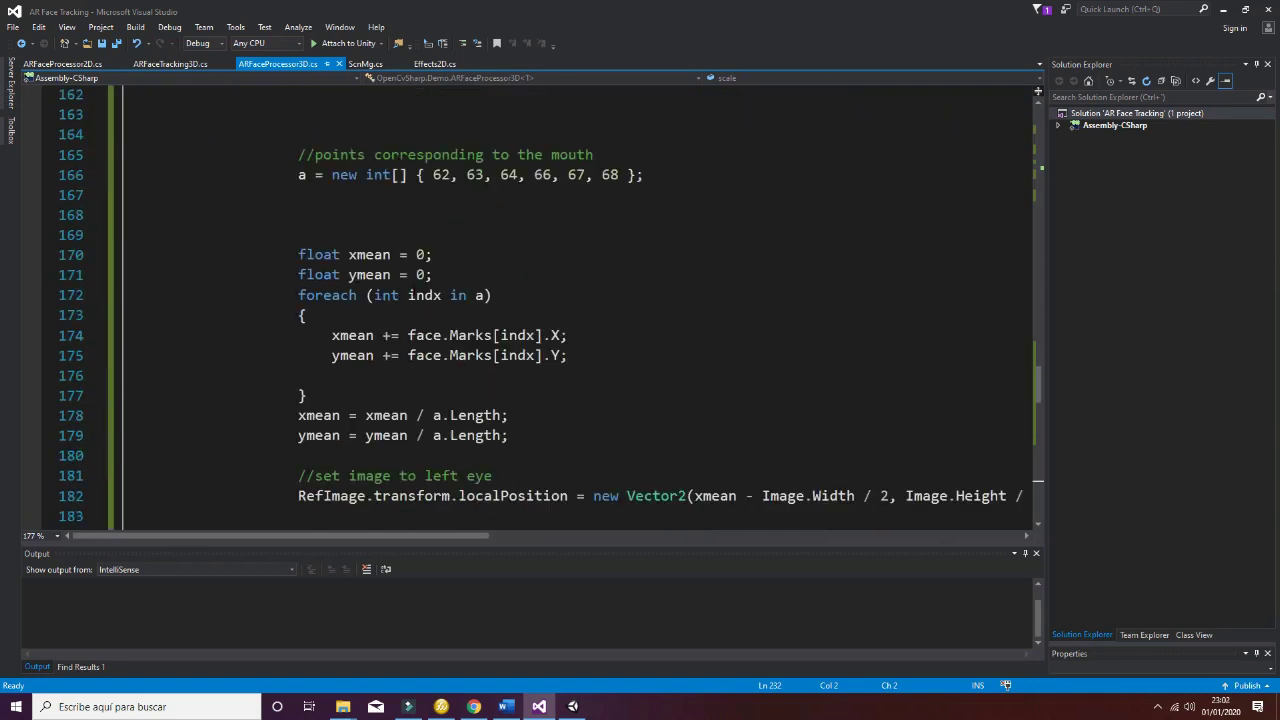
scroll(570, 305, "down", 13)
scroll(570, 305, "up", 13)
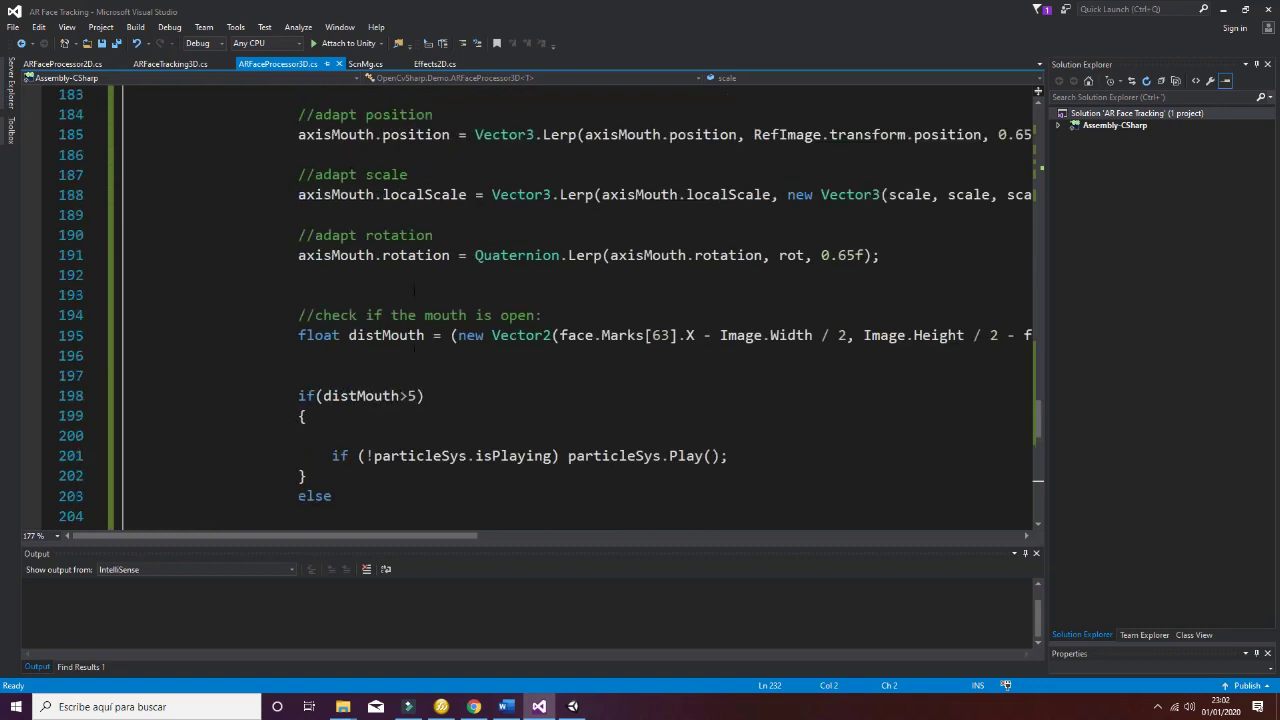
scroll(570, 305, "up", 20)
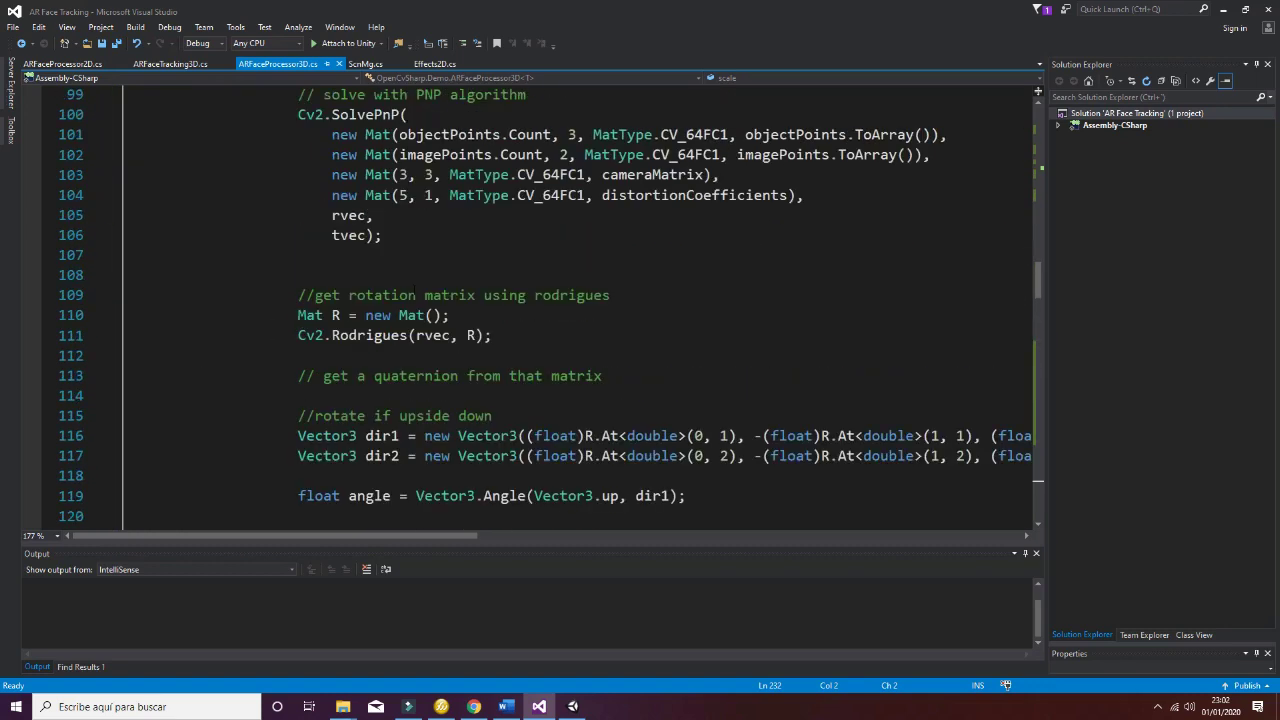
scroll(414, 288, "up", 6)
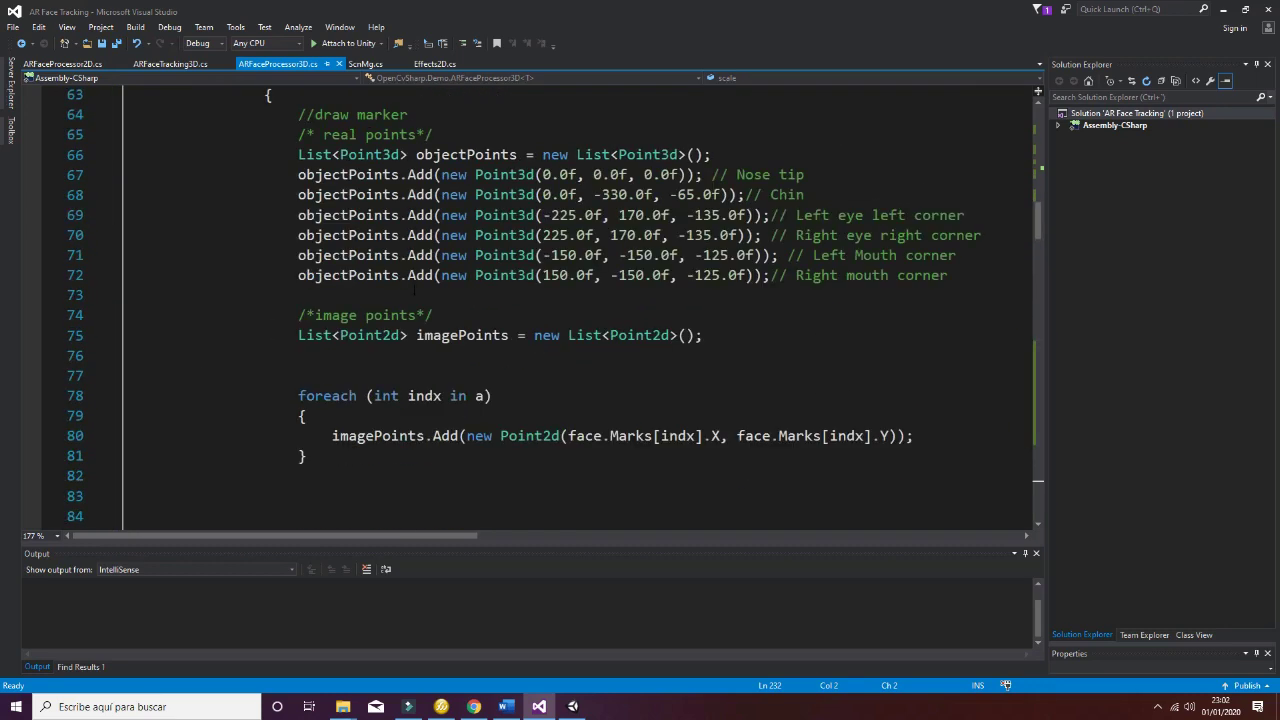
scroll(414, 288, "up", 4)
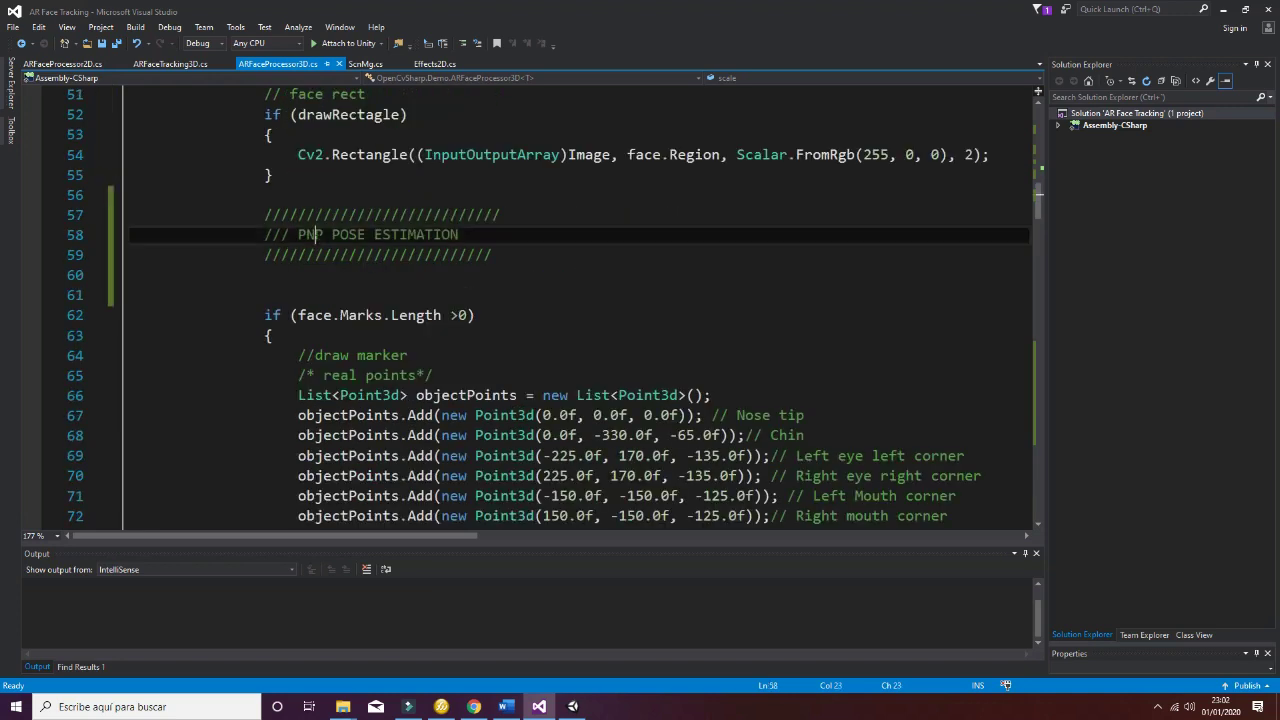
left_click_drag(314, 234, 459, 234)
left_click(486, 280)
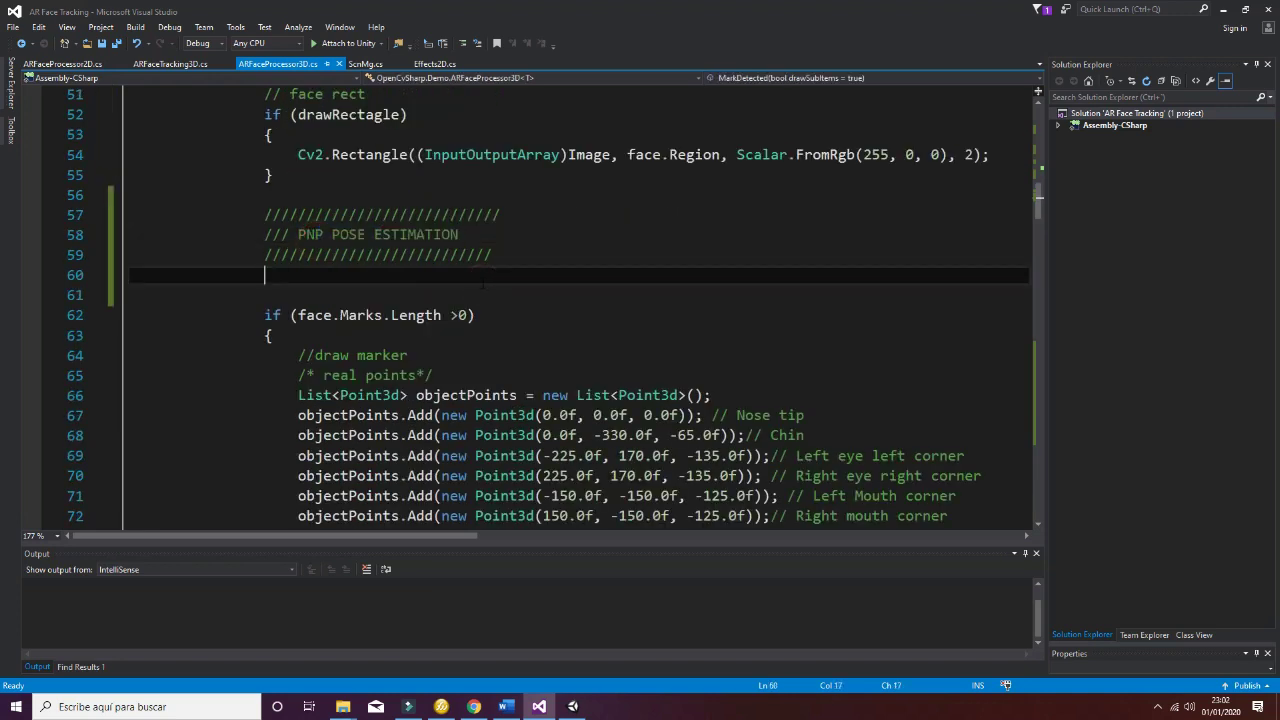
scroll(575, 305, "down", 2)
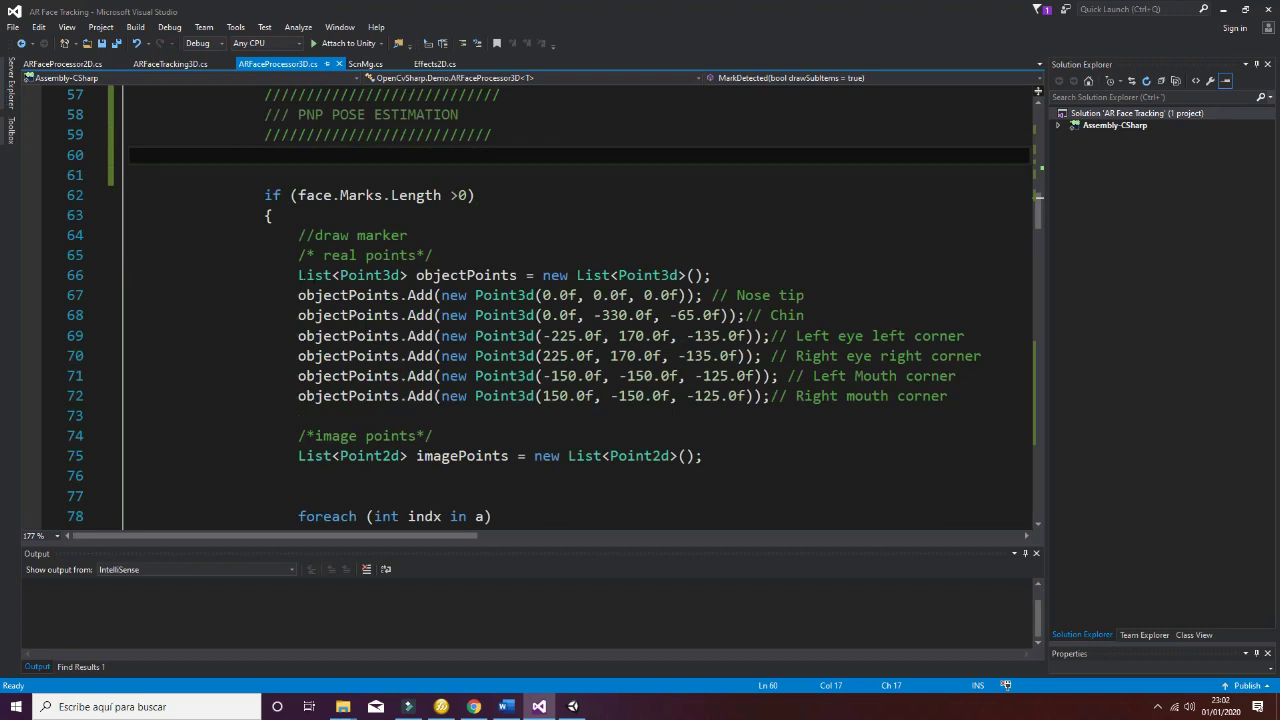
left_click_drag(286, 268, 298, 295)
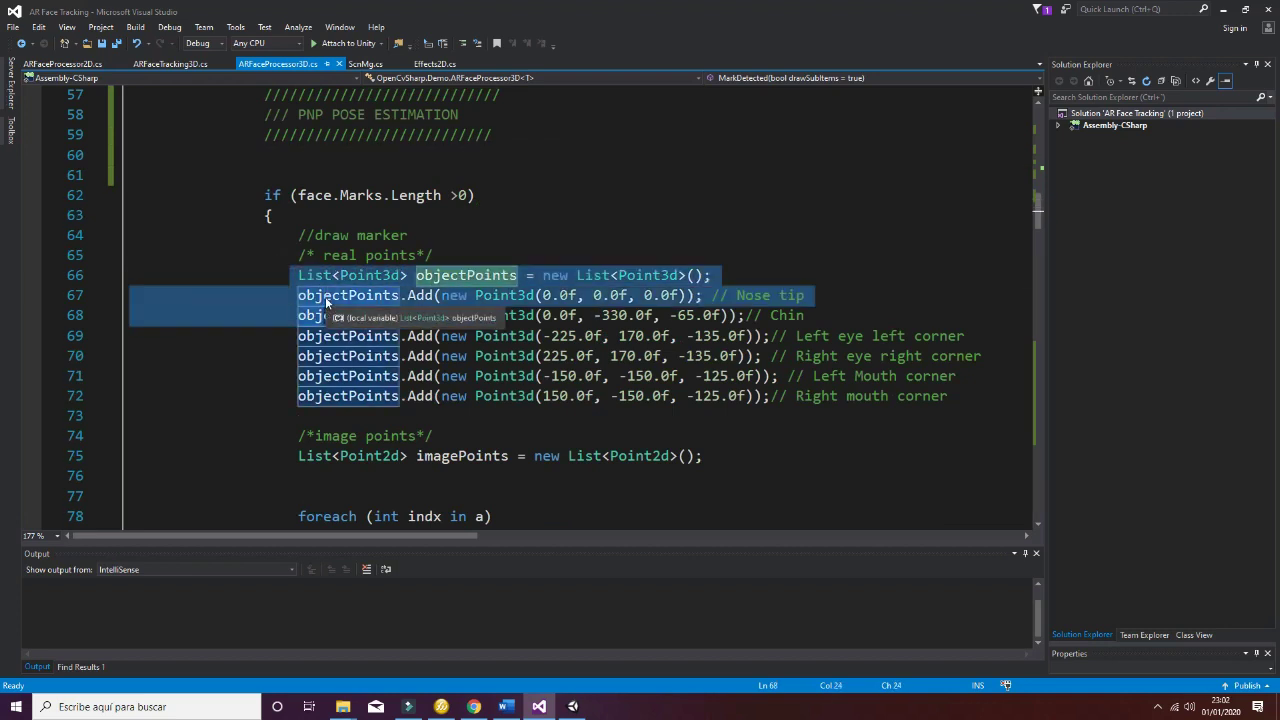
left_click(325, 315)
key("Down")
key("Down")
key("Down")
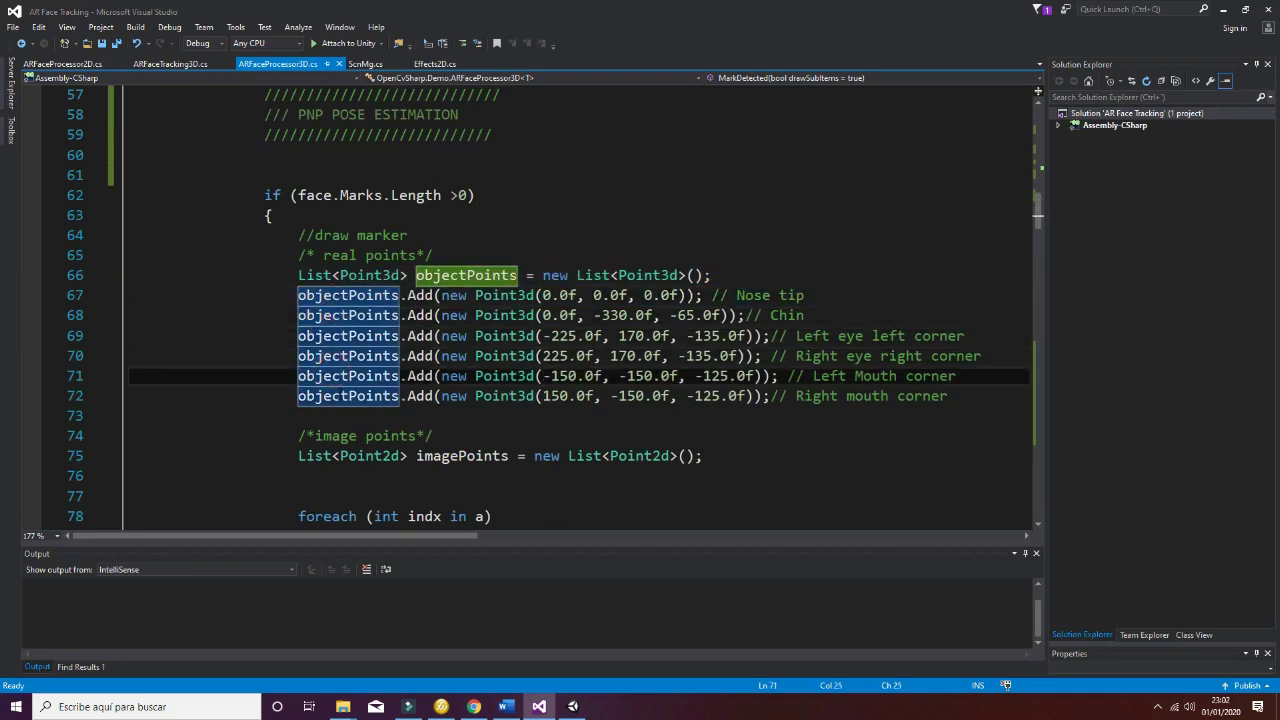
left_click(342, 396)
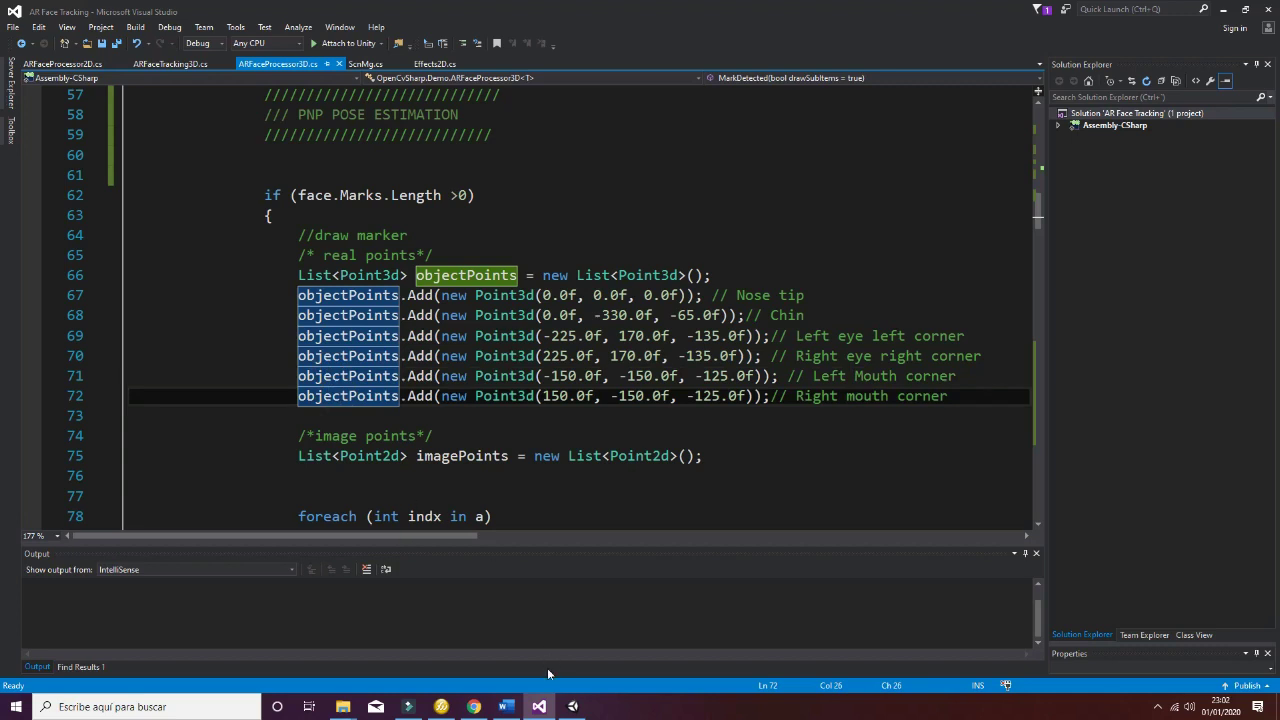
scroll(459, 470, "down", 4)
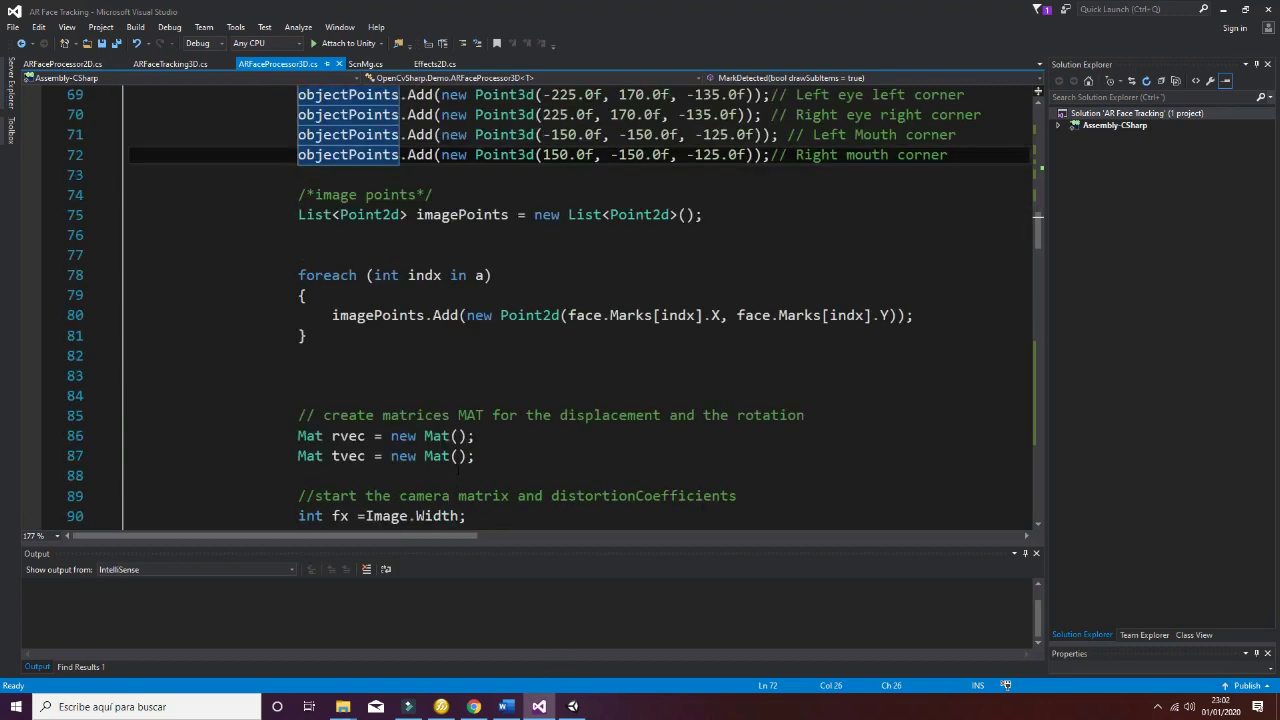
scroll(345, 359, "up", 5)
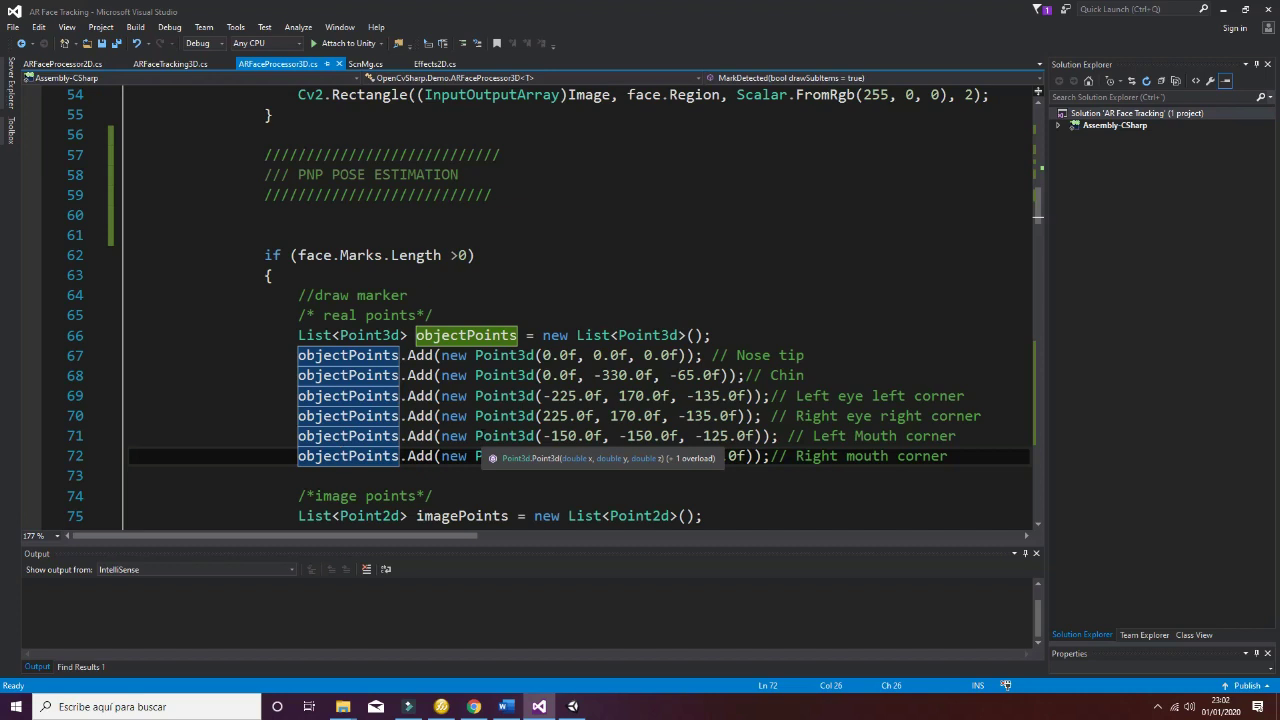
scroll(345, 458, "down", 9)
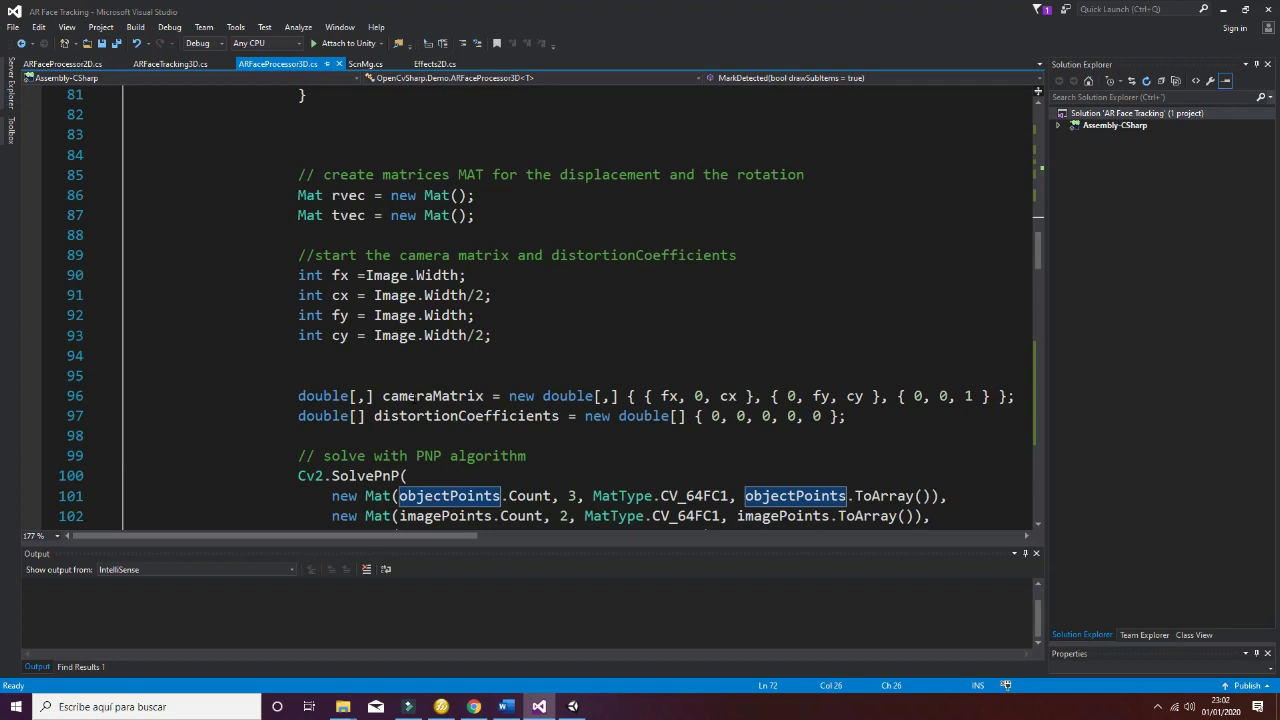
scroll(415, 398, "down", 6)
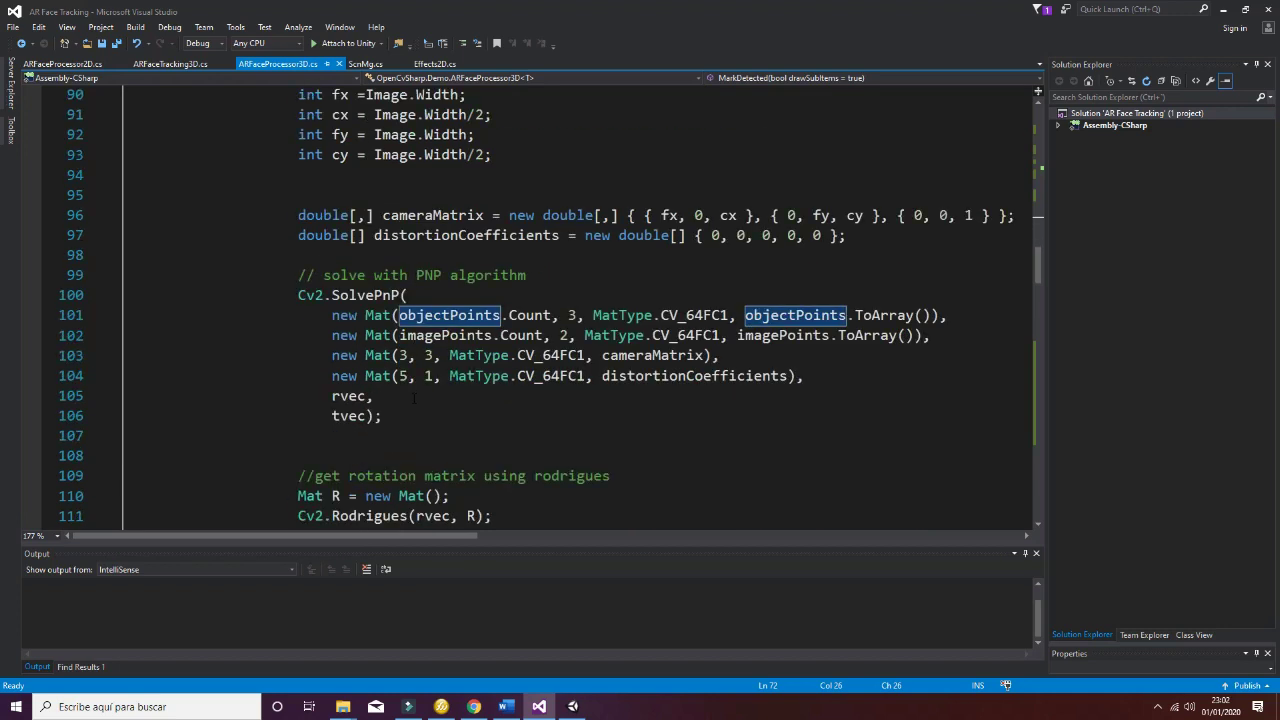
scroll(413, 398, "up", 4)
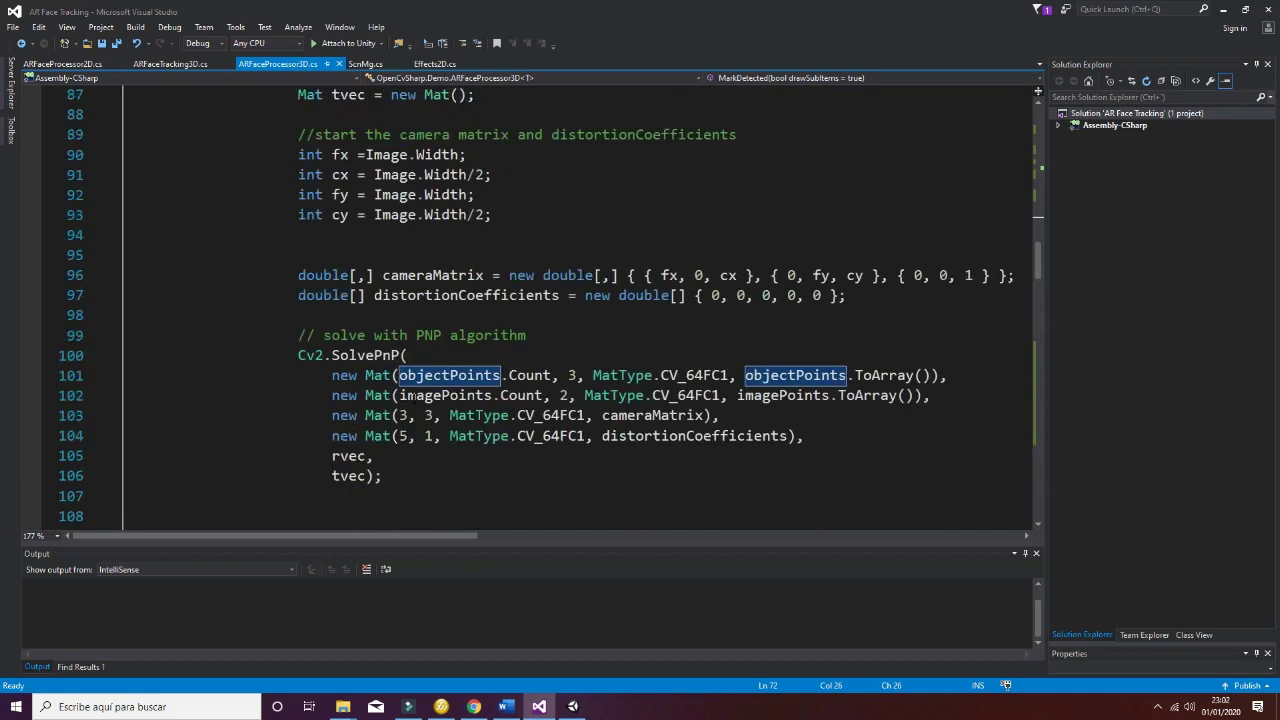
scroll(409, 397, "up", 7)
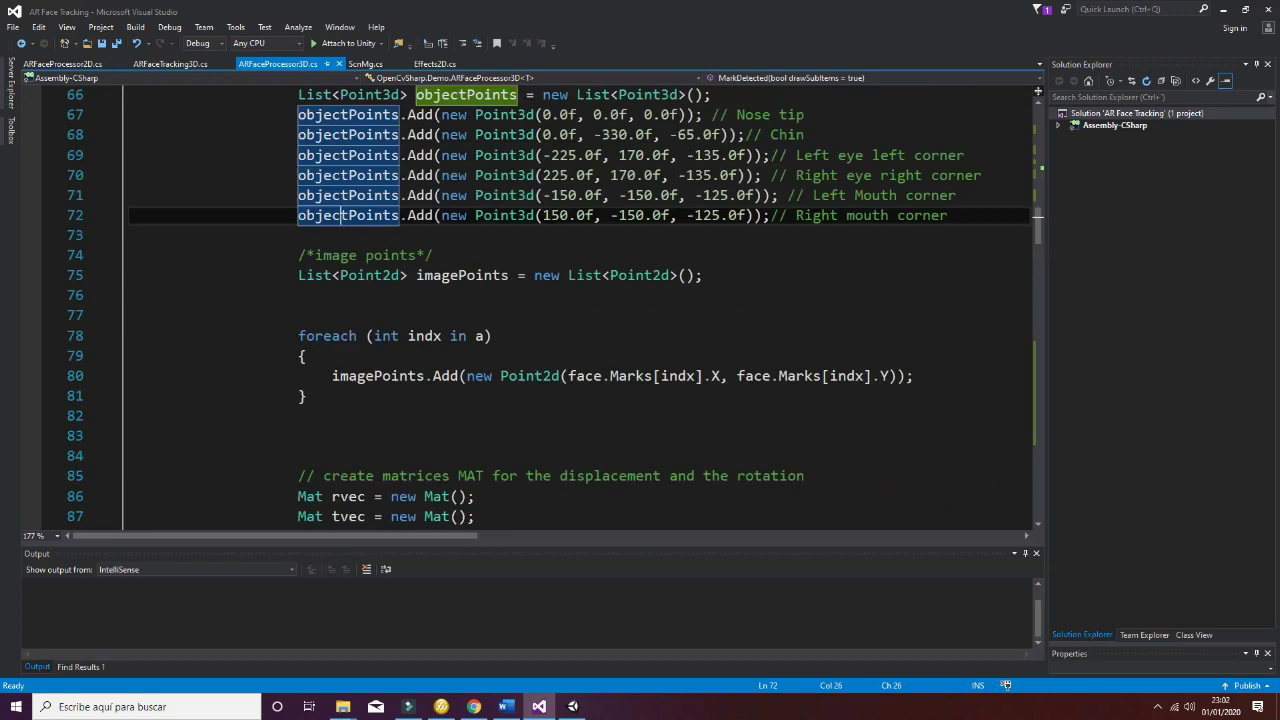
left_click_drag(290, 336, 493, 336)
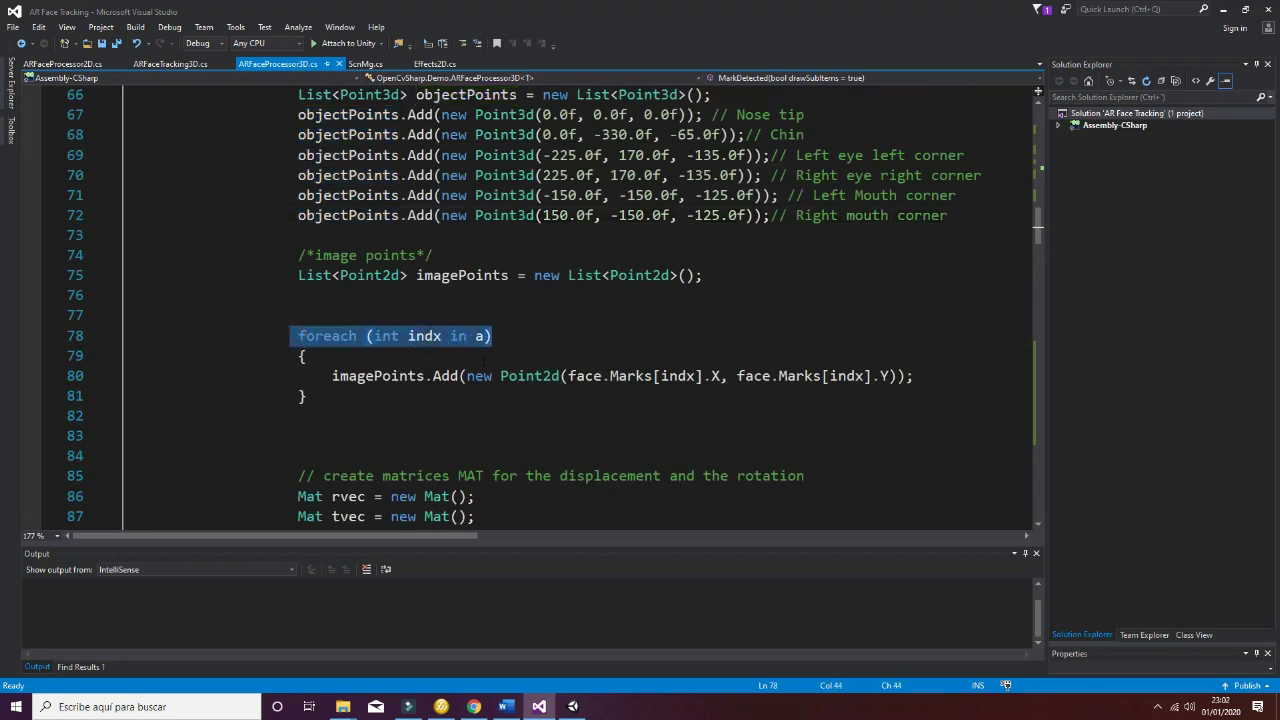
scroll(485, 358, "up", 10)
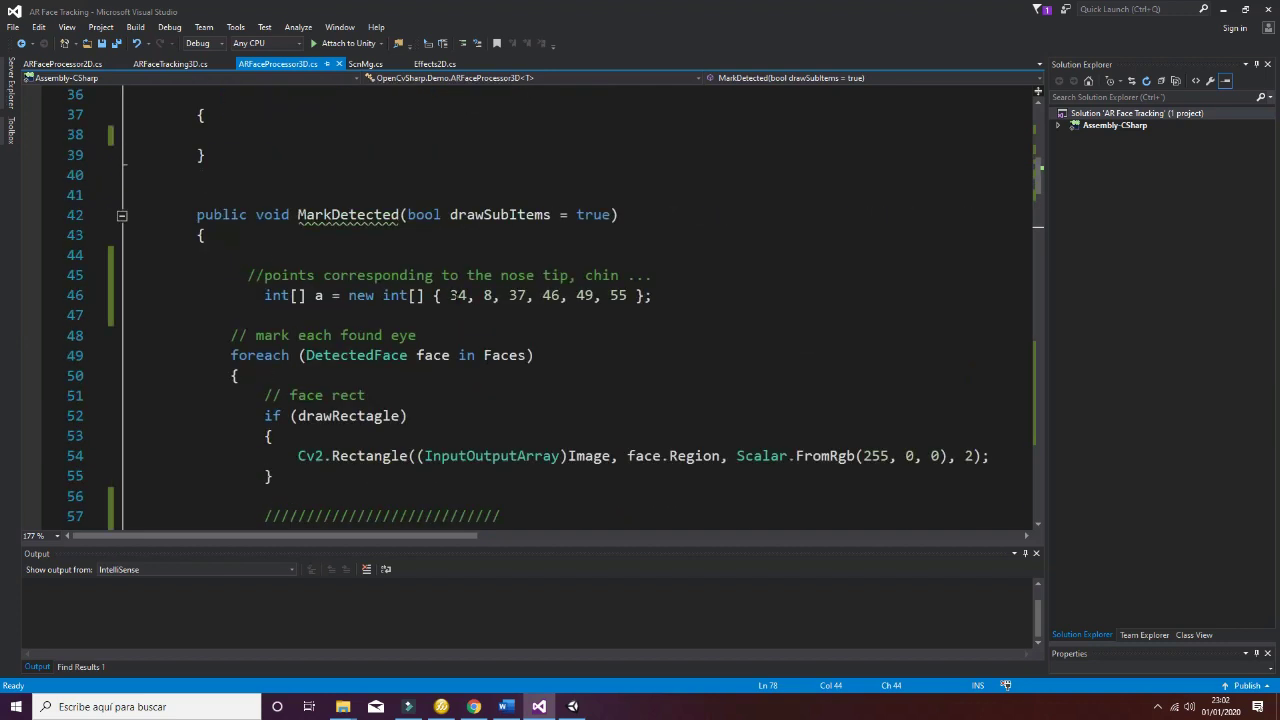
scroll(457, 311, "down", 13)
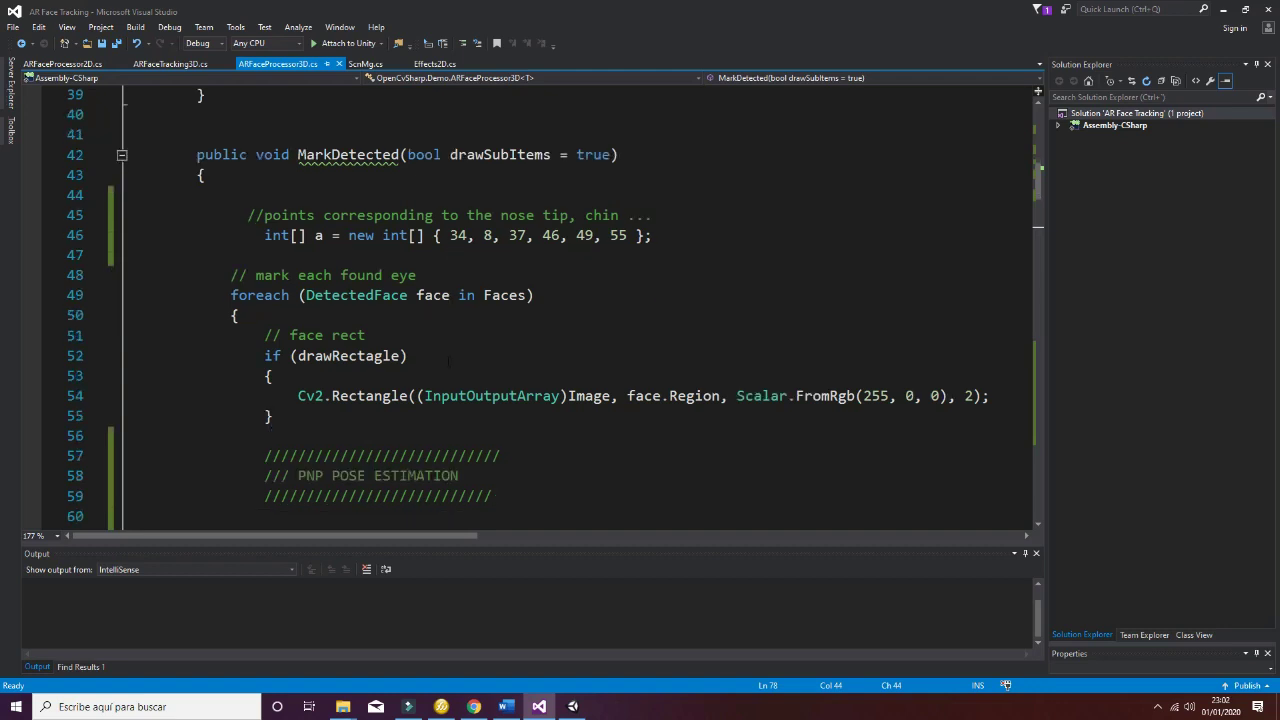
scroll(448, 366, "down", 2)
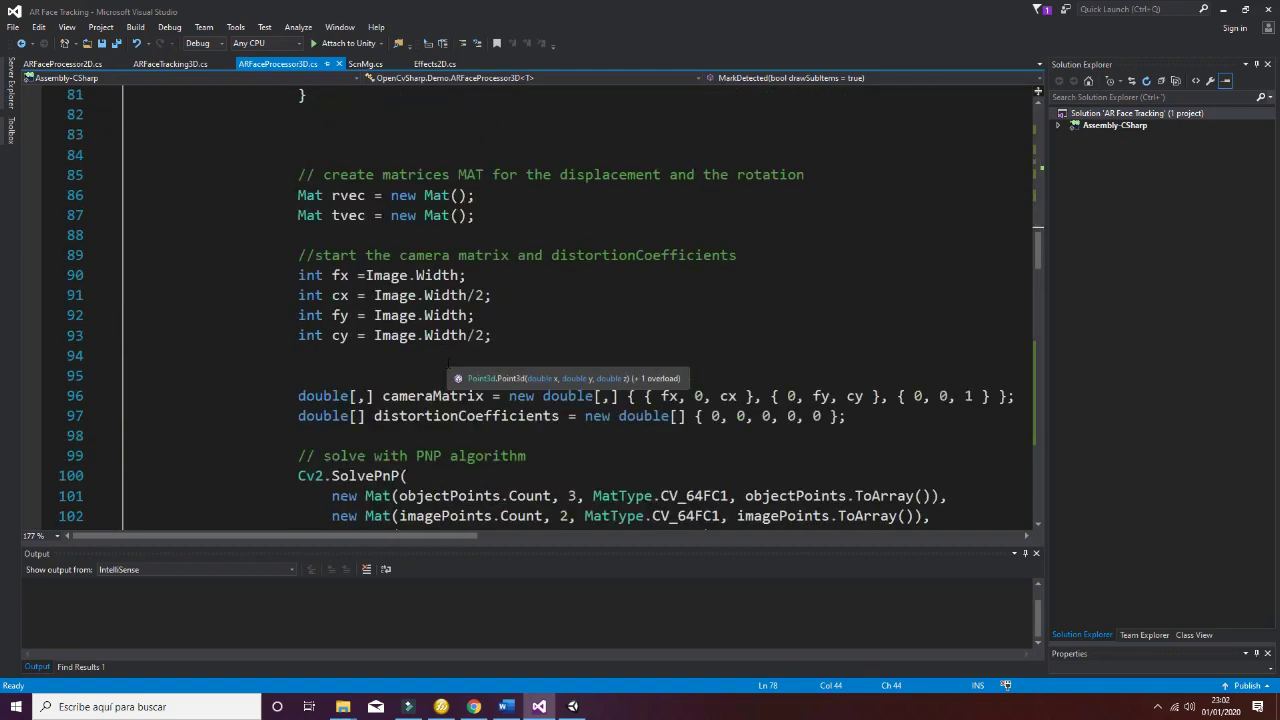
scroll(448, 366, "up", 1)
scroll(448, 366, "down", 2)
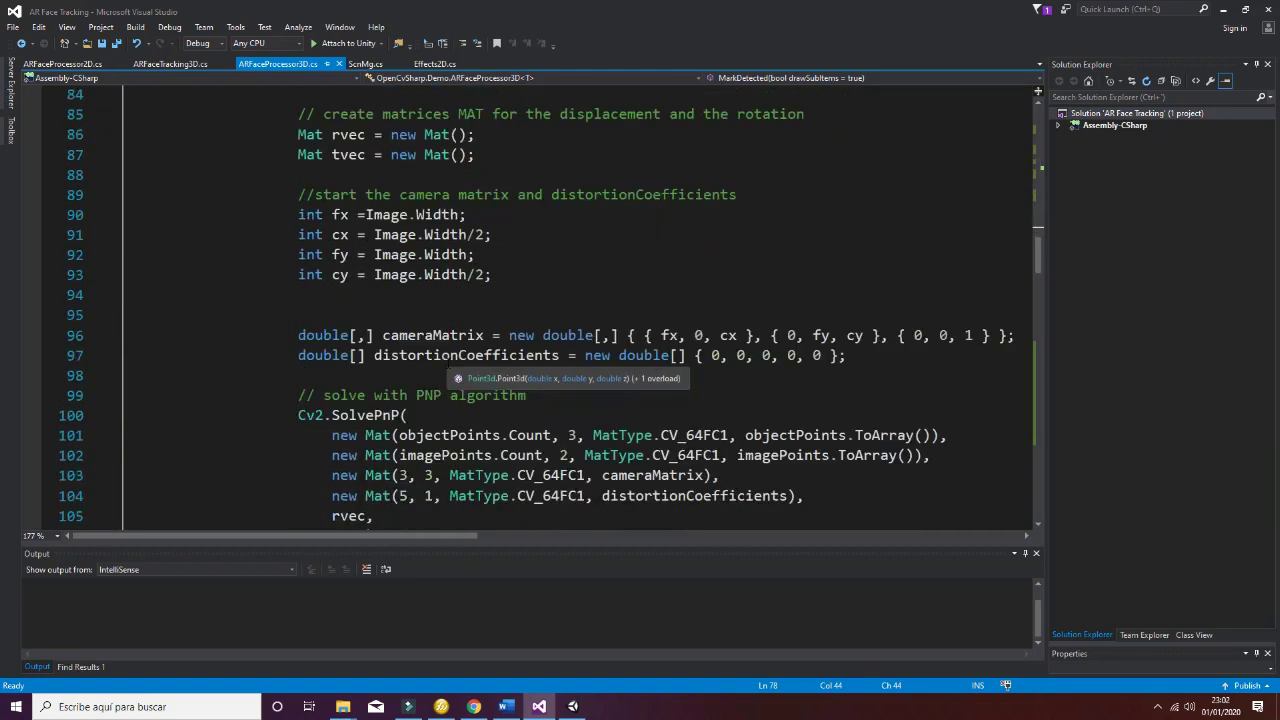
scroll(448, 366, "down", 1)
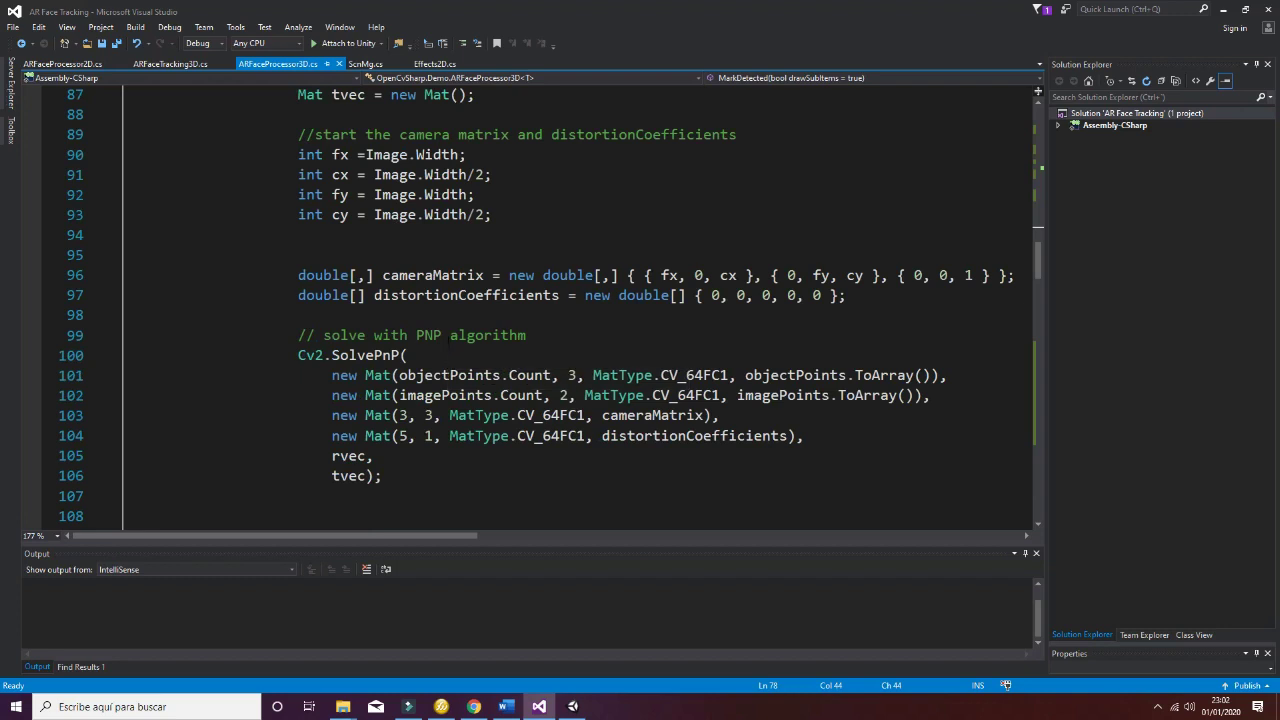
left_click_drag(331, 355, 383, 474)
scroll(397, 458, "down", 3)
scroll(397, 458, "down", 2)
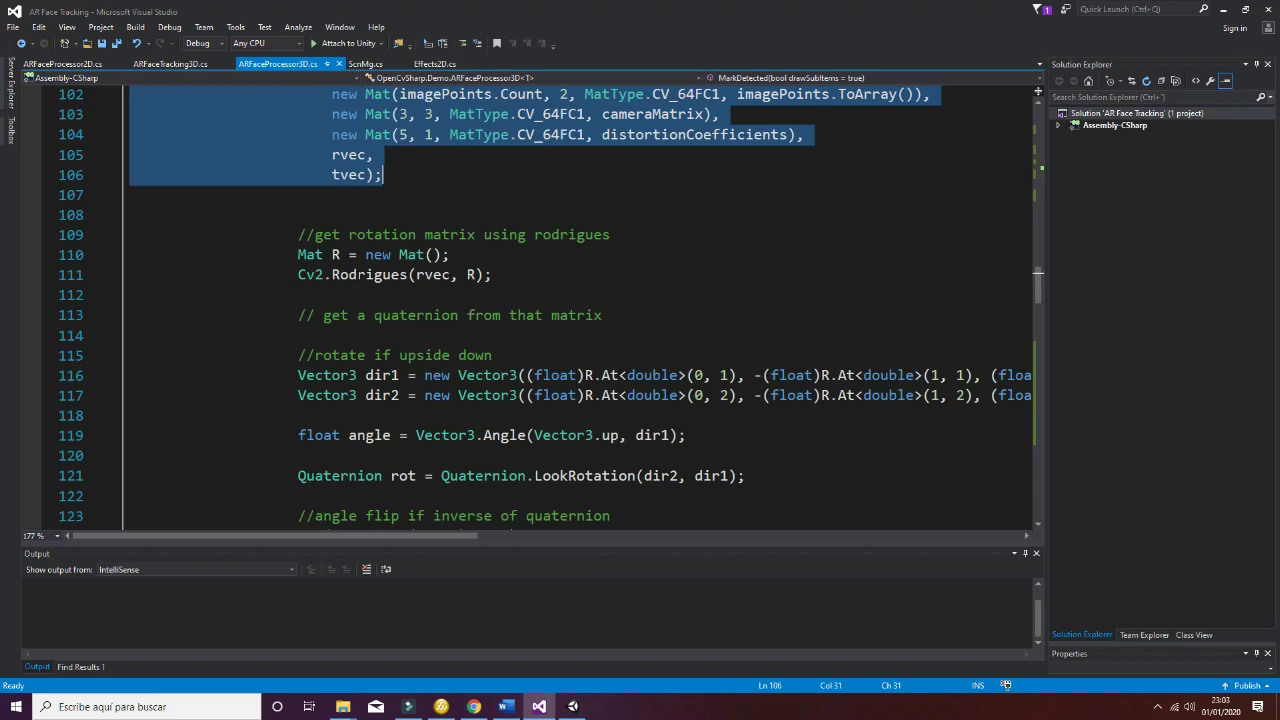
double_click(358, 276)
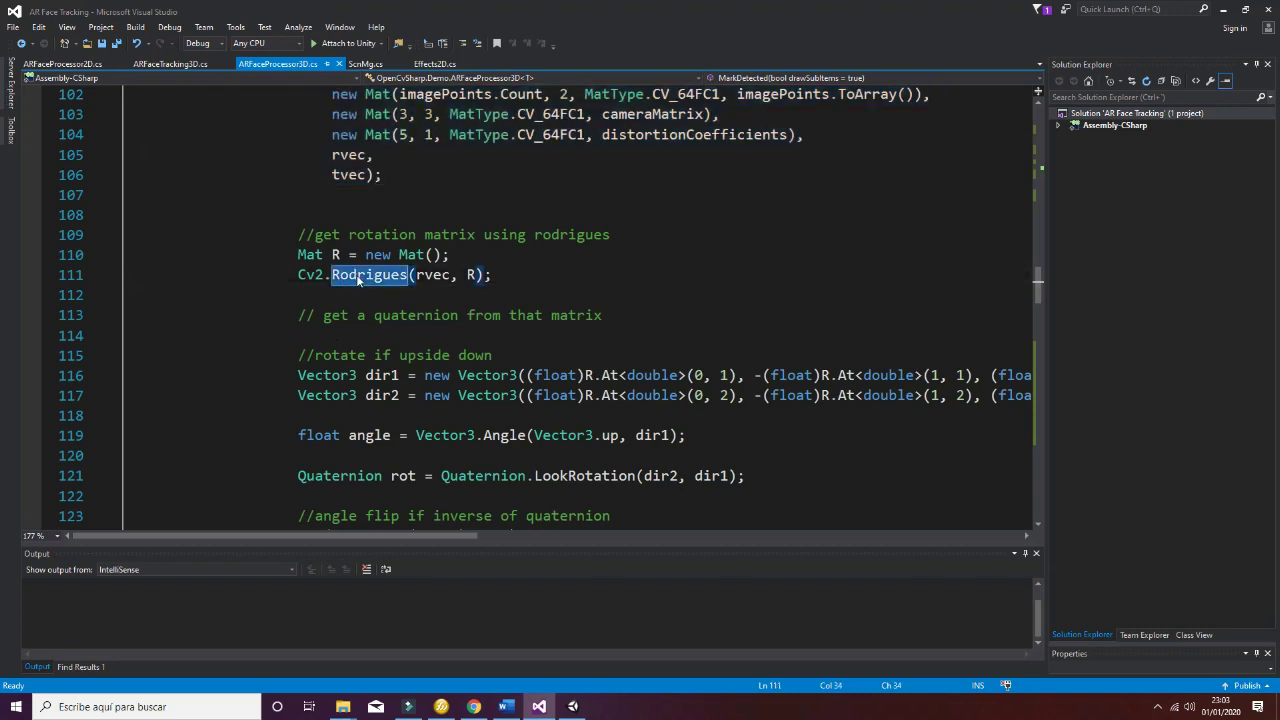
scroll(405, 350, "down", 2)
scroll(411, 371, "down", 4)
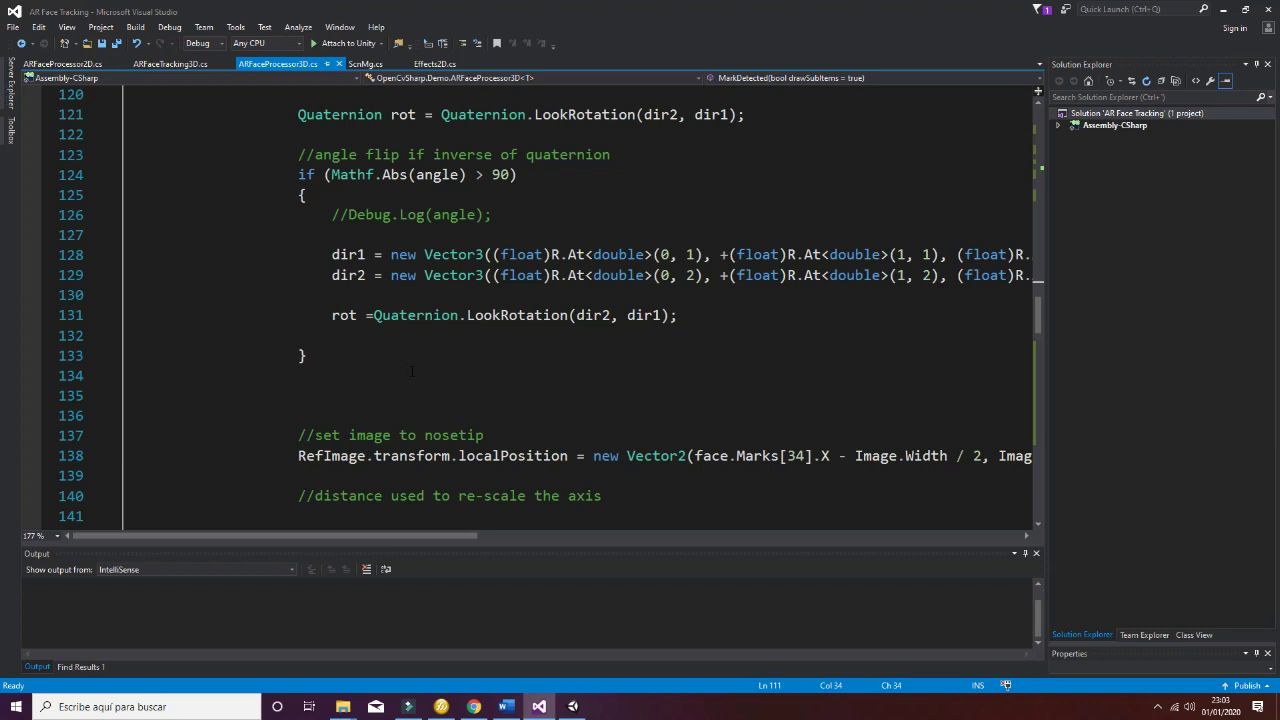
Play the 01-Efects 3D scene to check the glasses and hearts on the webcam face, then stop it.
left_click(572, 706)
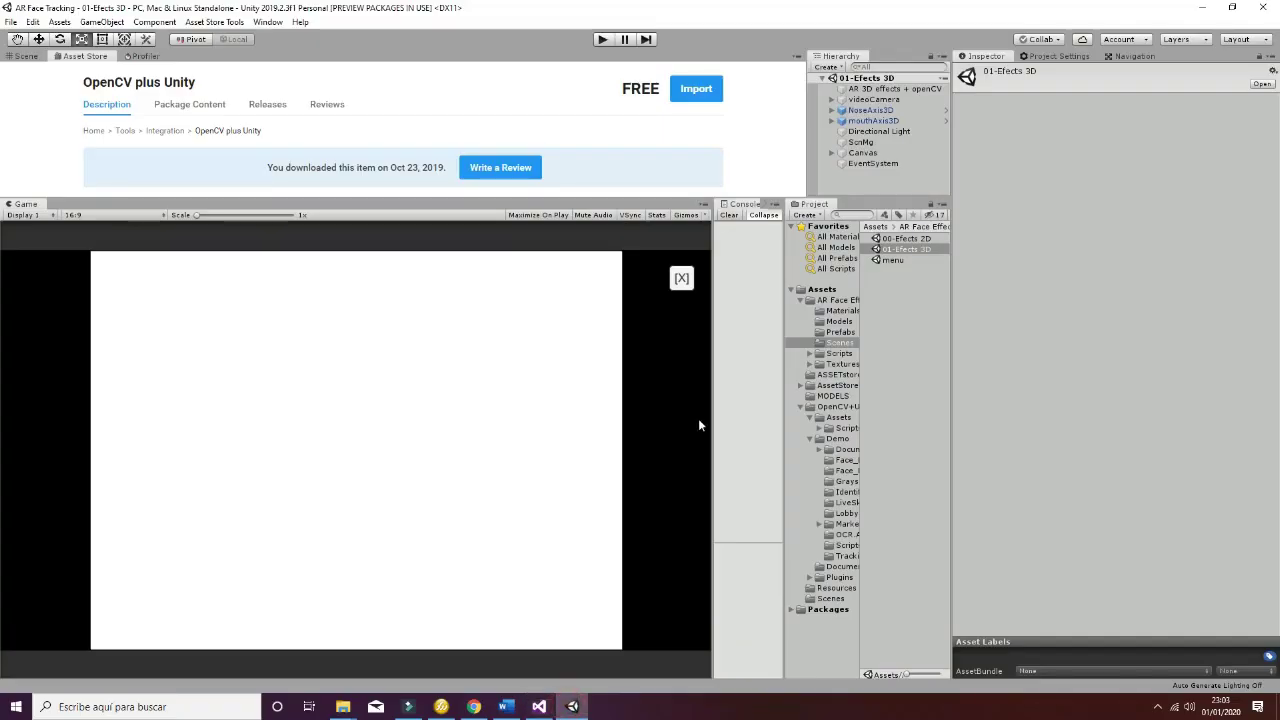
left_click(609, 40)
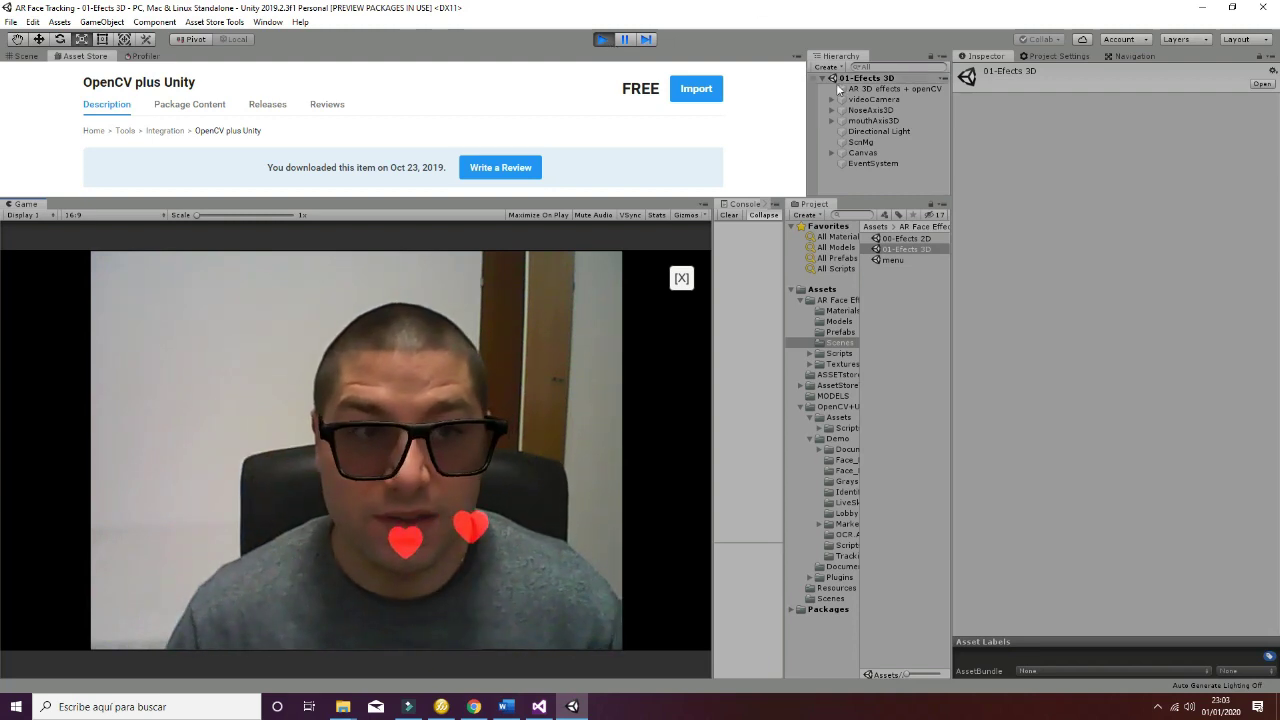
left_click(608, 40)
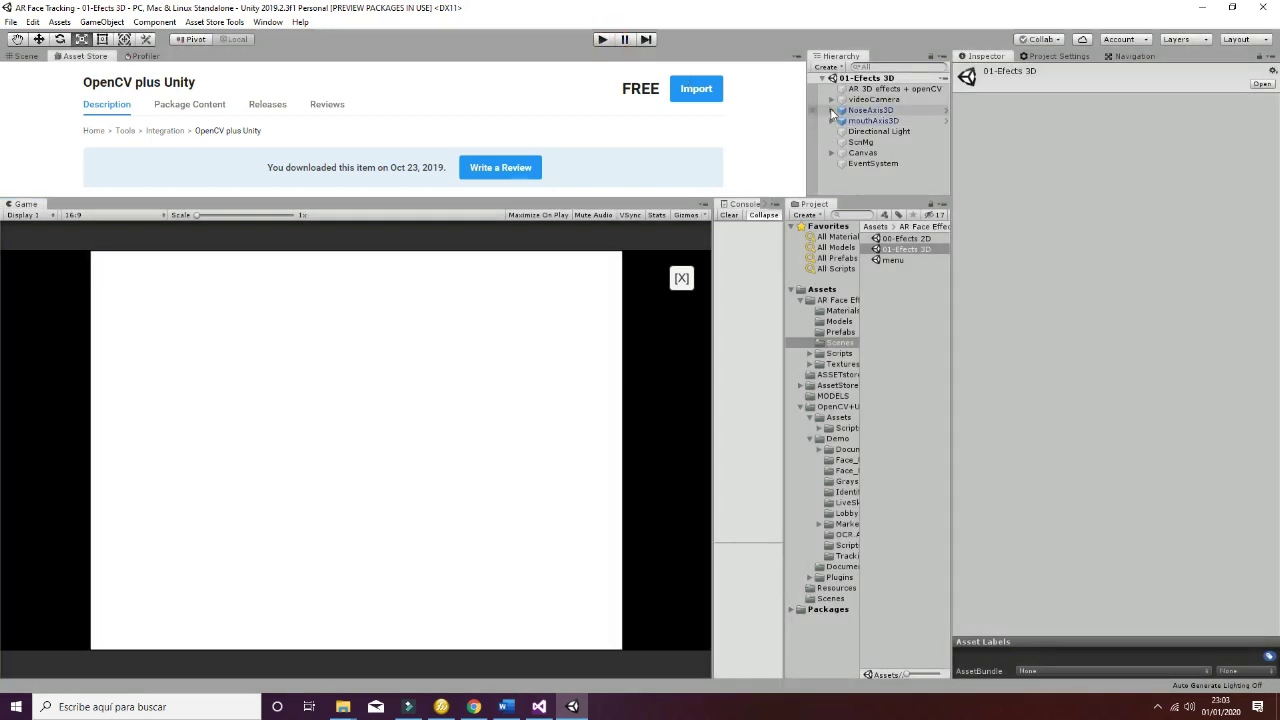
Expand NoseAxis3D and inspect the sunglasses object's transform and child parts.
left_click(831, 110)
left_click(868, 121)
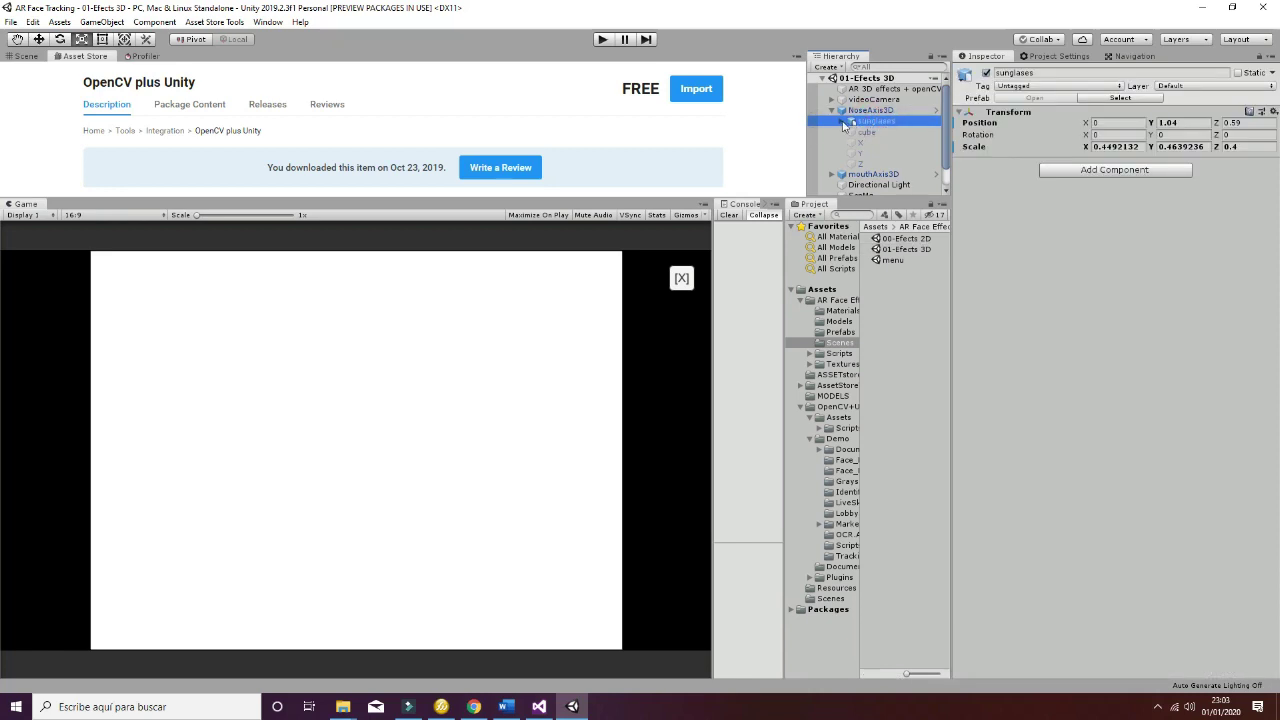
left_click(842, 121)
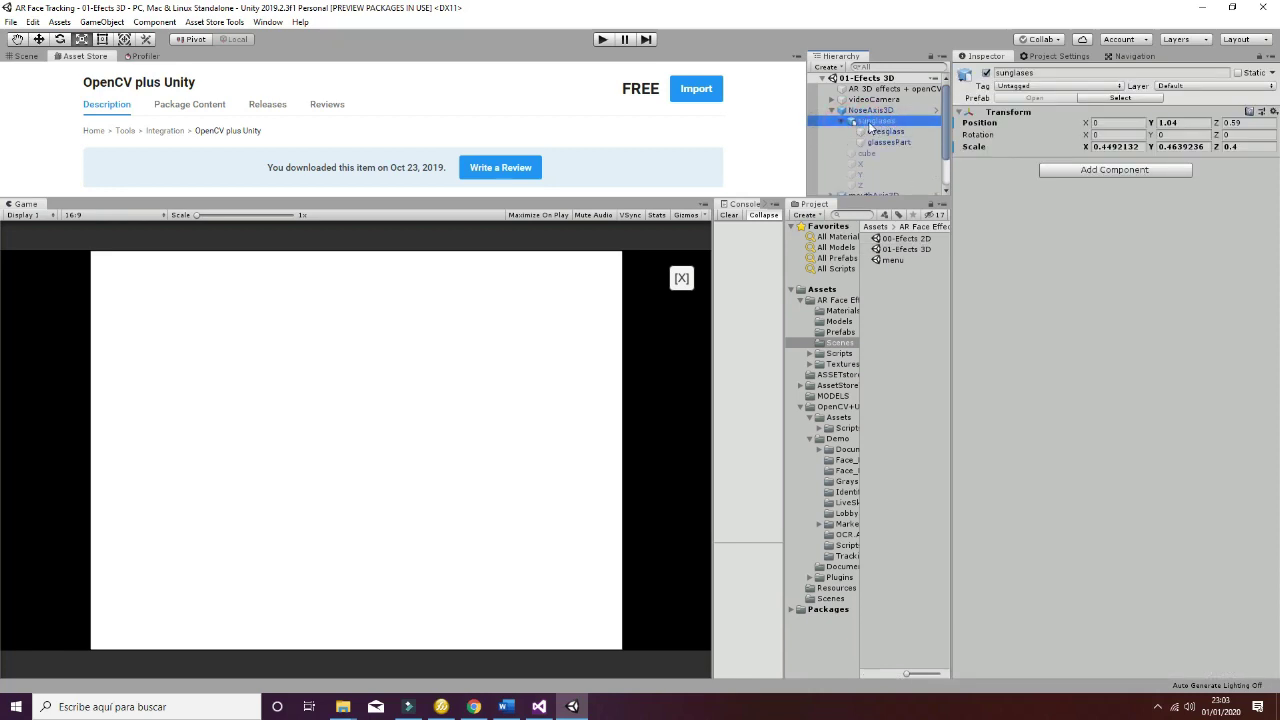
scroll(869, 127, "down", 1)
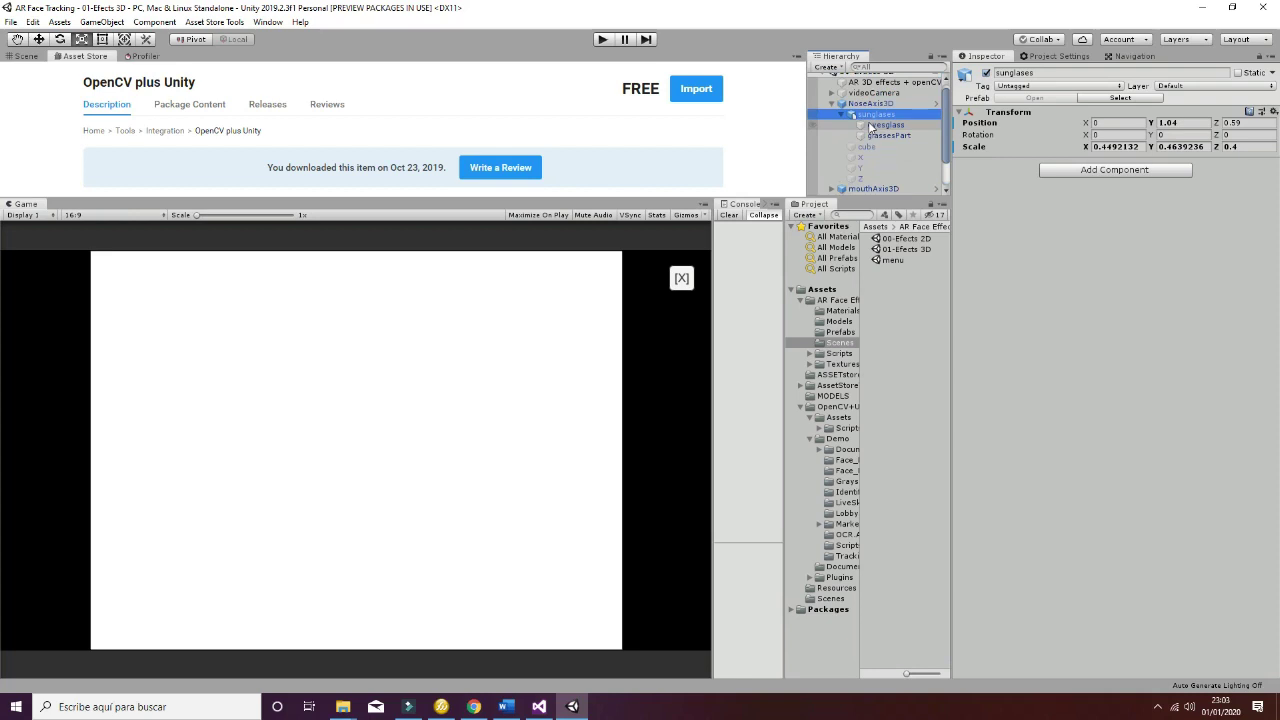
scroll(869, 127, "down", 2)
Select the particles under mouthAxis3D to view its particle system, then run the scene again.
left_click(831, 148)
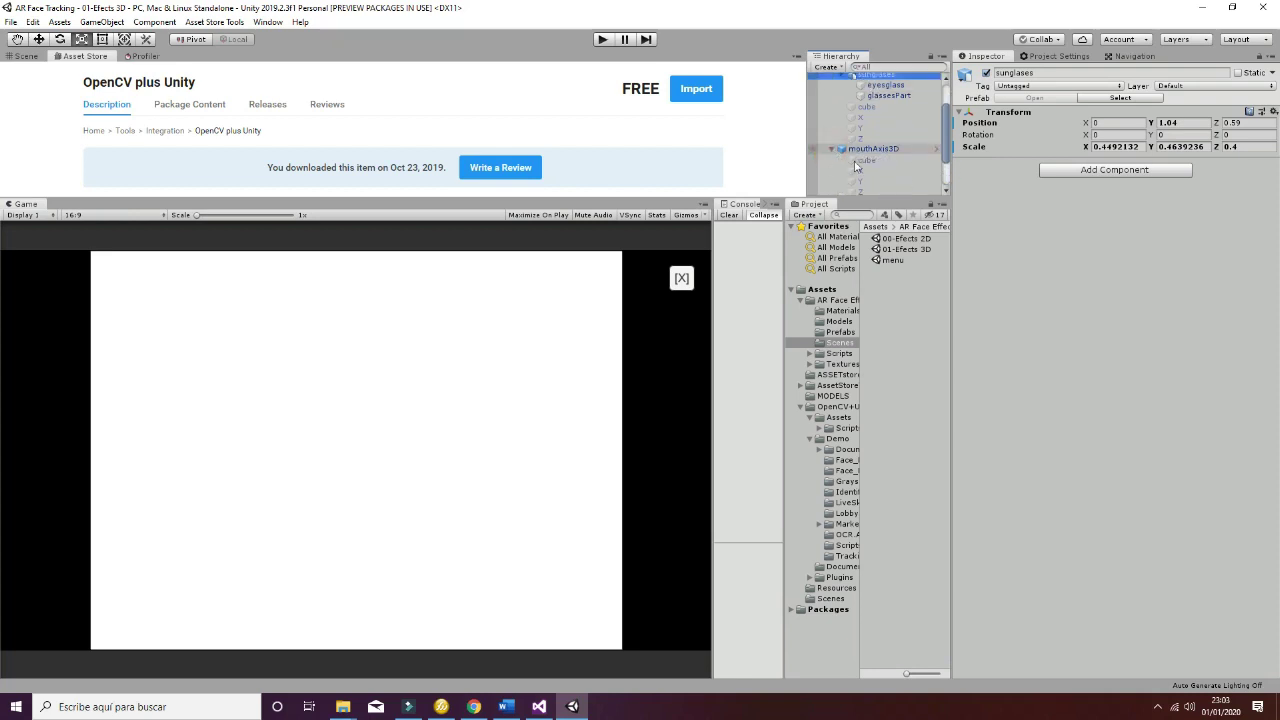
scroll(869, 140, "down", 2)
left_click(868, 148)
left_click(678, 167)
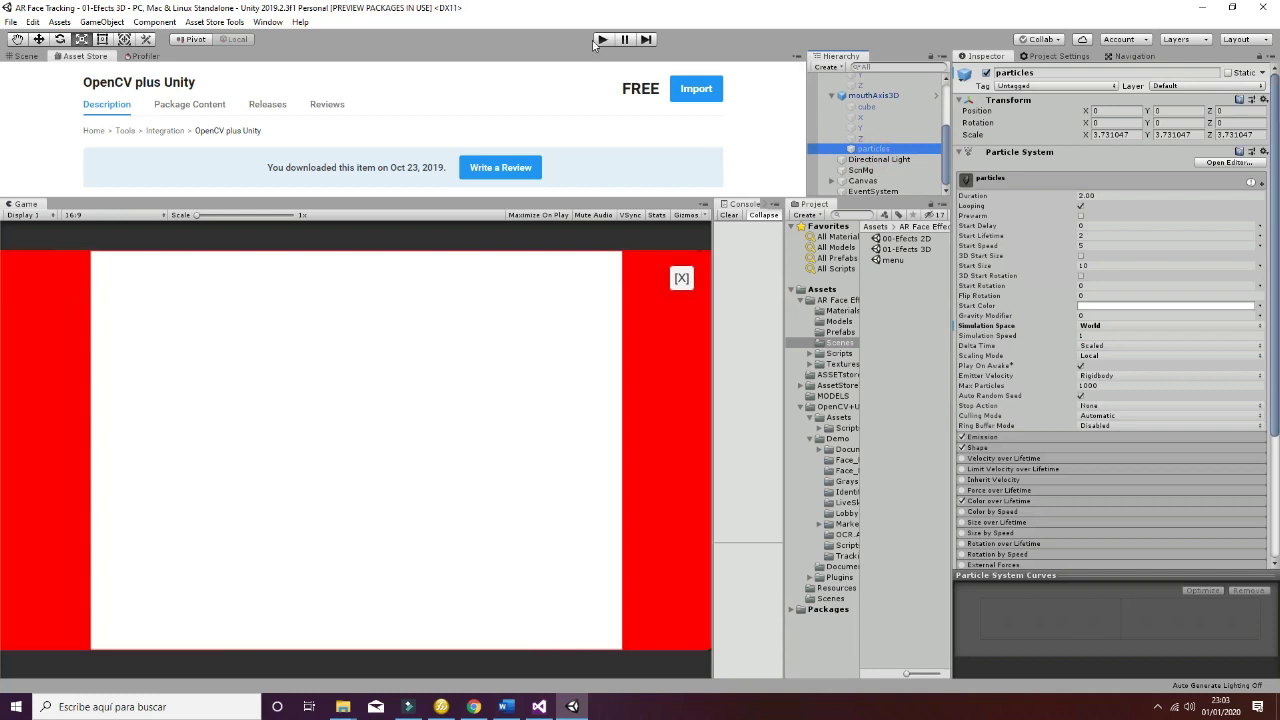
key("ctrl+p")
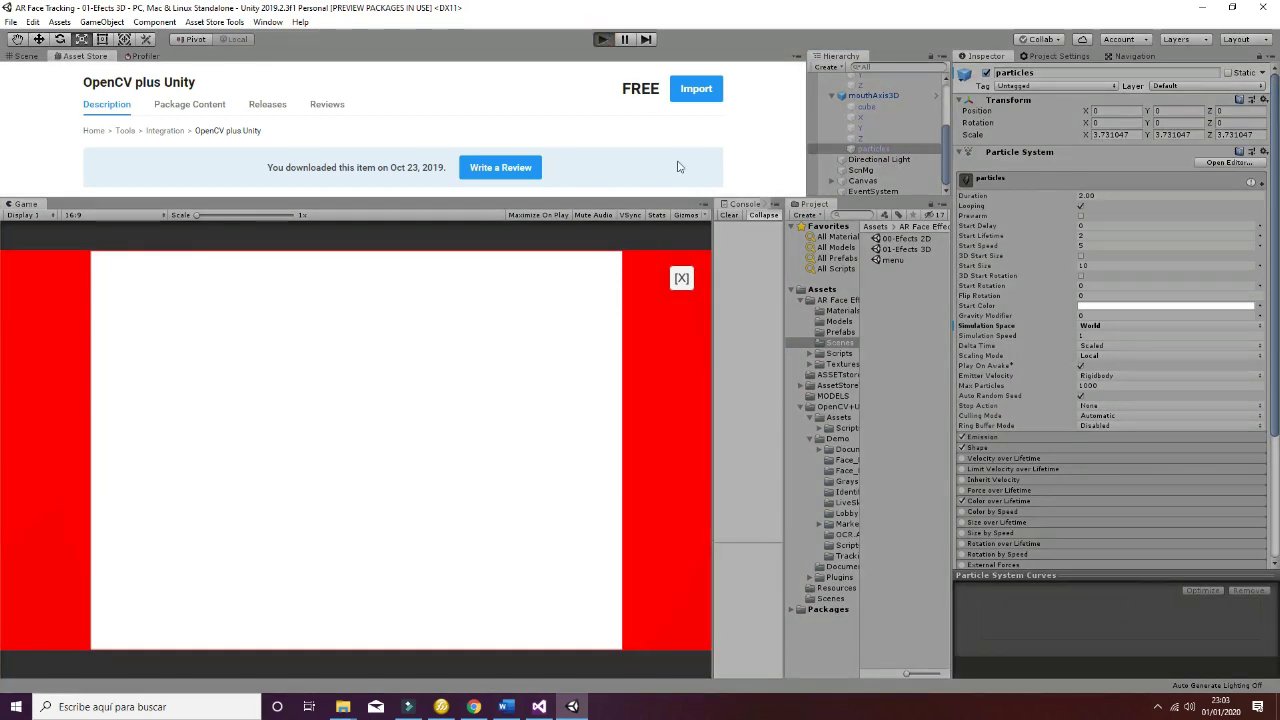